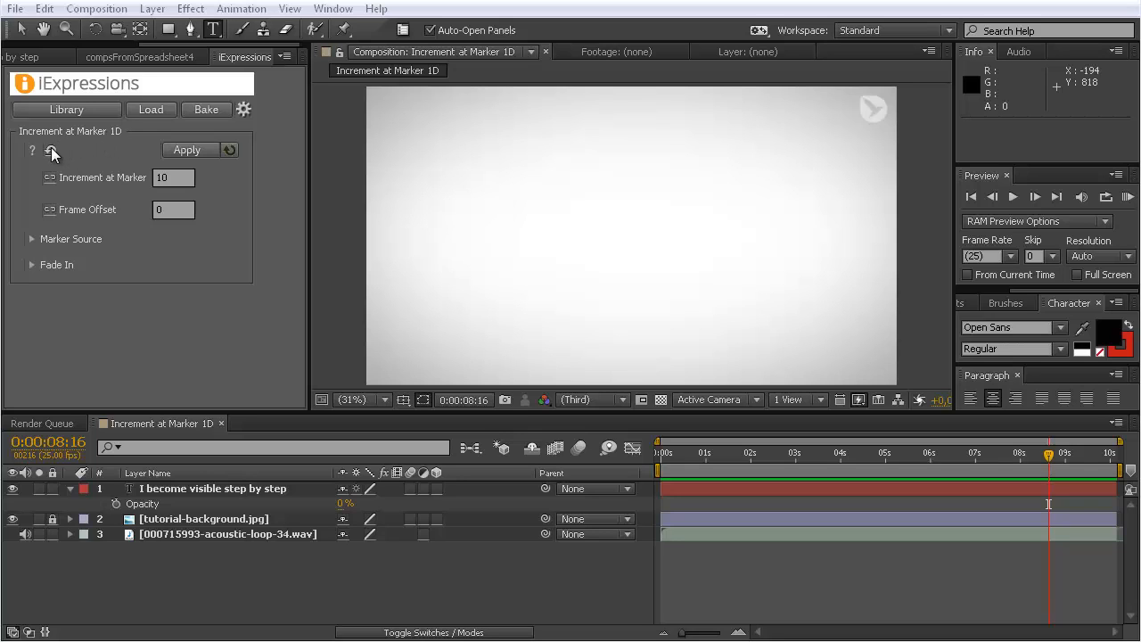
# Step: Load the Increment at Marker 1D iExpression from the Marker group of the library's Movement Modifier category
pyautogui.click(78, 108)
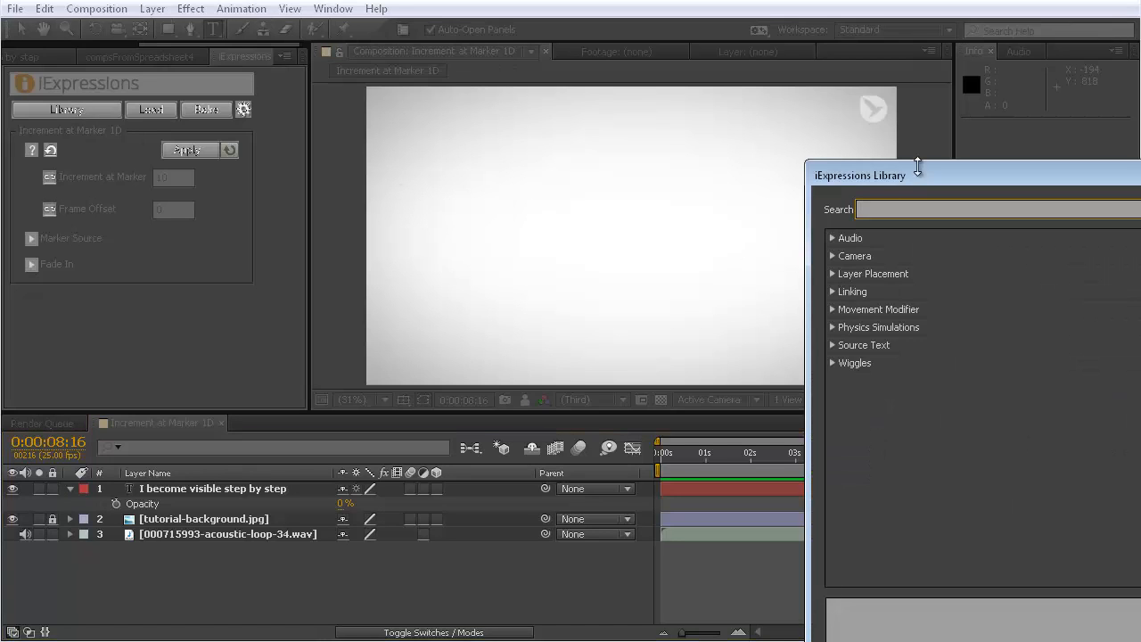
pyautogui.moveTo(919, 174); pyautogui.dragTo(477, 47)
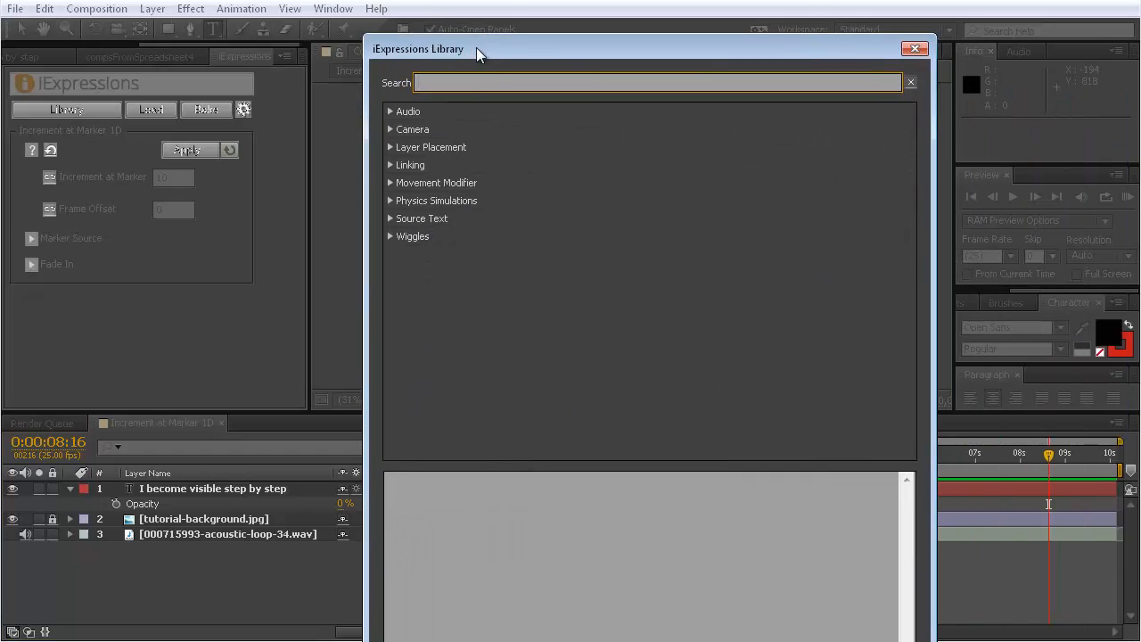
pyautogui.click(388, 181)
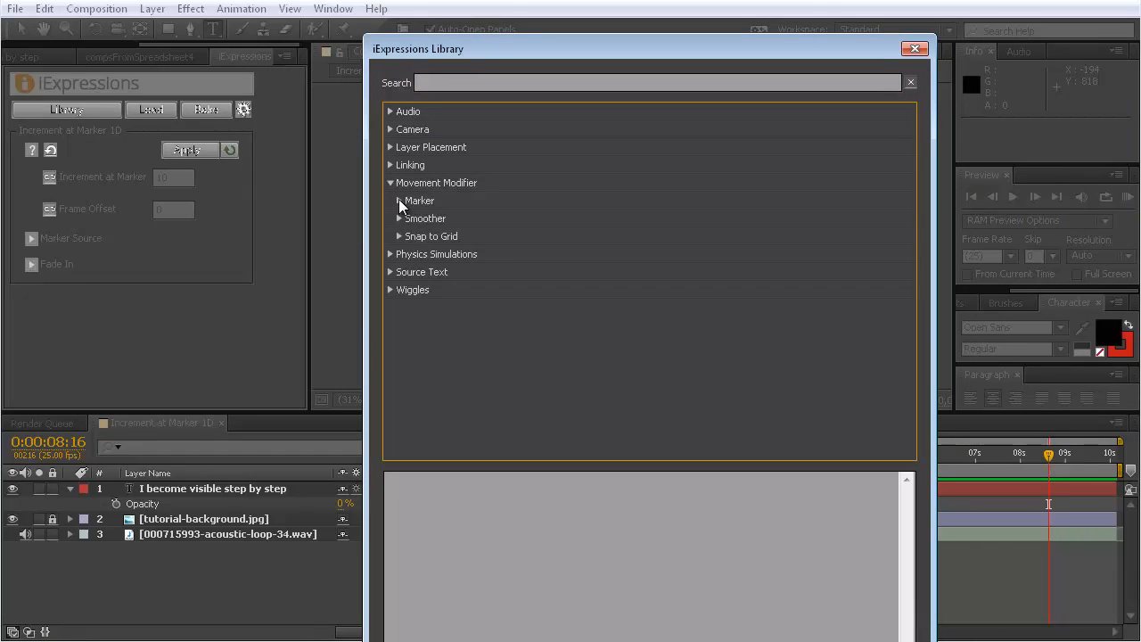
pyautogui.click(399, 199)
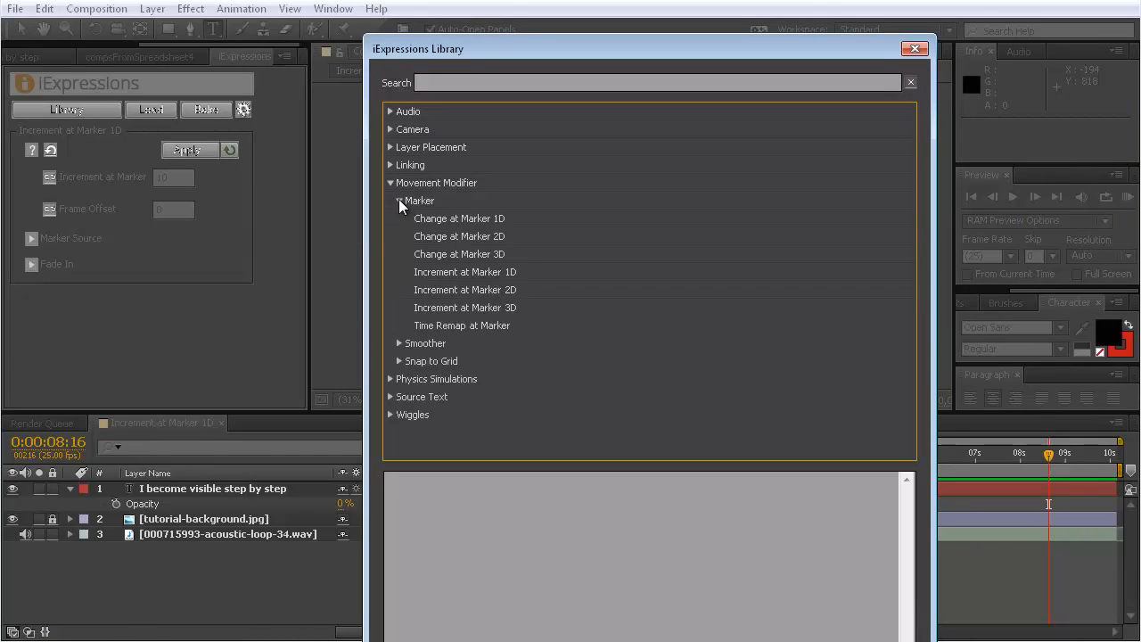
pyautogui.click(486, 275)
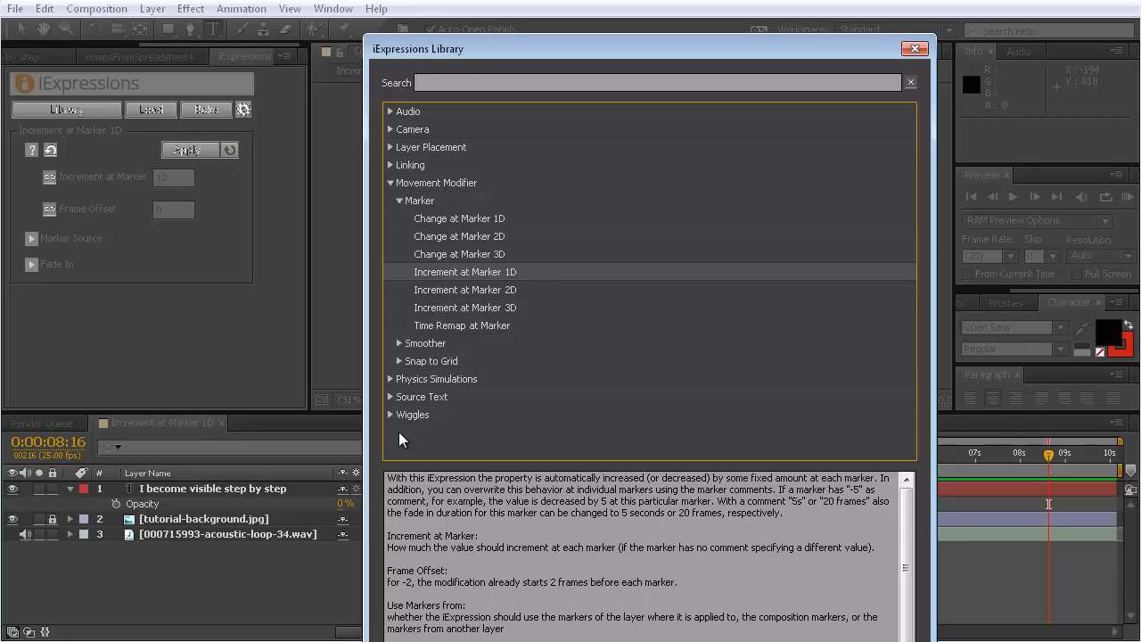
pyautogui.moveTo(503, 50); pyautogui.dragTo(550, 83)
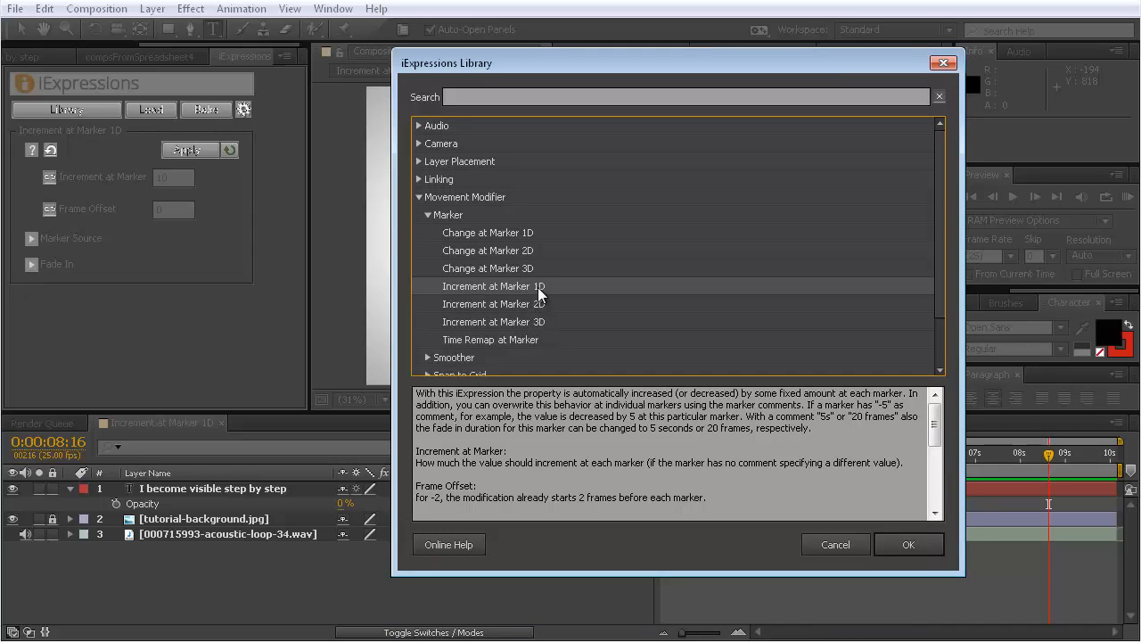
pyautogui.click(906, 544)
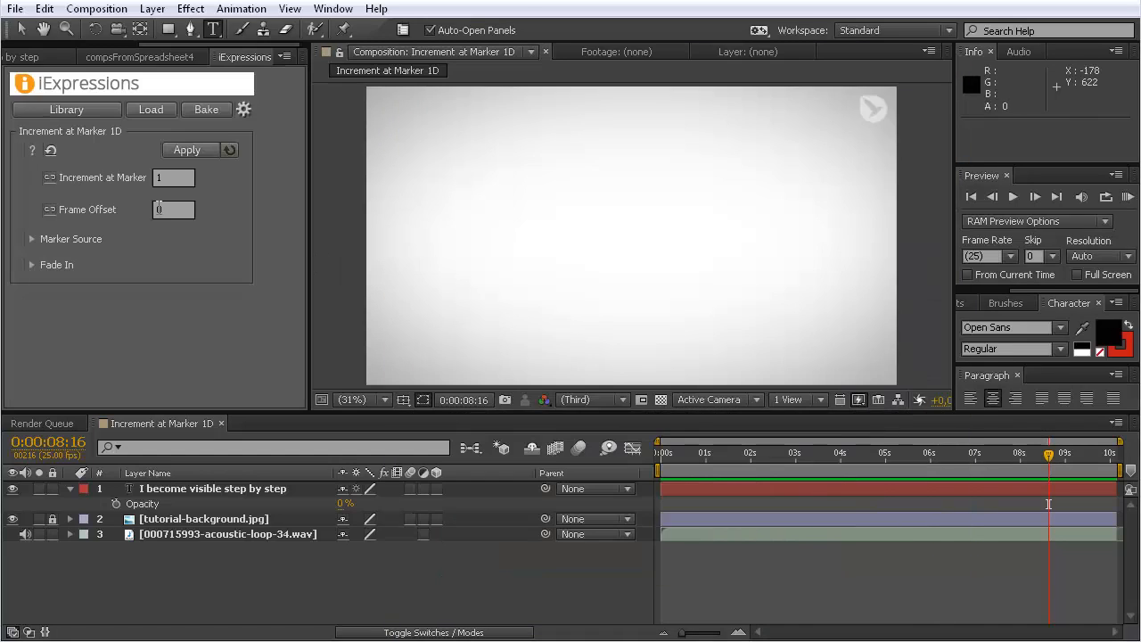
# Step: Raise the text layer's Opacity to 100% and bring it back down to 0%
pyautogui.click(159, 490)
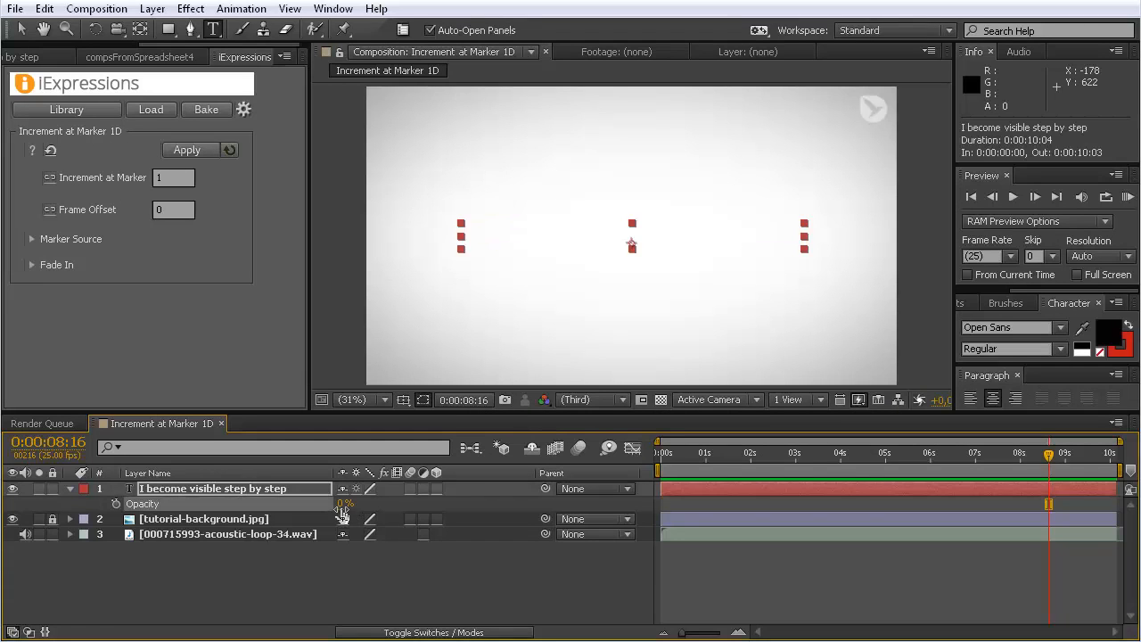
pyautogui.moveTo(340, 505); pyautogui.dragTo(444, 512)
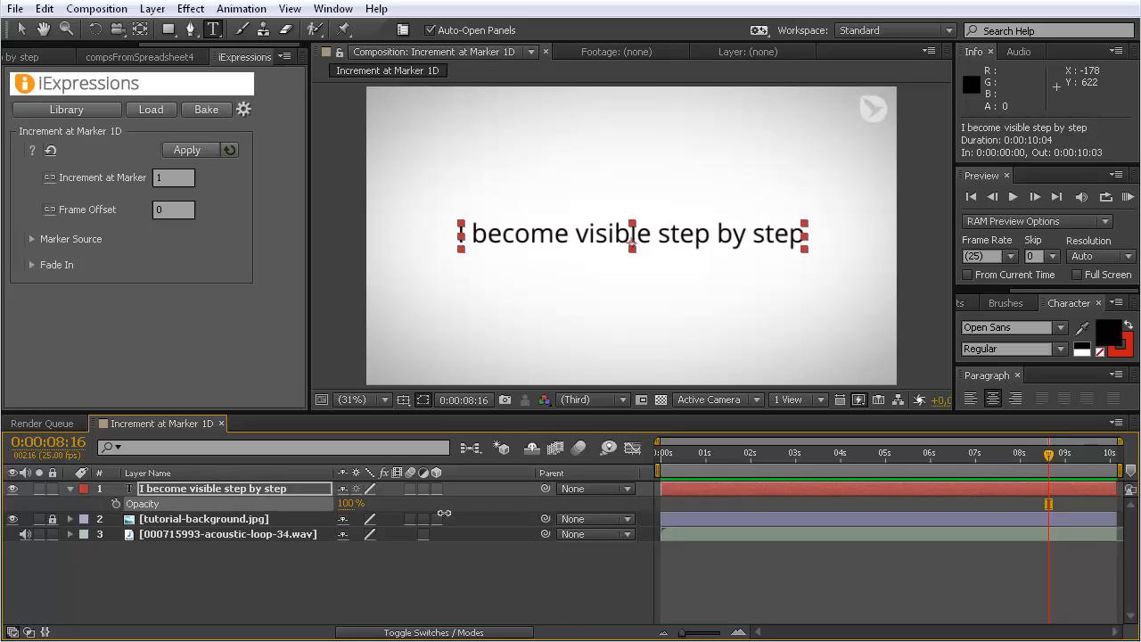
pyautogui.moveTo(444, 513); pyautogui.dragTo(353, 519)
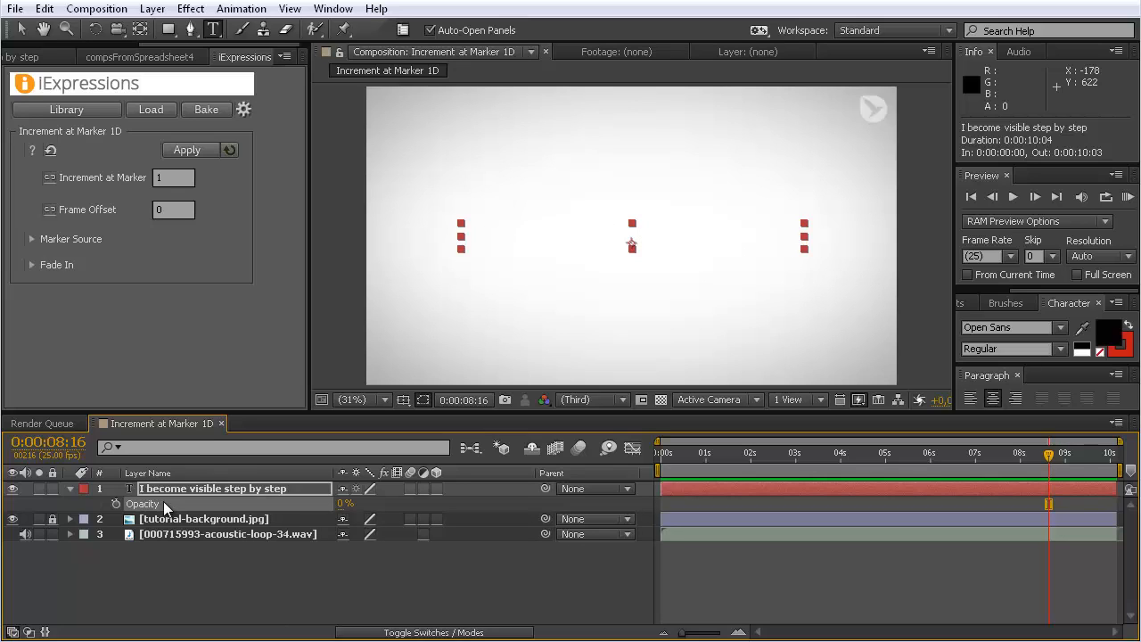
# Step: Set Increment at Marker to 10 and apply the iExpression to the text layer's Opacity property
pyautogui.click(161, 178)
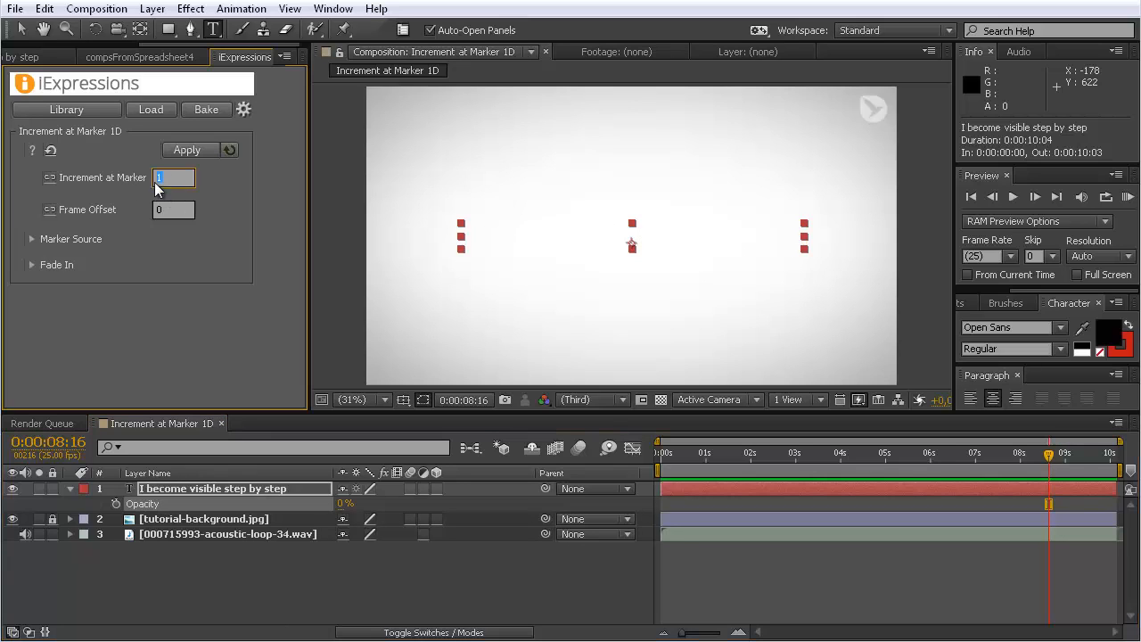
pyautogui.write('10')
pyautogui.press('Return')
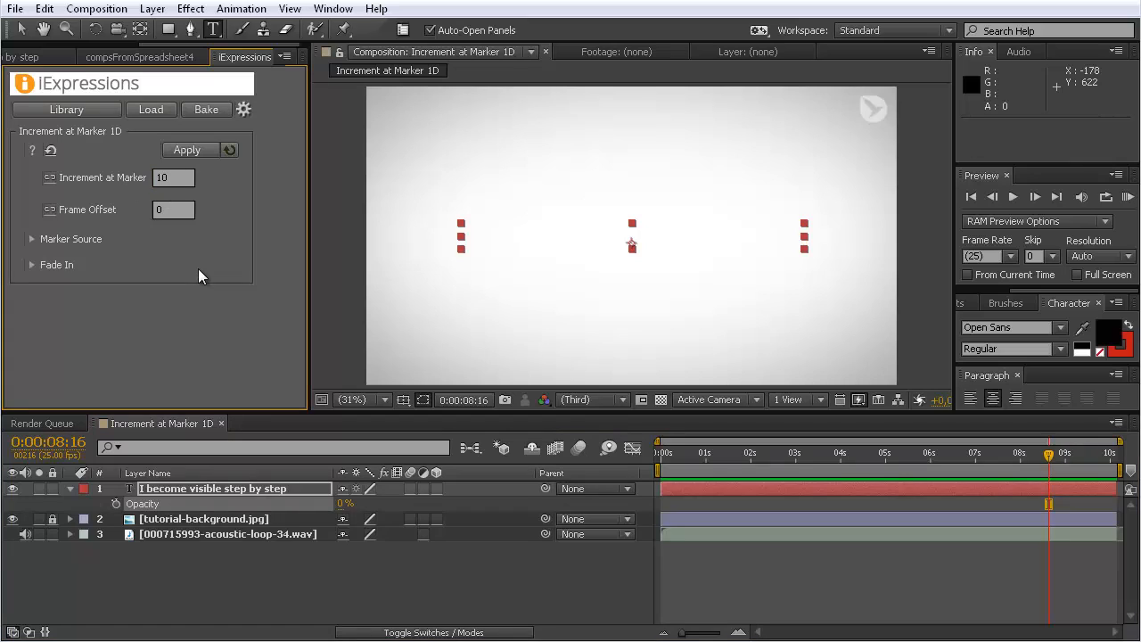
pyautogui.click(149, 509)
pyautogui.click(190, 151)
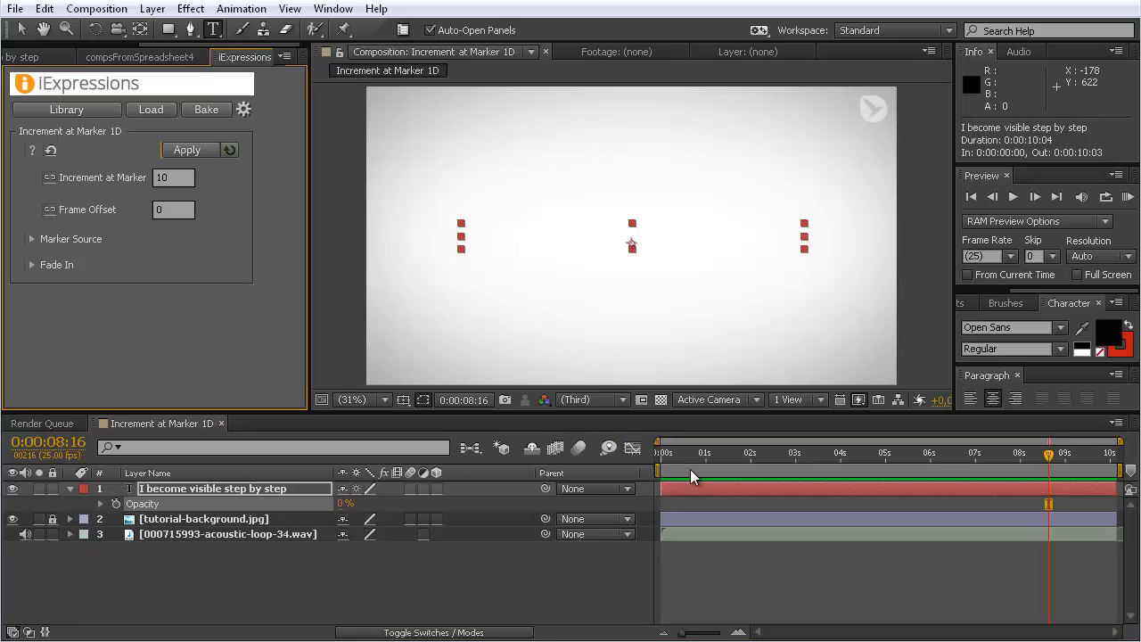
# Step: Add a layer marker to the text layer at 0:00:02:24
pyautogui.moveTo(667, 458); pyautogui.dragTo(709, 458)
pyautogui.click(795, 453)
pyautogui.click(235, 489)
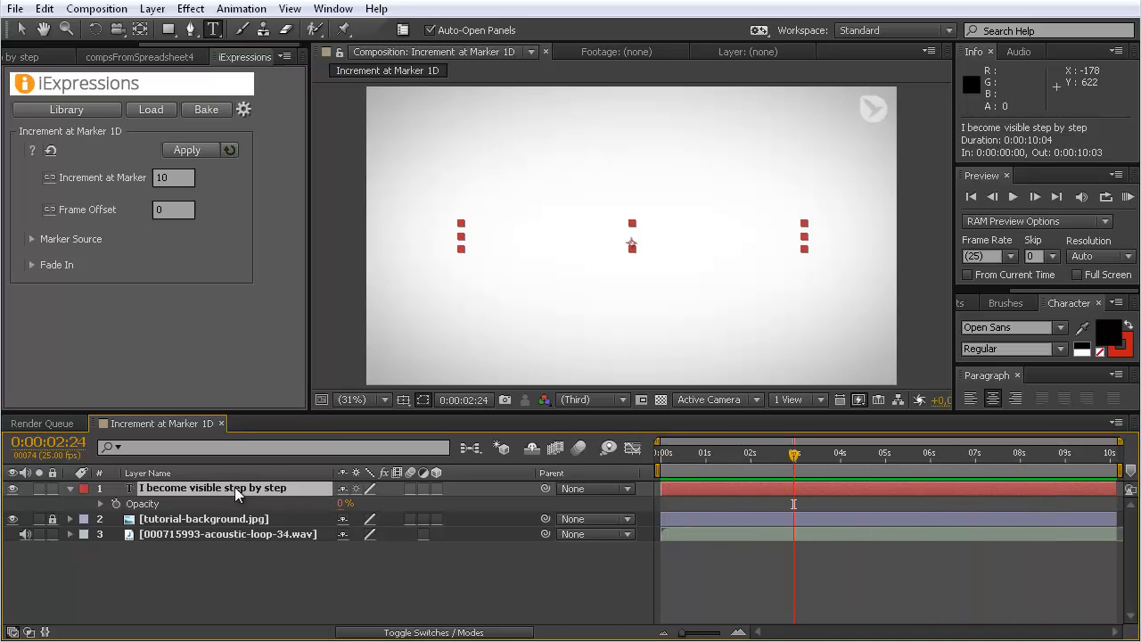
pyautogui.click(153, 8)
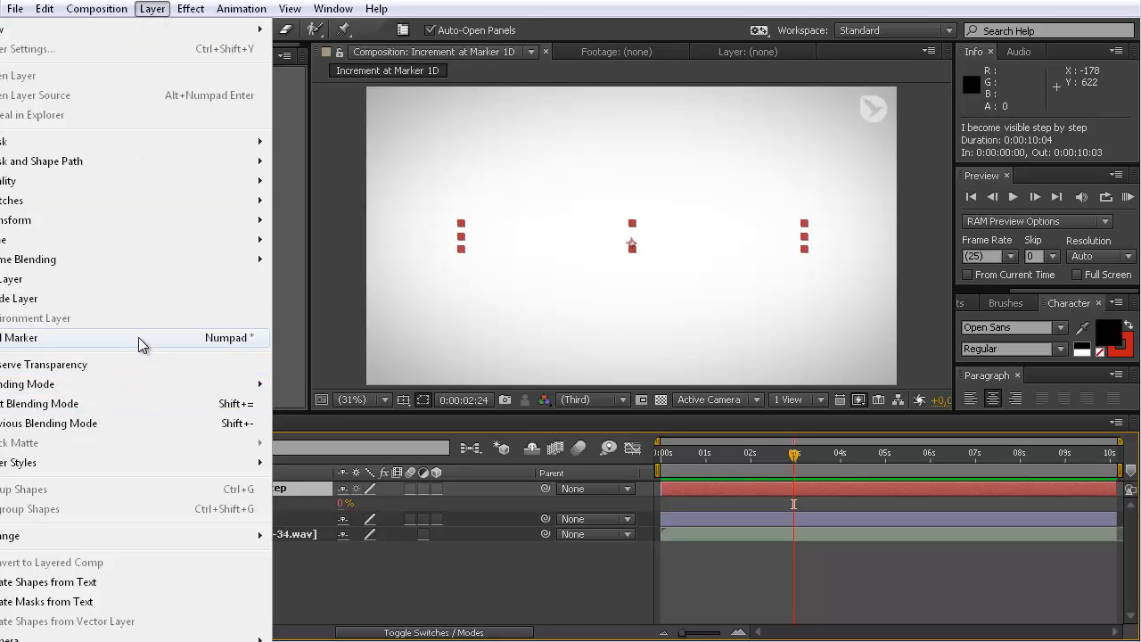
pyautogui.click(238, 338)
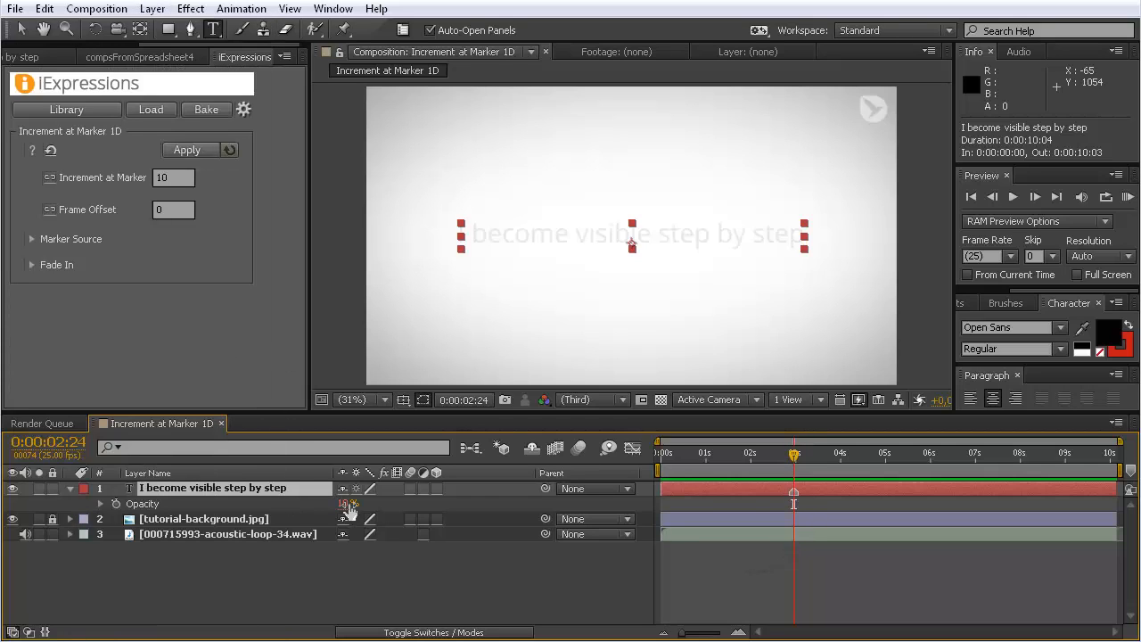
# Step: Add two more markers to the text layer, at 0:00:05:10 and 0:00:07:20
pyautogui.moveTo(794, 454); pyautogui.dragTo(900, 463)
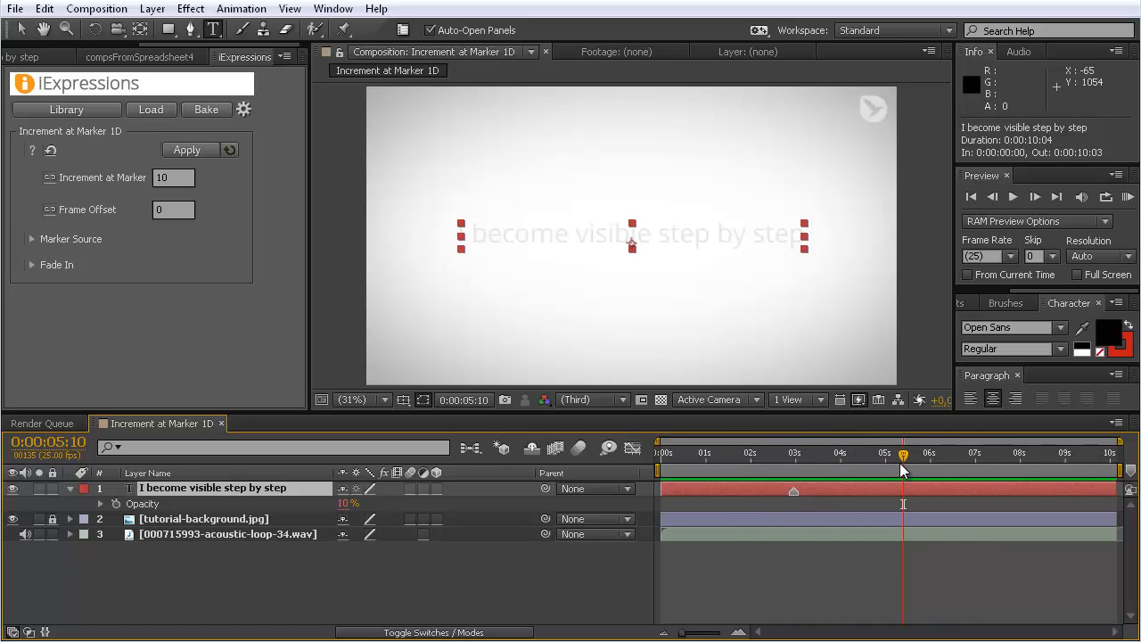
pyautogui.press('KP_Multiply')
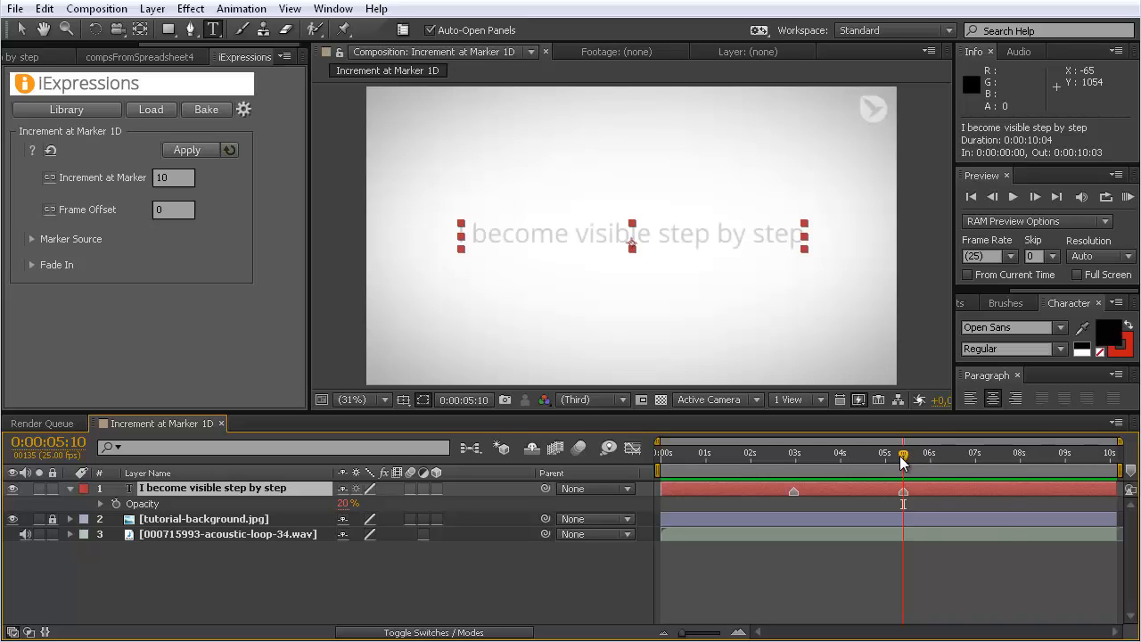
pyautogui.moveTo(902, 460); pyautogui.dragTo(1011, 464)
pyautogui.press('KP_Multiply')
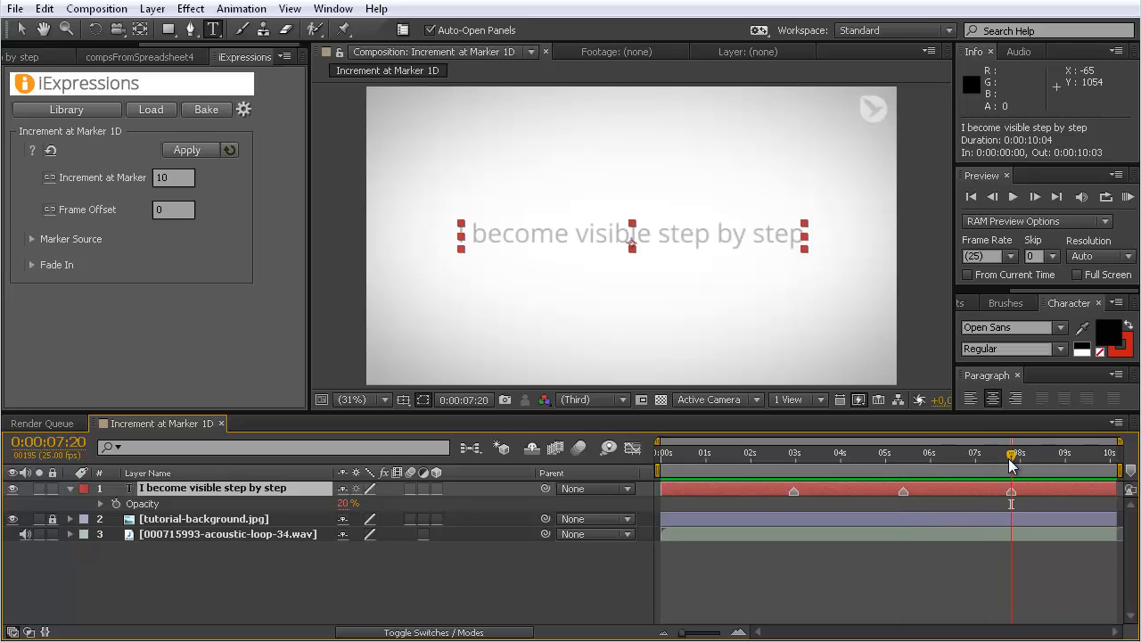
# Step: Enter 50 as the comment of the text layer's last marker and preview the opacity change by scrubbing the timeline
pyautogui.moveTo(1011, 456)
pyautogui.mouseDown()
pyautogui.moveTo(726, 460)
pyautogui.moveTo(1064, 472)
pyautogui.moveTo(903, 470)
pyautogui.moveTo(1004, 470)
pyautogui.mouseUp()
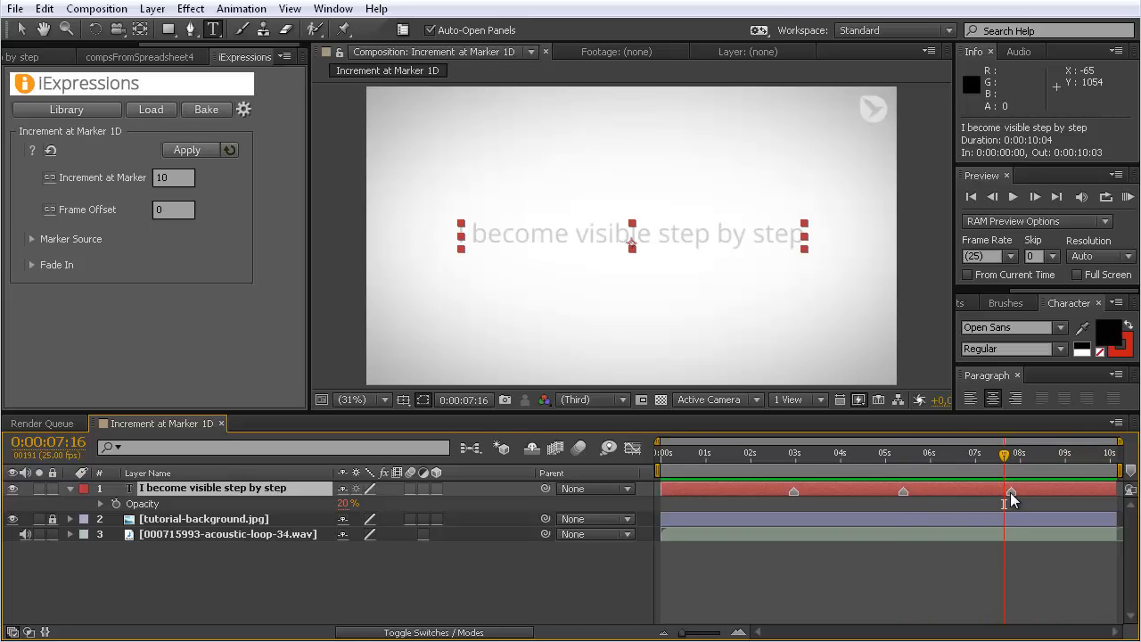
pyautogui.doubleClick(1010, 493)
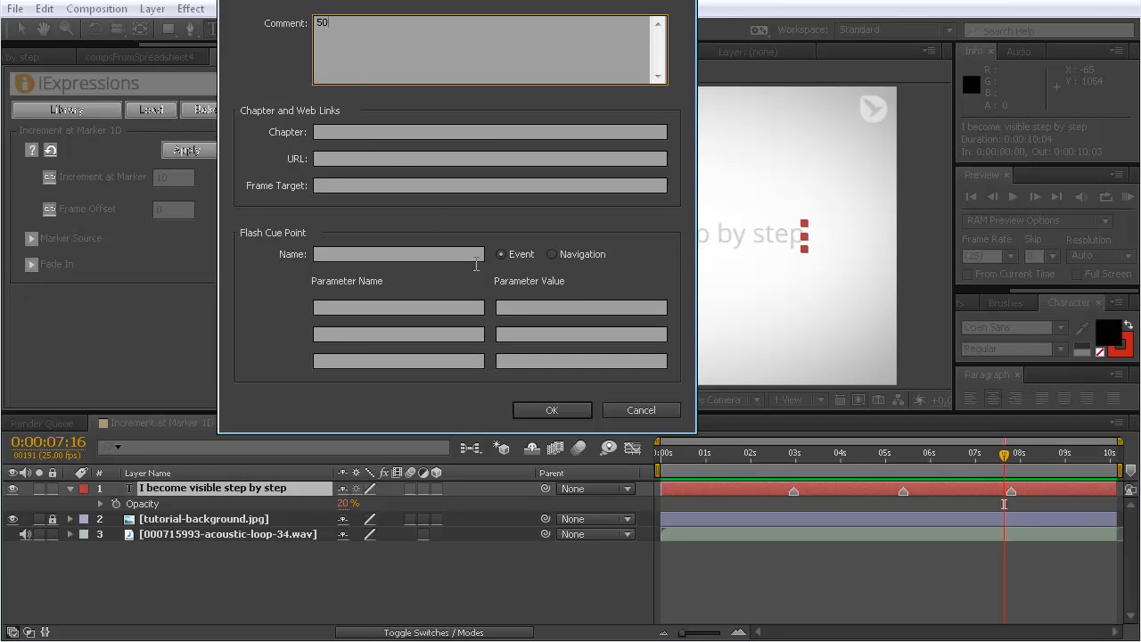
pyautogui.click(567, 410)
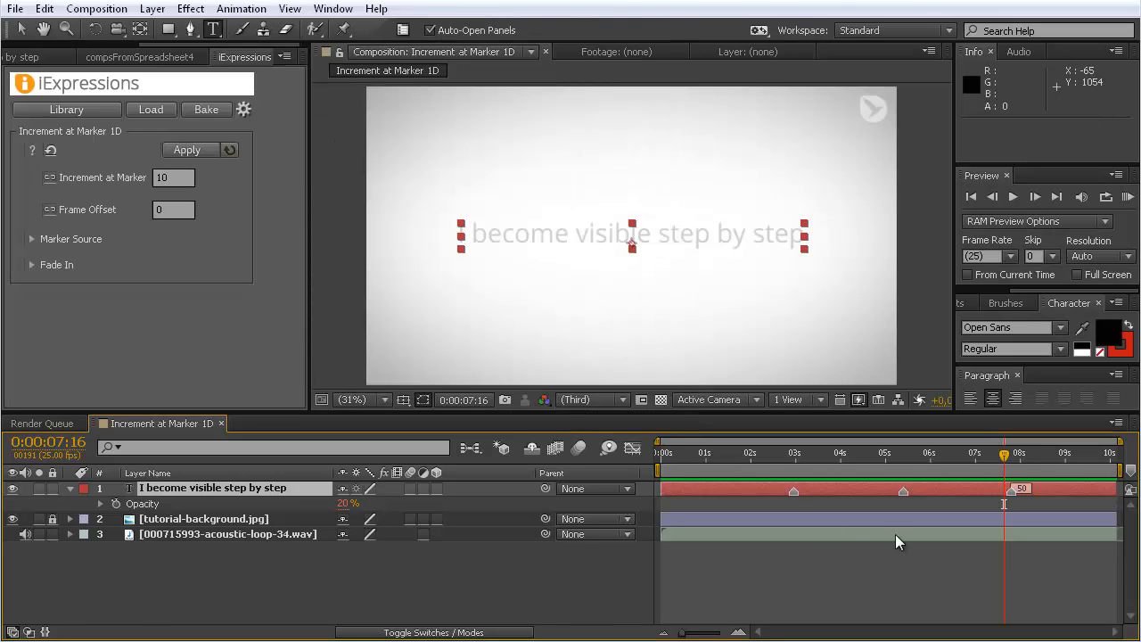
pyautogui.moveTo(869, 451); pyautogui.dragTo(995, 470)
pyautogui.moveTo(997, 454); pyautogui.dragTo(971, 461)
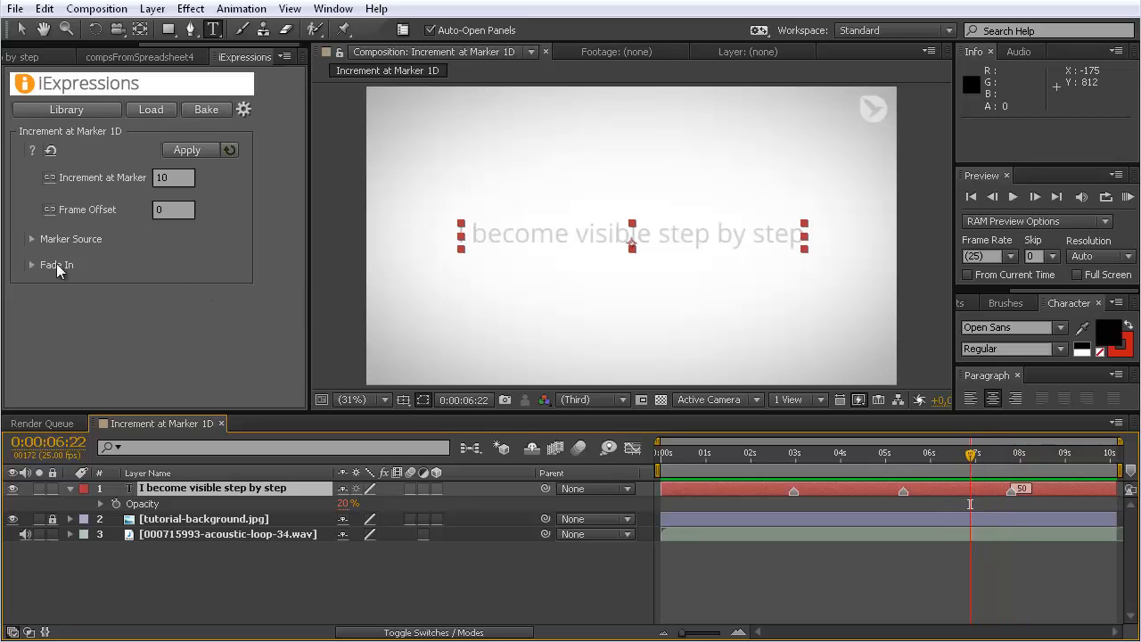
# Step: Set the iExpression's Fade In Duration to 10 and its Fade Type to exp in
pyautogui.click(31, 265)
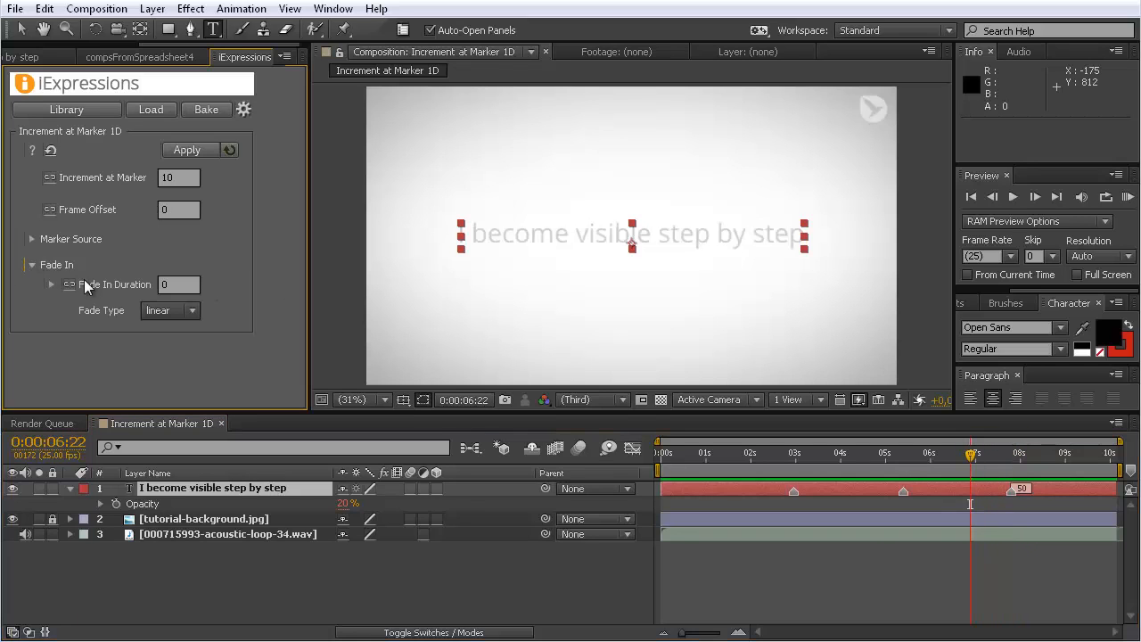
pyautogui.click(165, 284)
pyautogui.write('10')
pyautogui.click(191, 311)
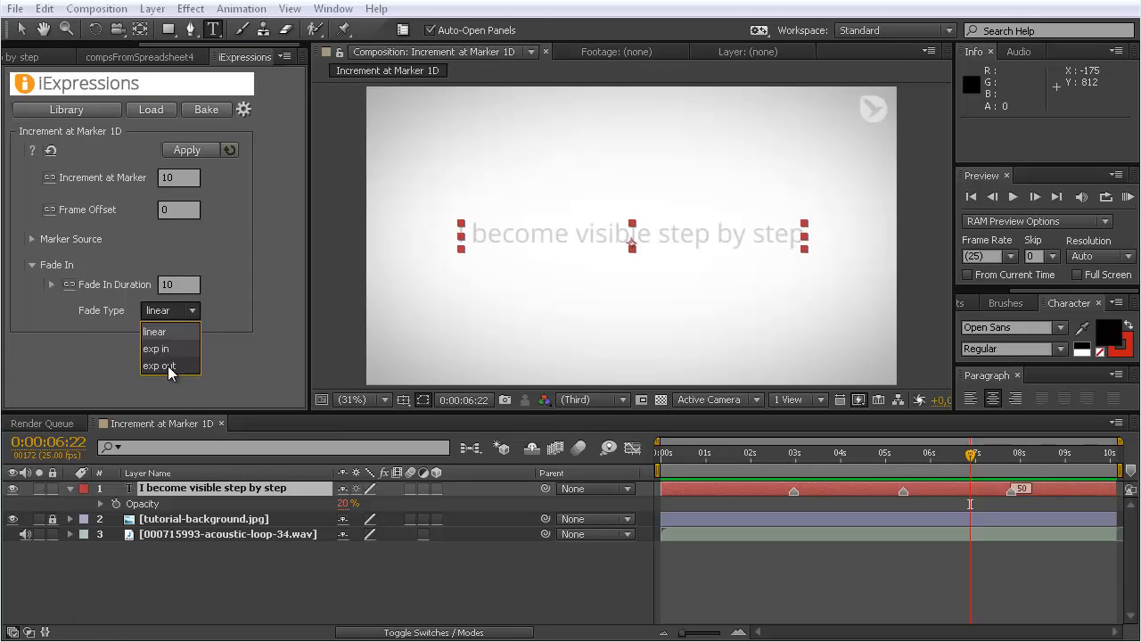
pyautogui.click(168, 350)
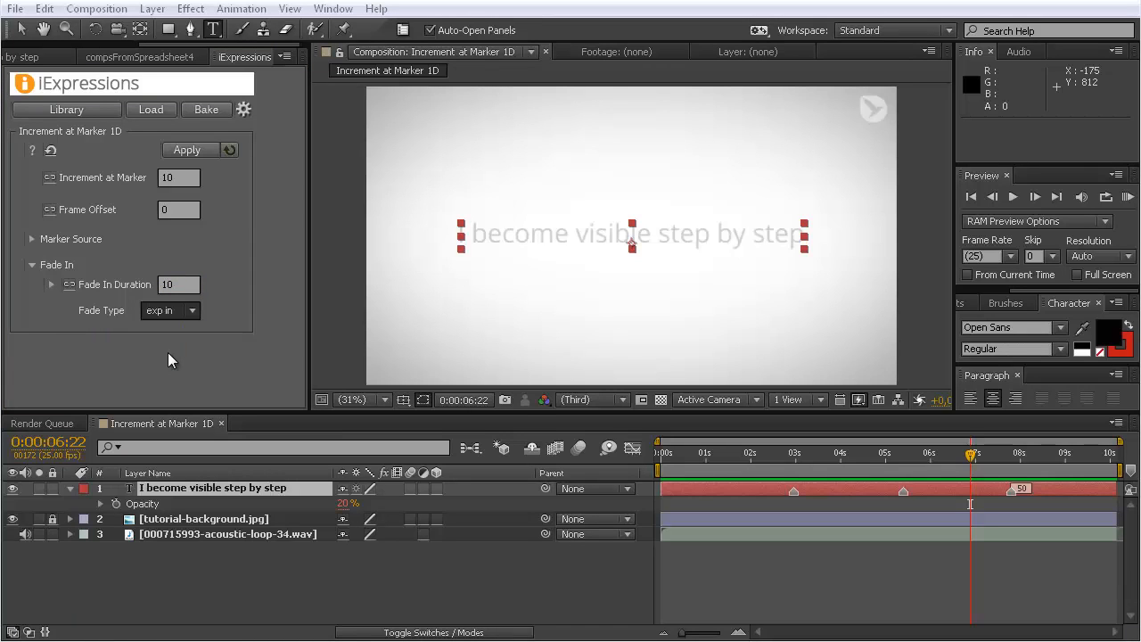
# Step: Reapply the iExpression with its fade settings to the text layer's Opacity property and scrub across the markers to check the fade
pyautogui.click(196, 149)
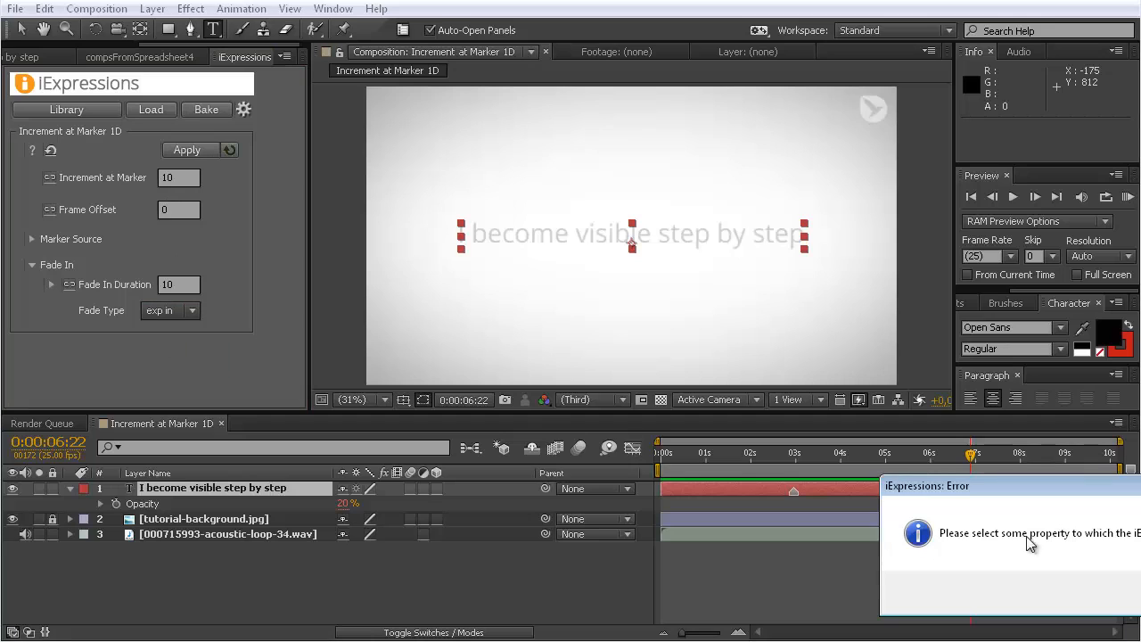
pyautogui.moveTo(1072, 493); pyautogui.dragTo(957, 448)
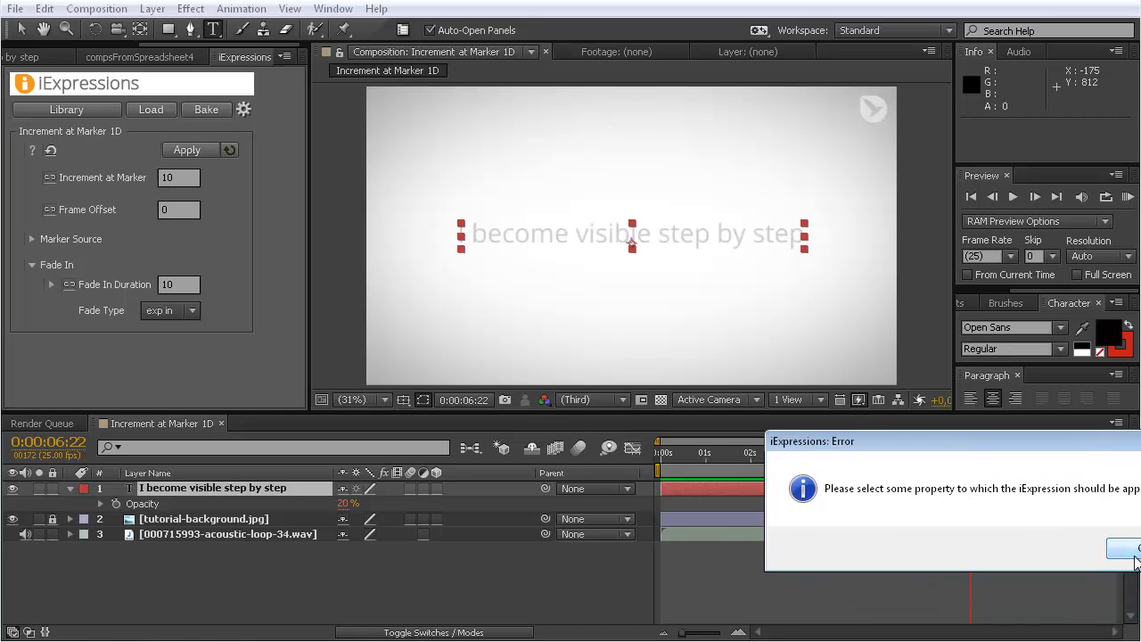
pyautogui.click(1135, 561)
pyautogui.click(148, 506)
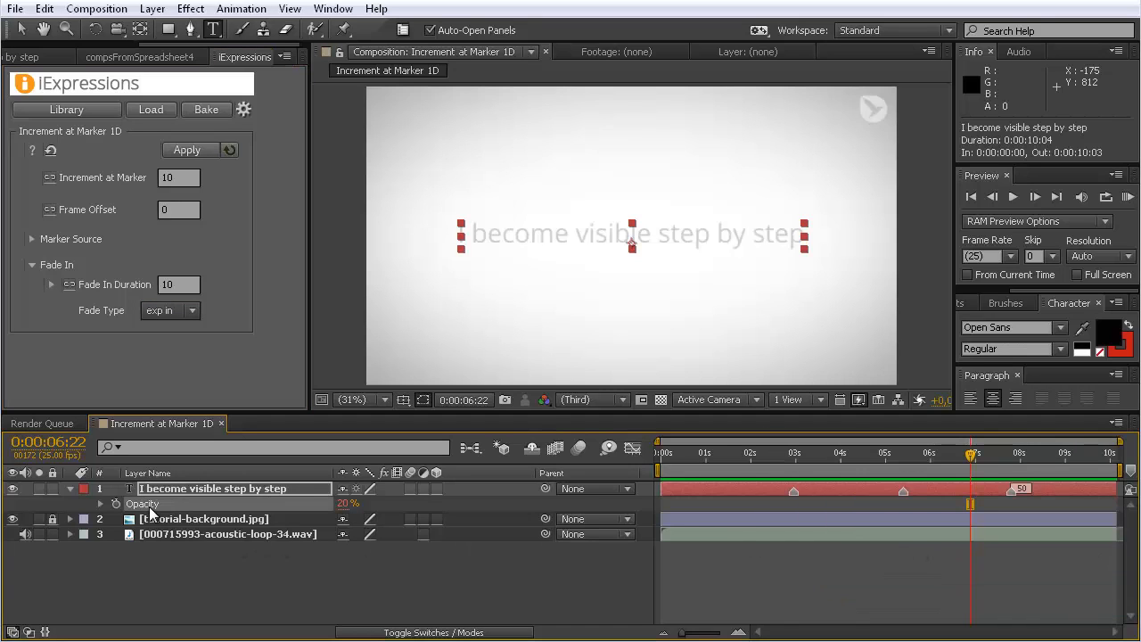
pyautogui.click(193, 150)
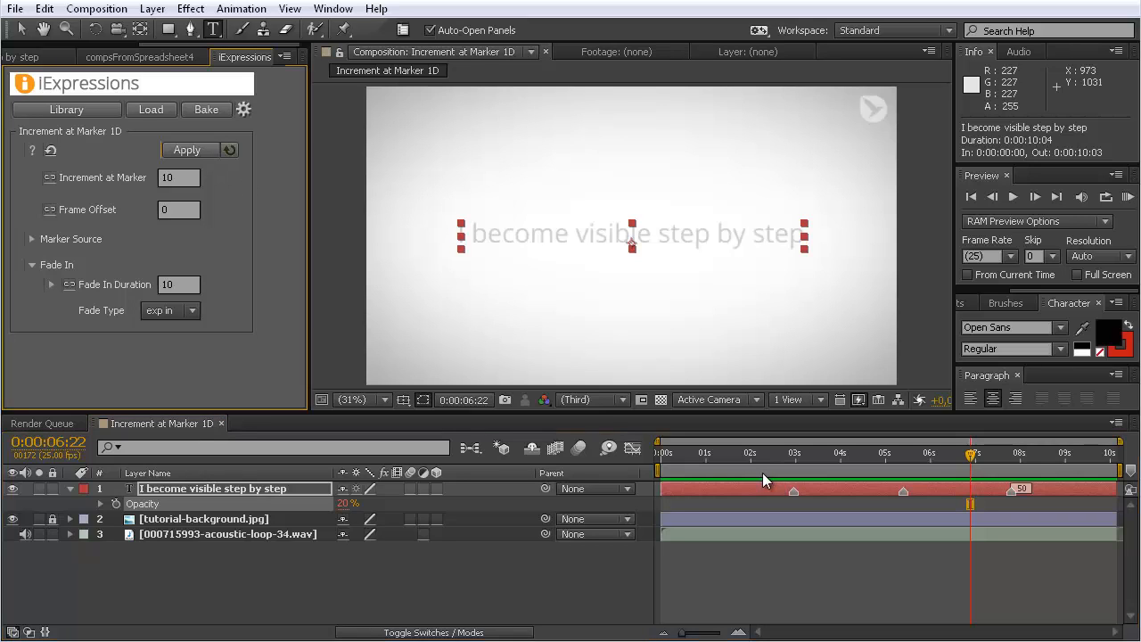
pyautogui.moveTo(745, 463); pyautogui.dragTo(1028, 466)
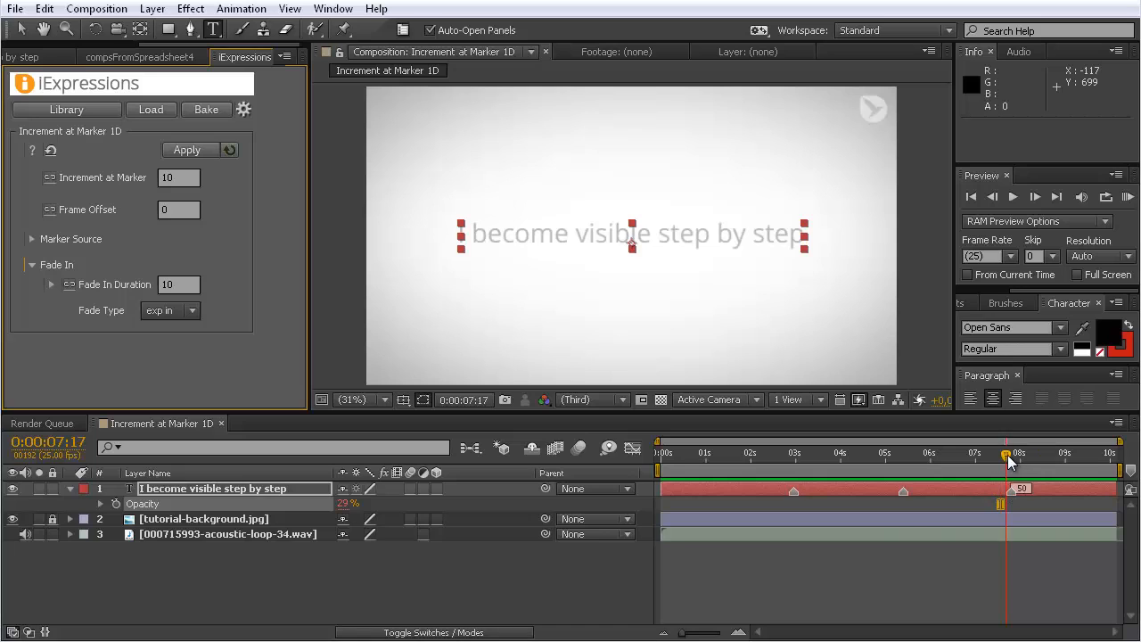
pyautogui.moveTo(1006, 455); pyautogui.dragTo(897, 456)
# Step: Set Increment at Marker to 25, reapply the iExpression to the text layer's Opacity, and scrub through the markers
pyautogui.doubleClick(183, 177)
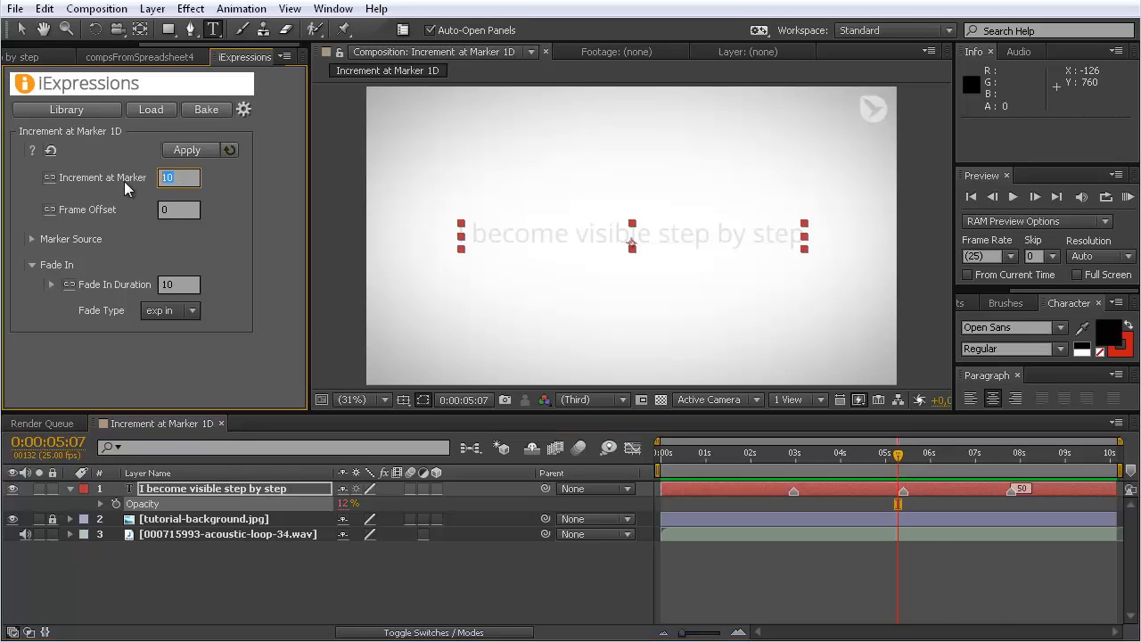
pyautogui.write('25')
pyautogui.click(176, 510)
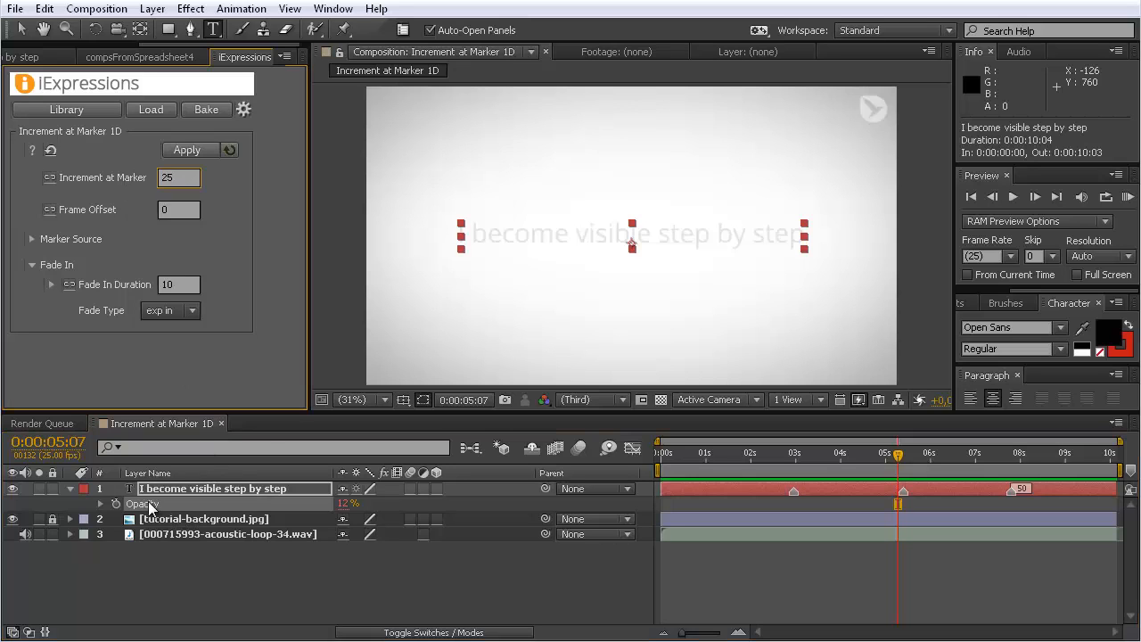
pyautogui.click(199, 149)
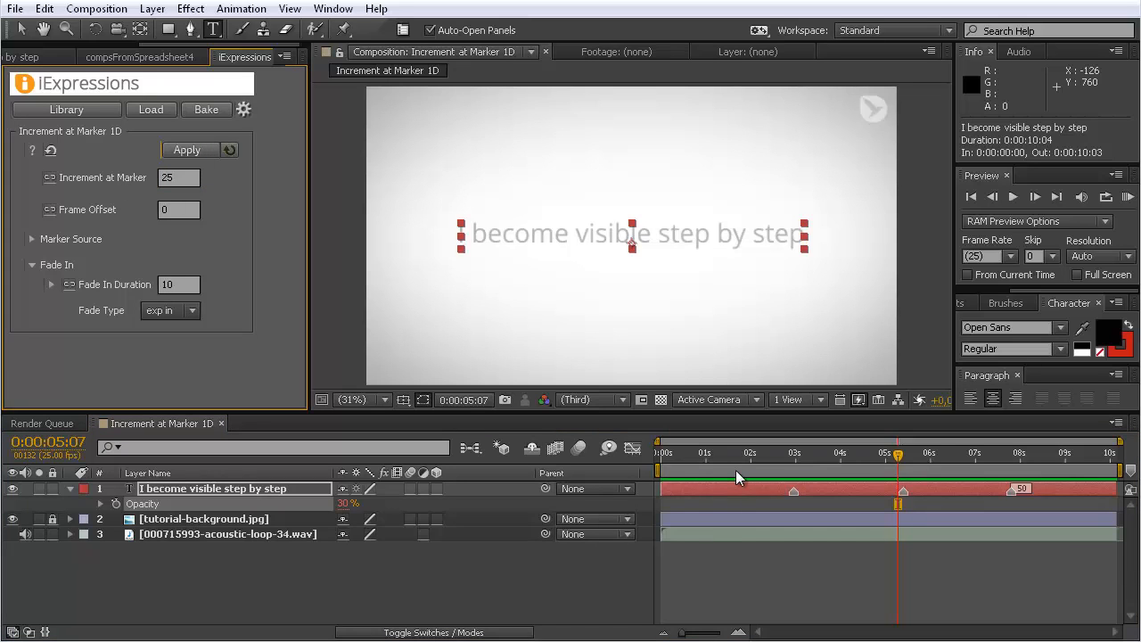
pyautogui.moveTo(724, 455); pyautogui.dragTo(928, 471)
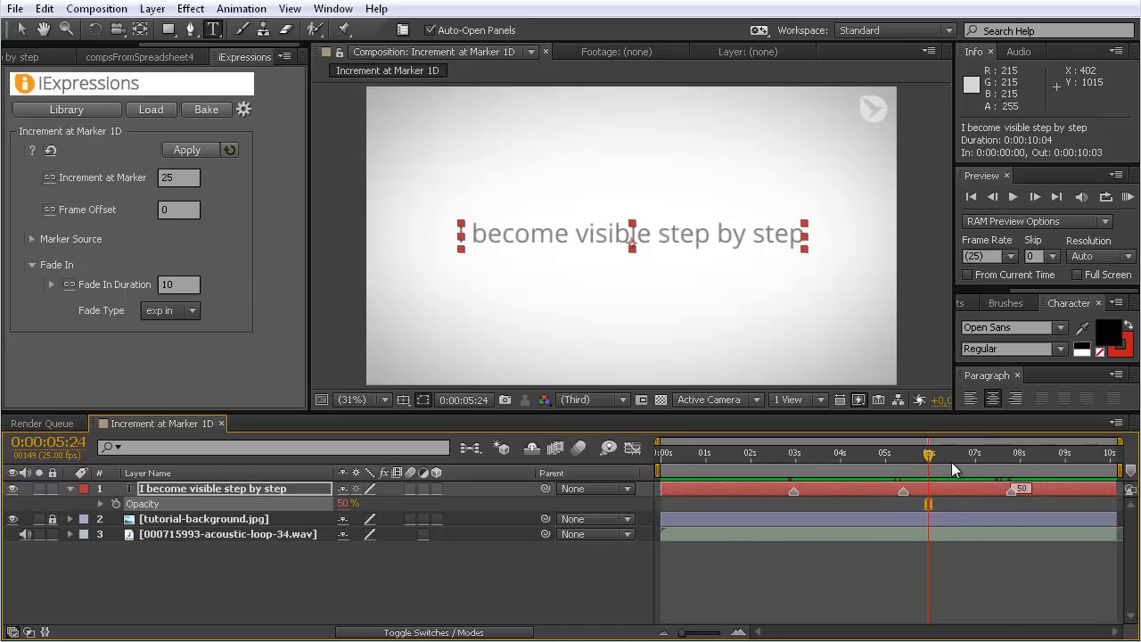
# Step: Scrub the timeline back and forth across the first two layer markers to check the opacity fade between them
pyautogui.moveTo(928, 459); pyautogui.dragTo(856, 471)
pyautogui.moveTo(743, 466); pyautogui.dragTo(767, 465)
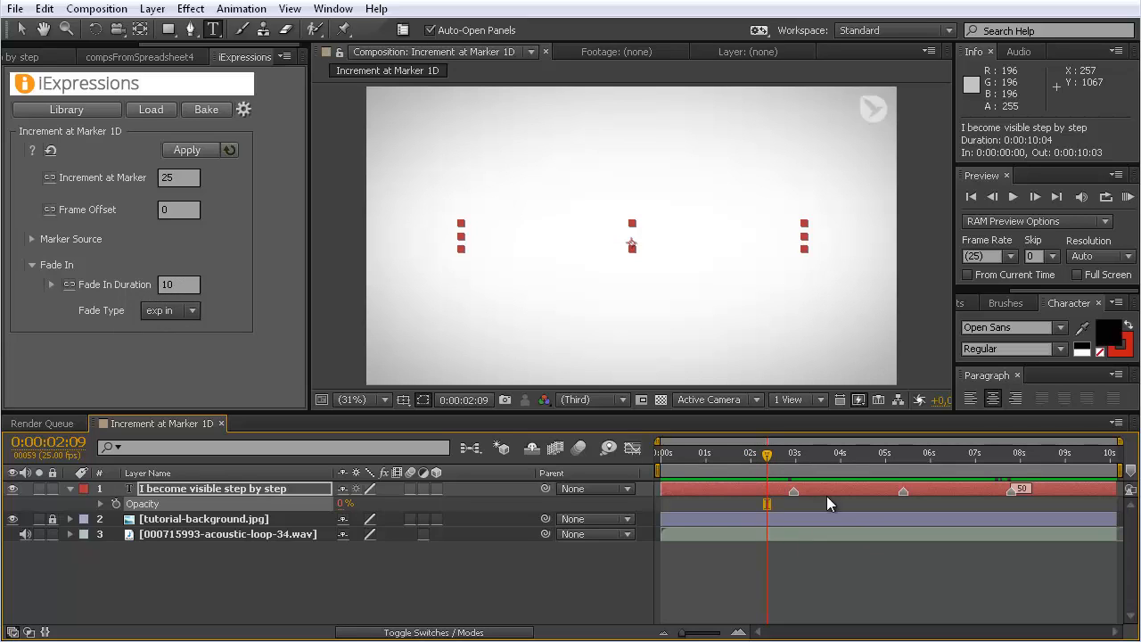
pyautogui.moveTo(768, 457); pyautogui.dragTo(905, 458)
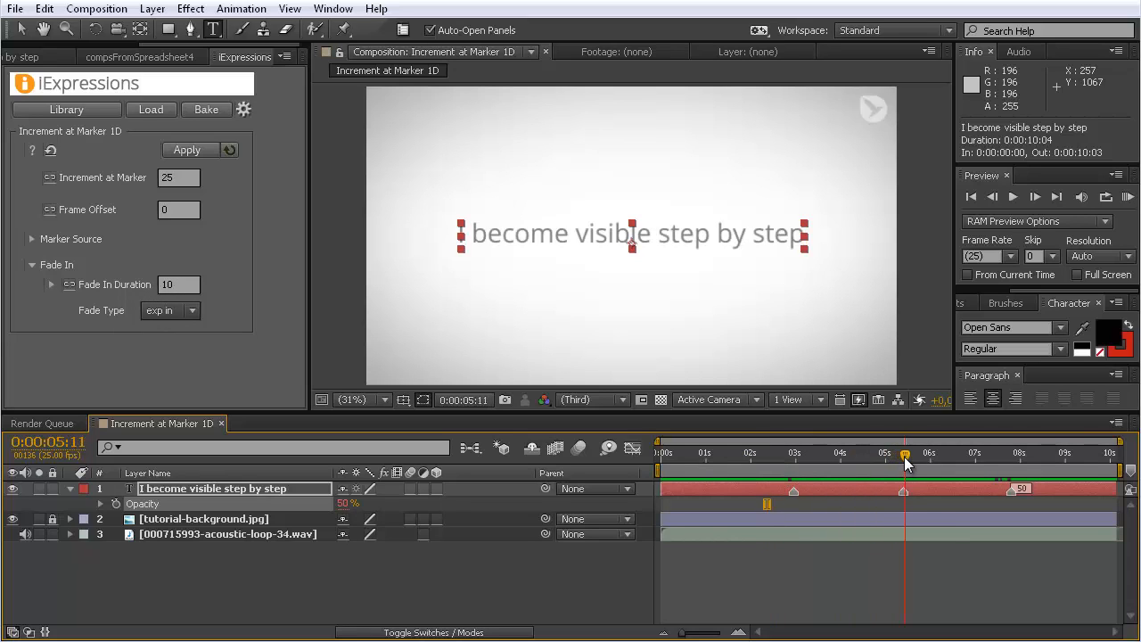
# Step: Enter "0 frames" as the comment of the text layer's second marker and scrub around it to check the fade
pyautogui.doubleClick(904, 493)
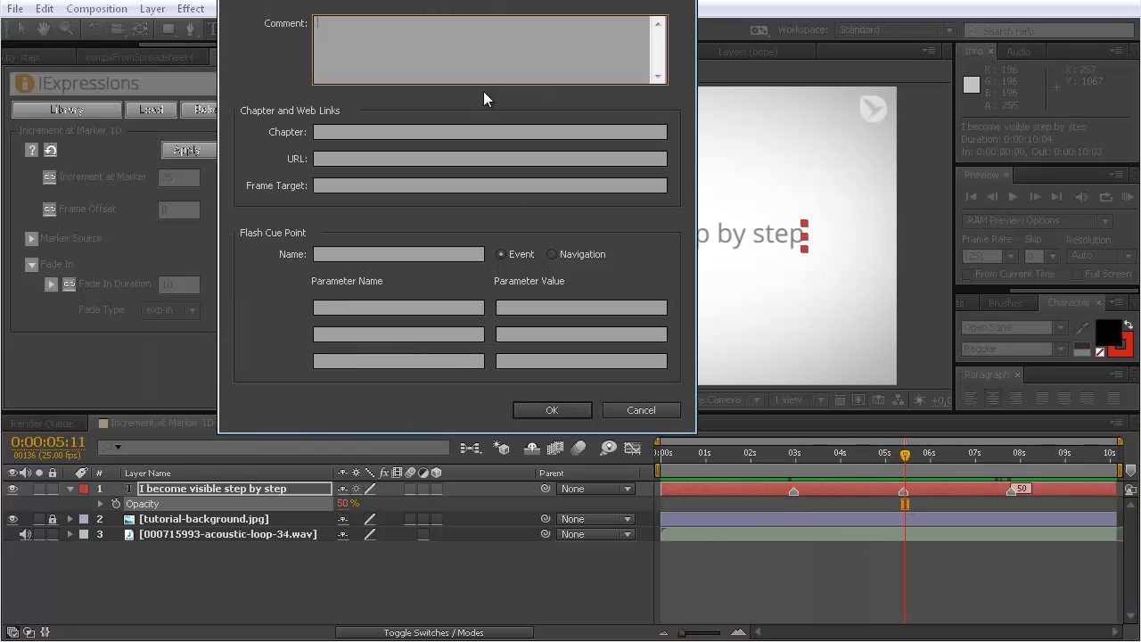
pyautogui.click(544, 412)
pyautogui.moveTo(906, 459); pyautogui.dragTo(896, 463)
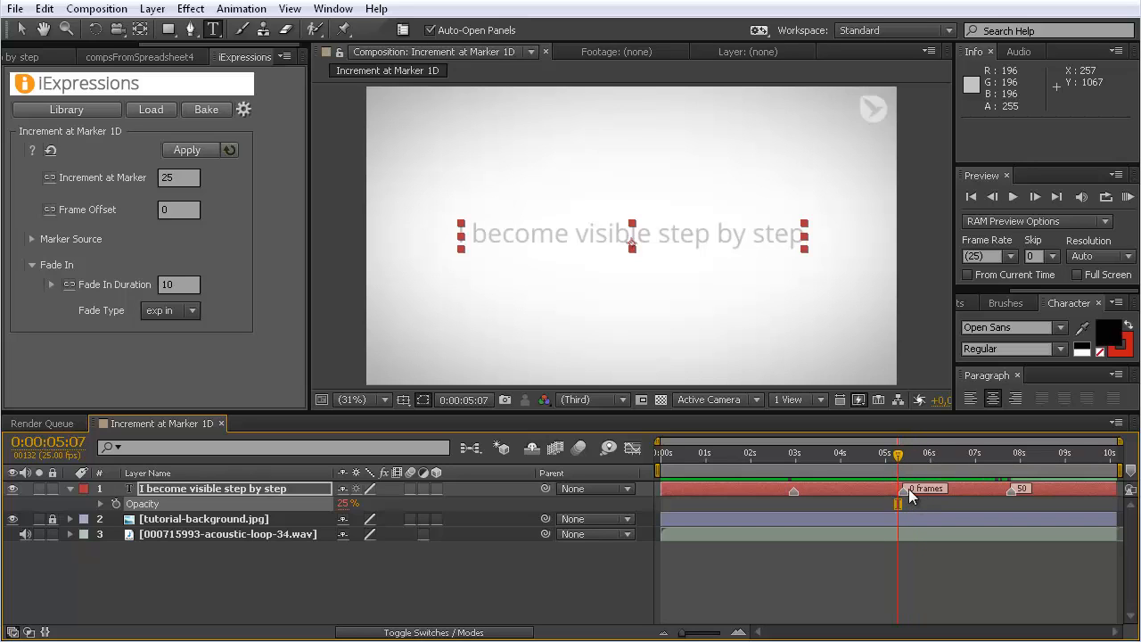
# Step: Replace the comment of the text layer's second marker with "3s"
pyautogui.doubleClick(902, 491)
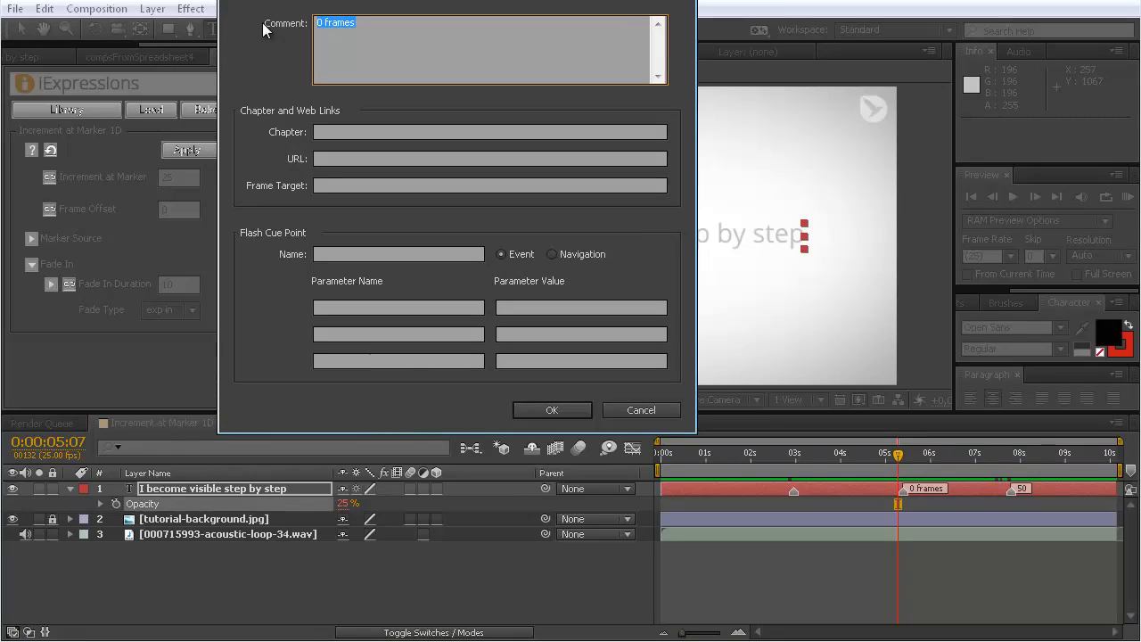
pyautogui.write('3s')
pyautogui.click(573, 408)
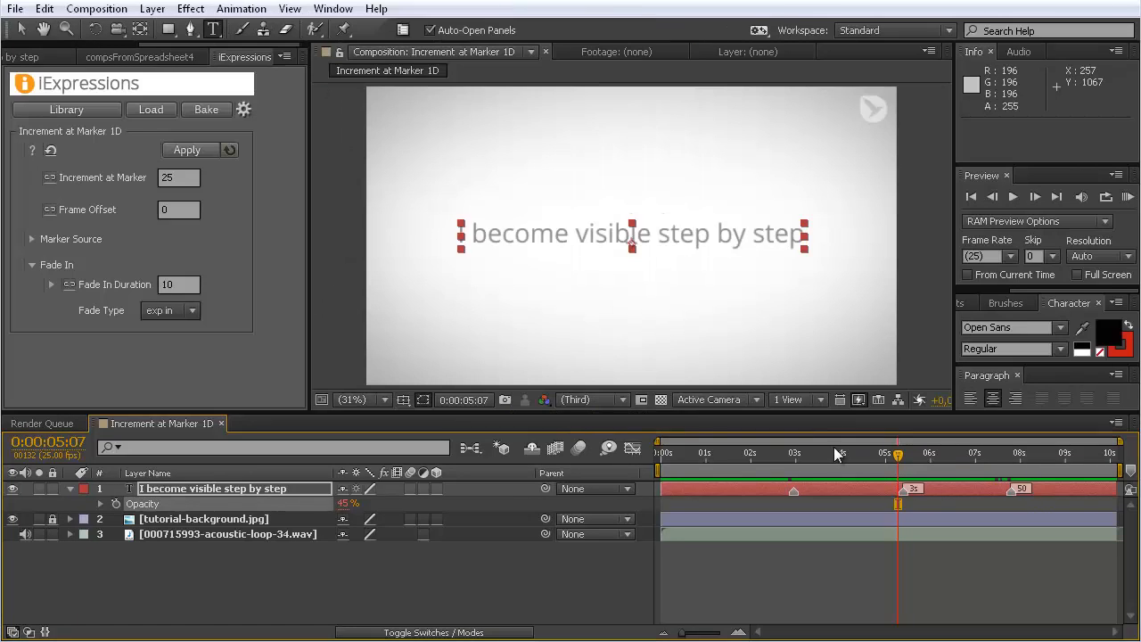
# Step: Scrub the timeline between the first and second markers to check the effect of the 3s fade duration
pyautogui.moveTo(897, 456); pyautogui.dragTo(822, 462)
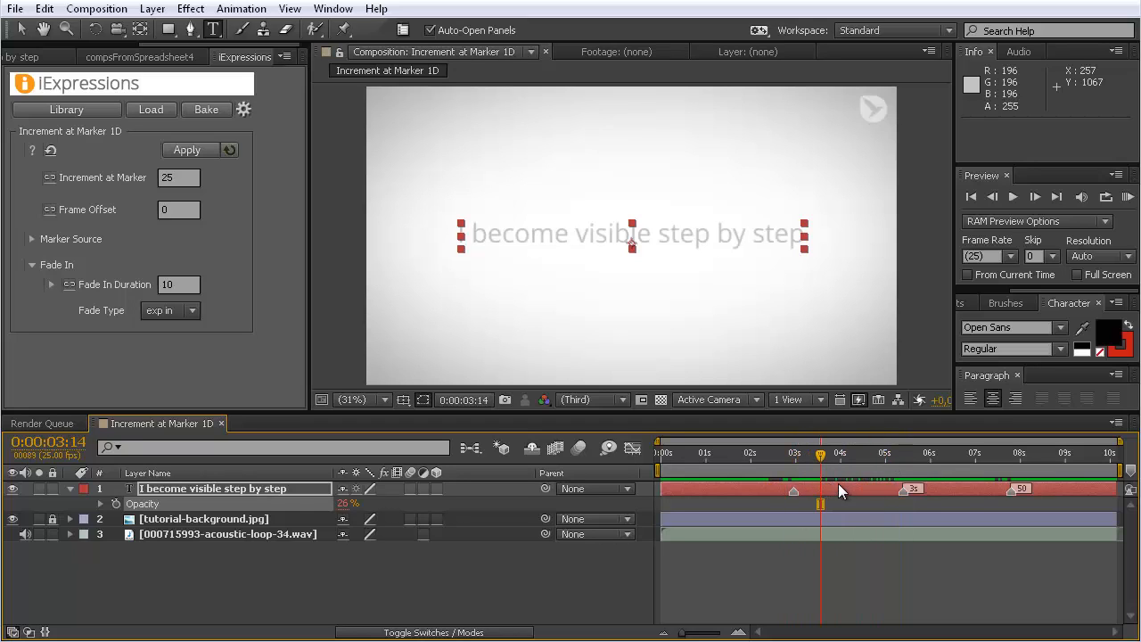
pyautogui.moveTo(822, 462); pyautogui.dragTo(872, 462)
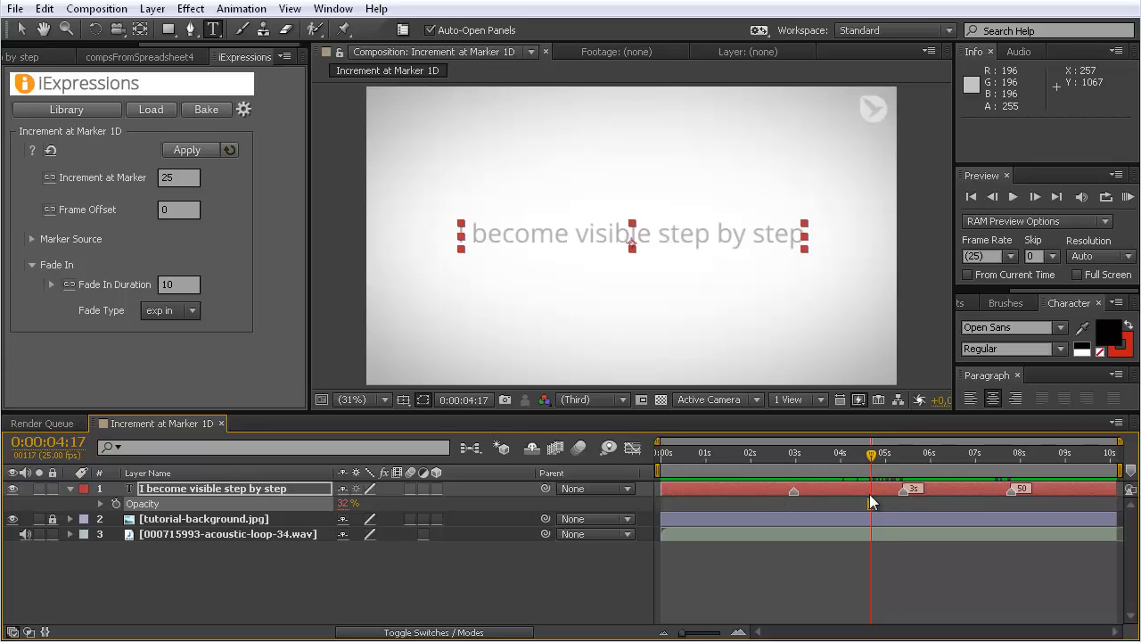
pyautogui.click(795, 459)
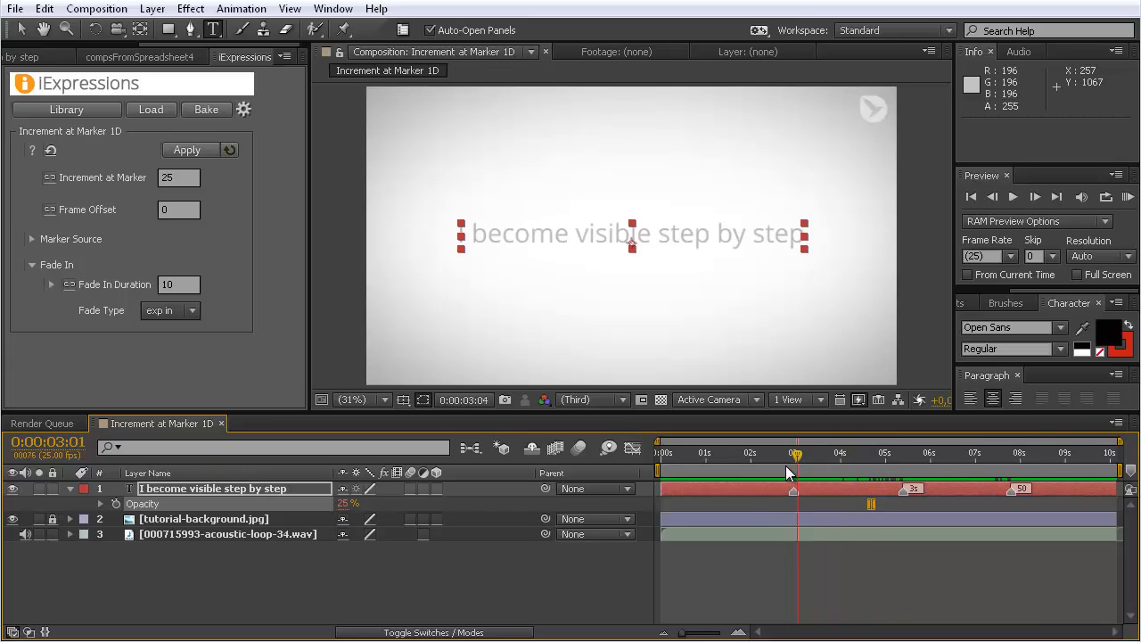
pyautogui.moveTo(794, 467); pyautogui.dragTo(885, 468)
pyautogui.click(803, 463)
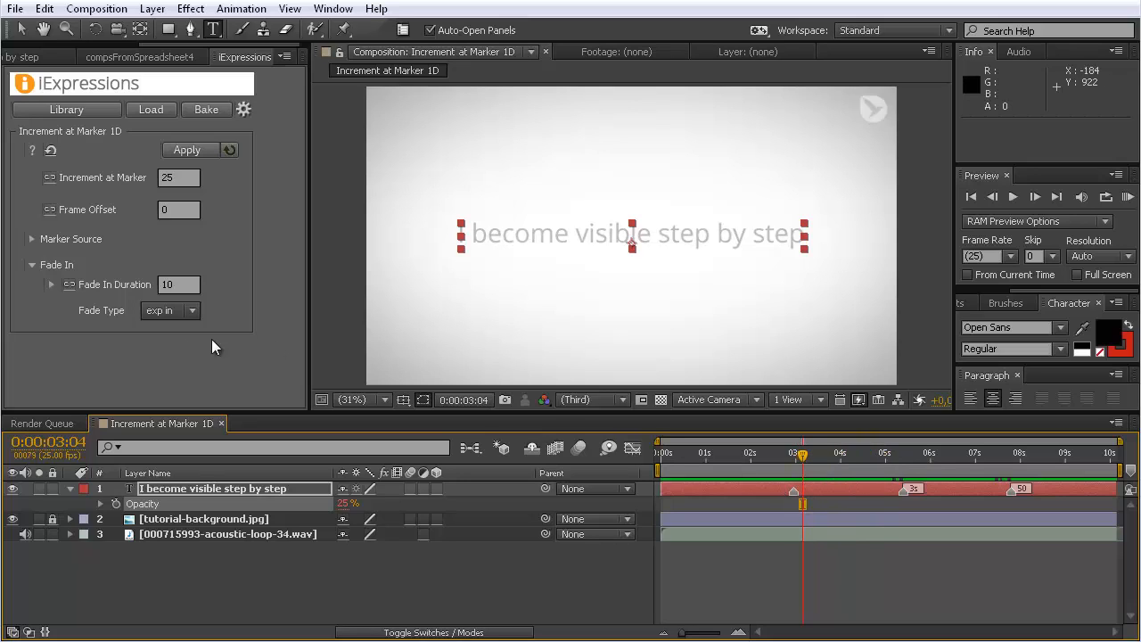
# Step: Reveal the Opacity expression, view its curve in the Graph Editor, and move the current time to the second marker
pyautogui.click(101, 505)
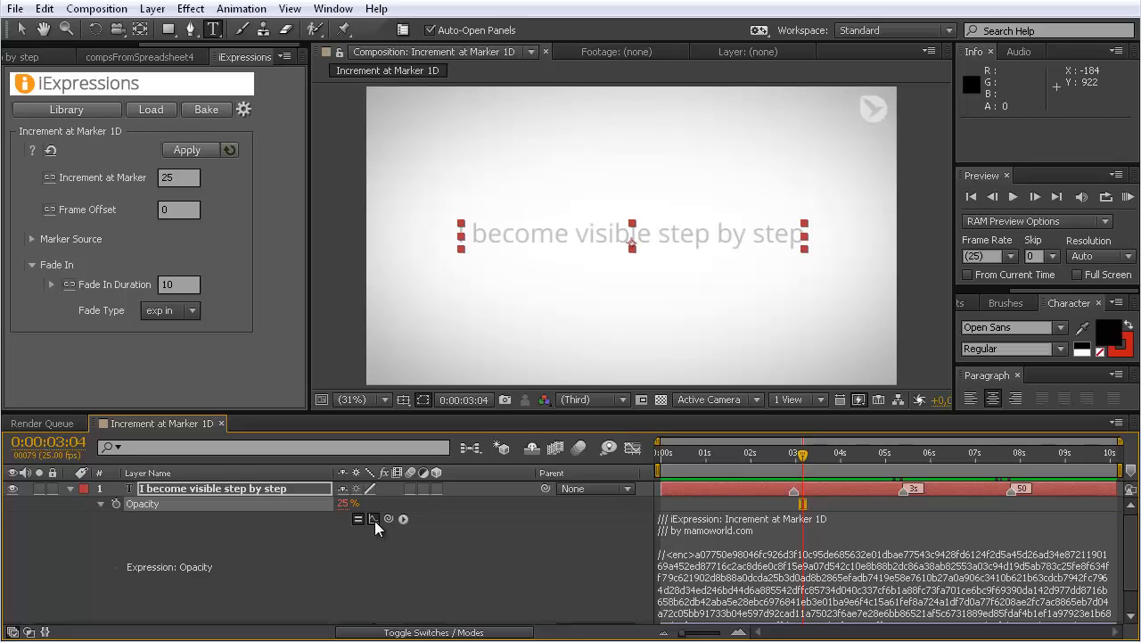
pyautogui.click(632, 448)
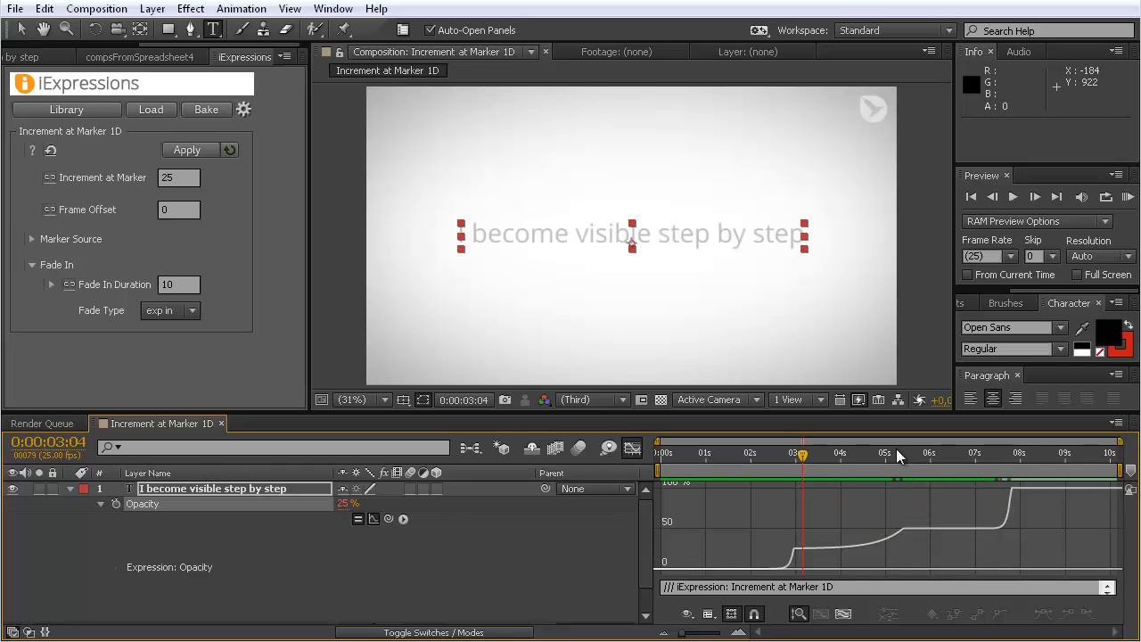
pyautogui.moveTo(896, 449); pyautogui.dragTo(905, 451)
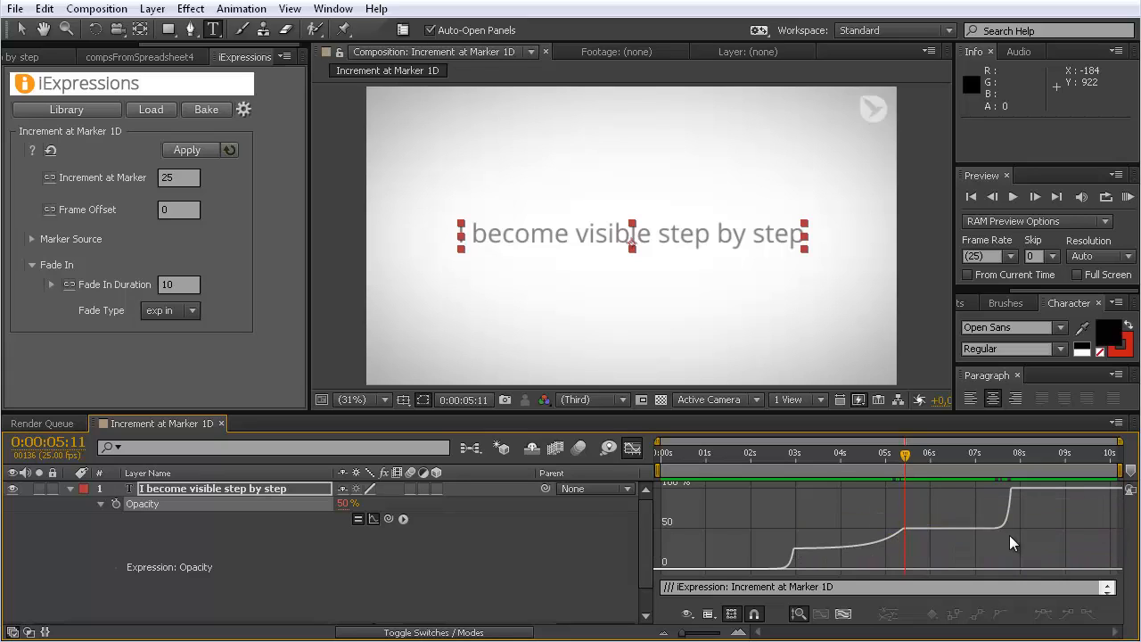
# Step: Set the Fade Type to linear, reapply the iExpression to the text layer's Opacity, and examine the resulting curve before closing the graph
pyautogui.click(194, 310)
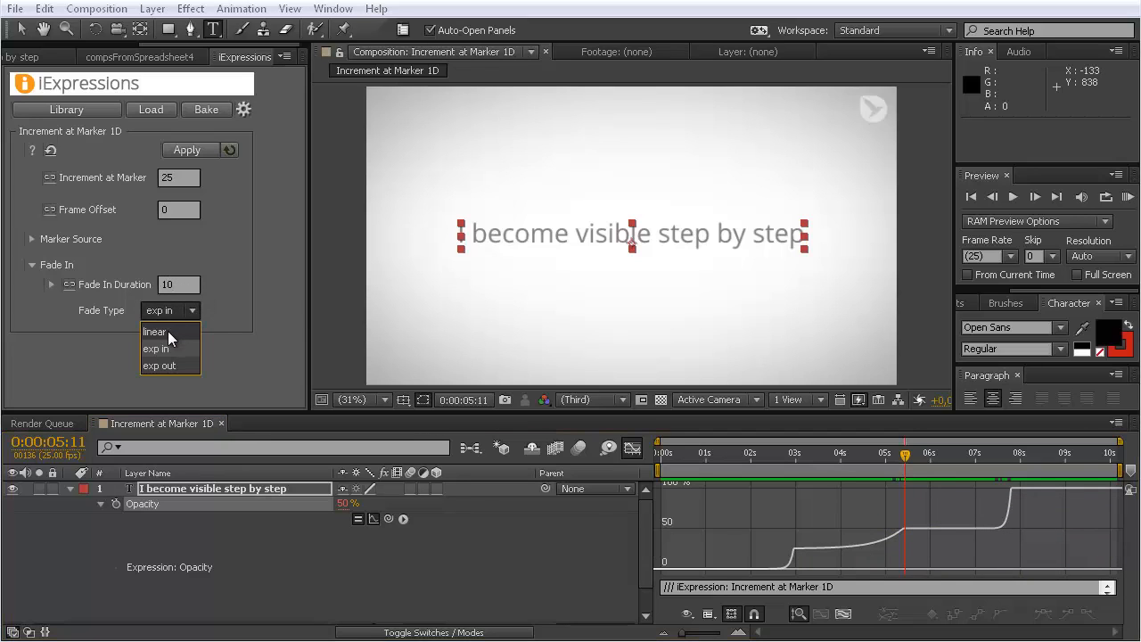
pyautogui.click(168, 331)
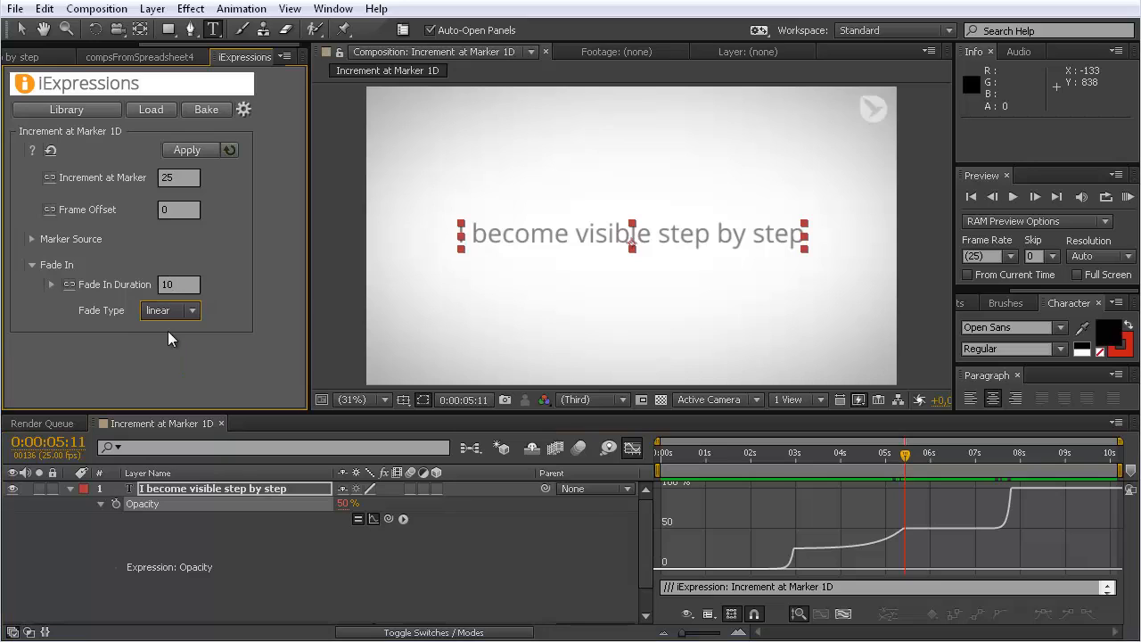
pyautogui.click(145, 507)
pyautogui.click(187, 152)
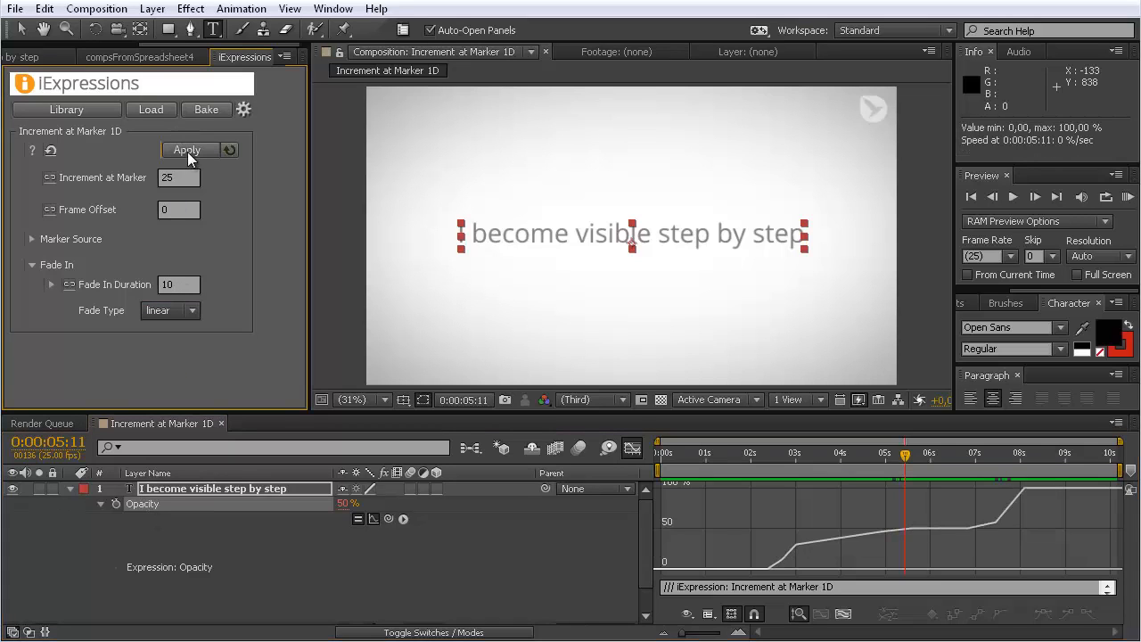
pyautogui.moveTo(1022, 550)
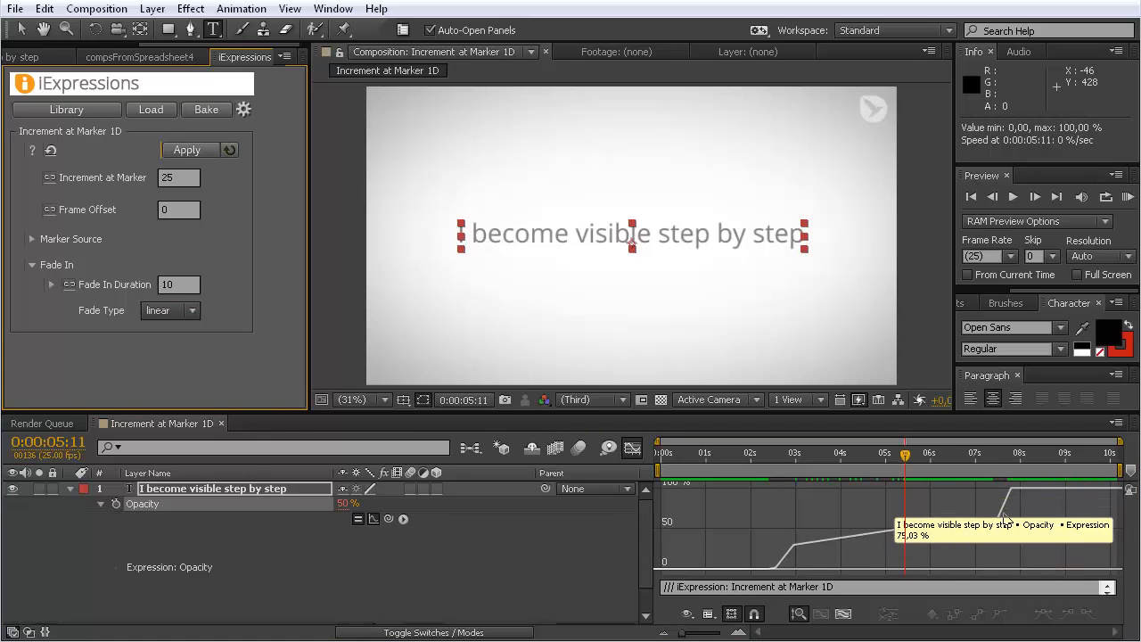
pyautogui.moveTo(795, 551)
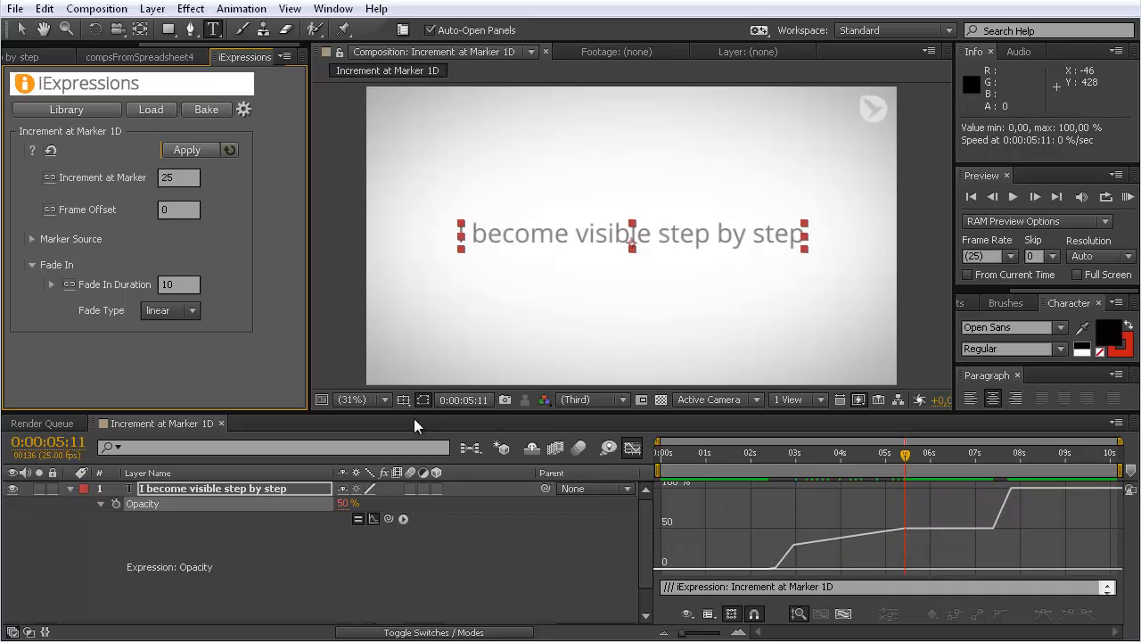
pyautogui.click(632, 449)
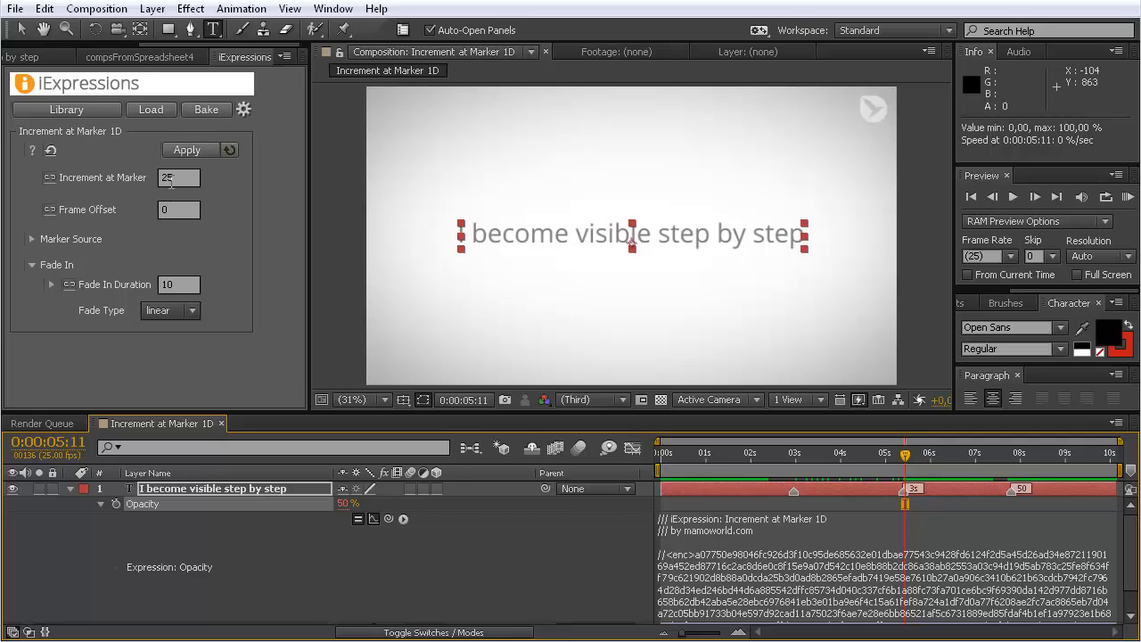
# Step: Review the second marker's comment and try adding a comma after 50 in the last marker's comment, discarding the edit
pyautogui.doubleClick(903, 490)
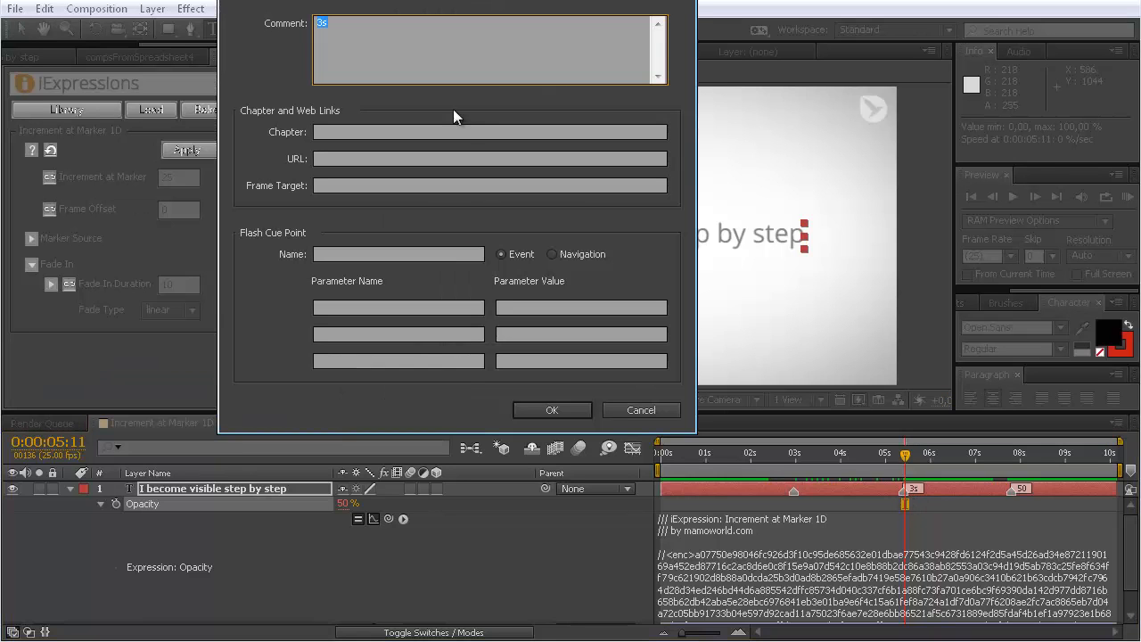
pyautogui.click(624, 411)
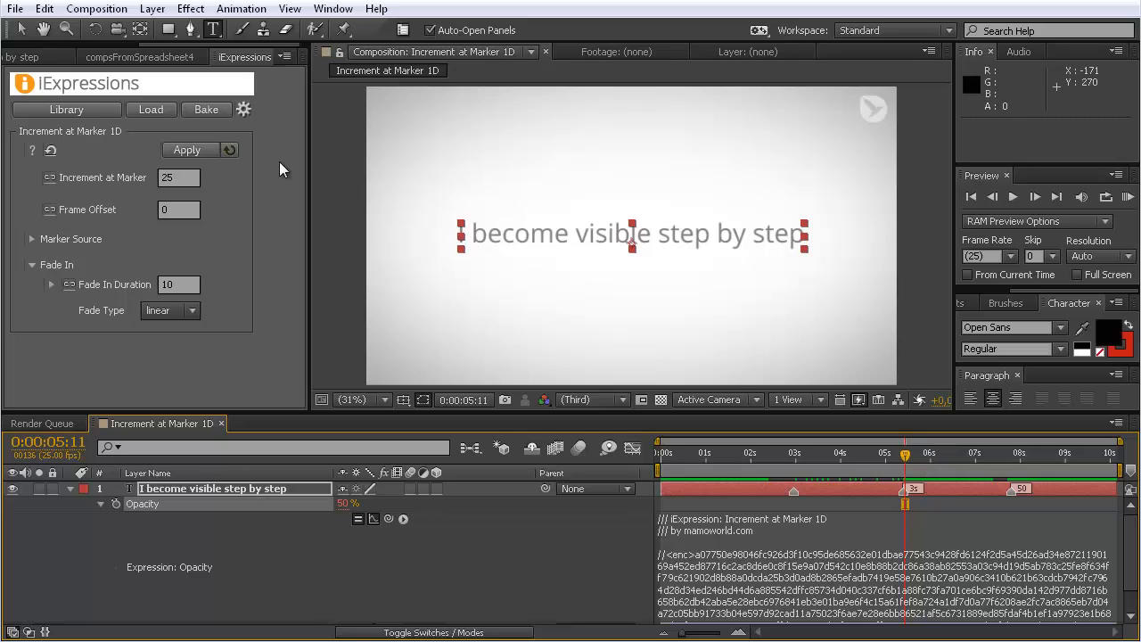
pyautogui.doubleClick(1012, 493)
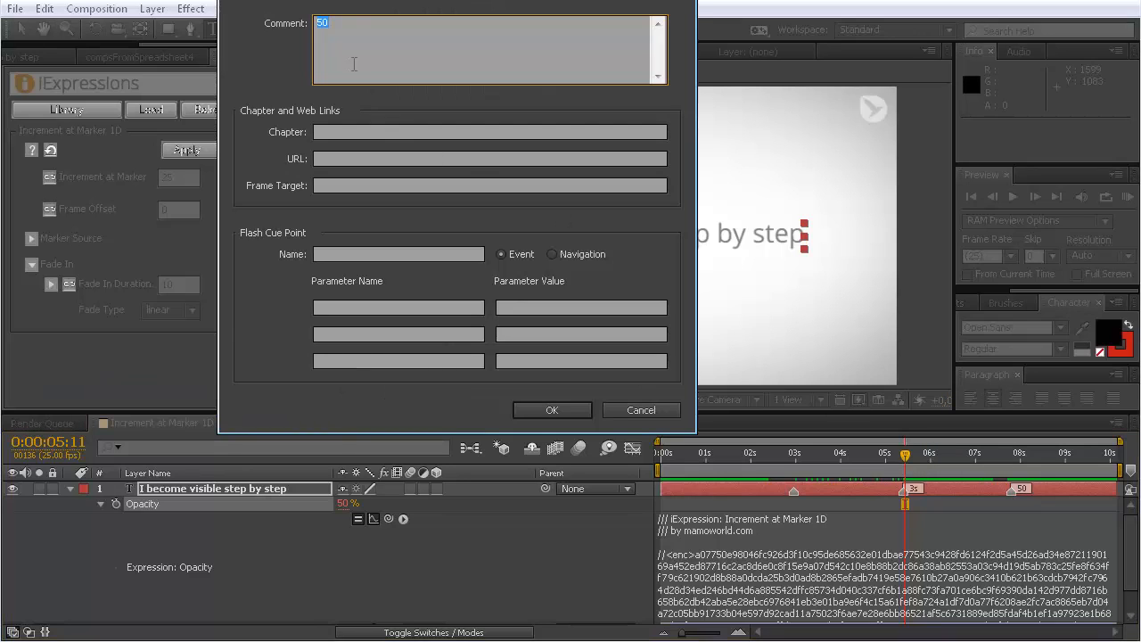
pyautogui.click(346, 24)
pyautogui.write(',')
pyautogui.click(637, 403)
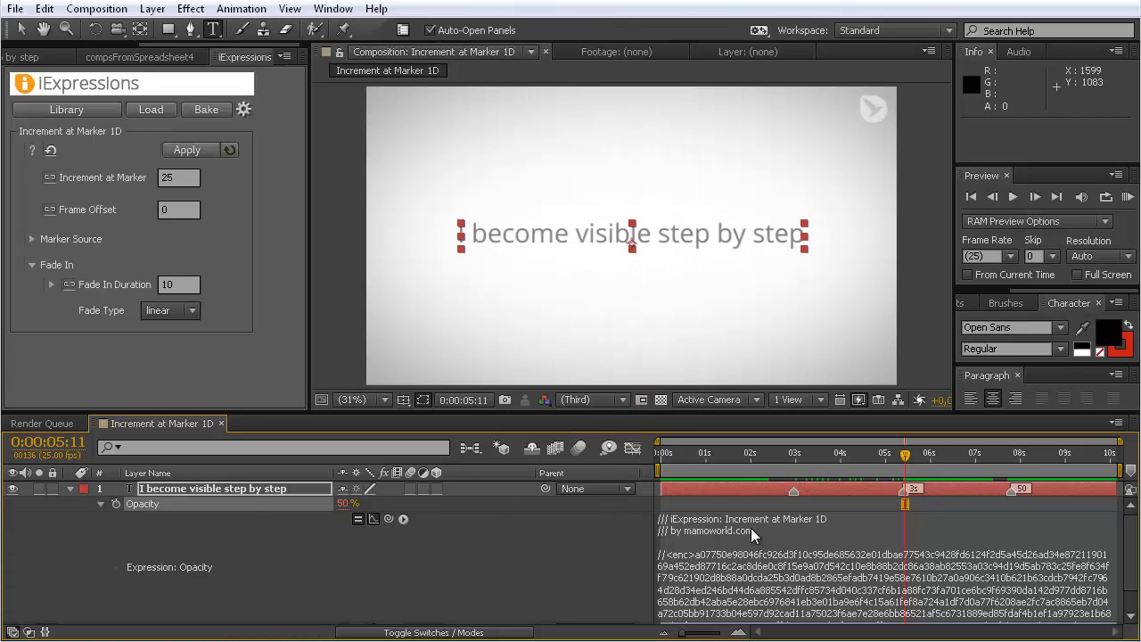
pyautogui.rightClick(794, 493)
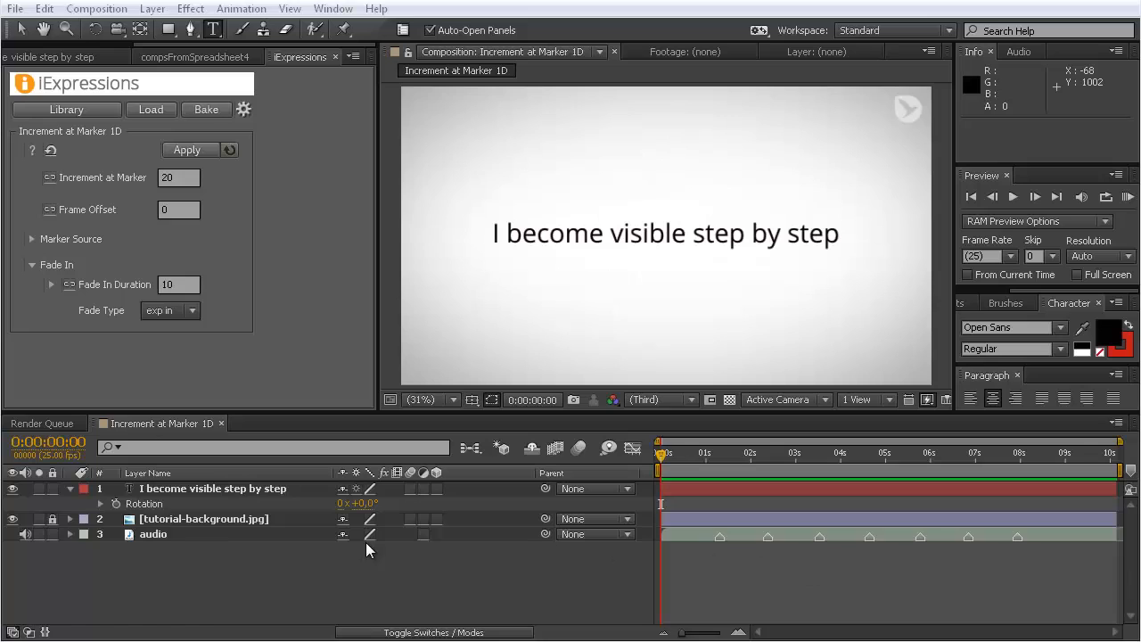
# Step: Select the audio layer and bring the Beat Assistant window into view to look over its options, moving it away again
pyautogui.click(168, 533)
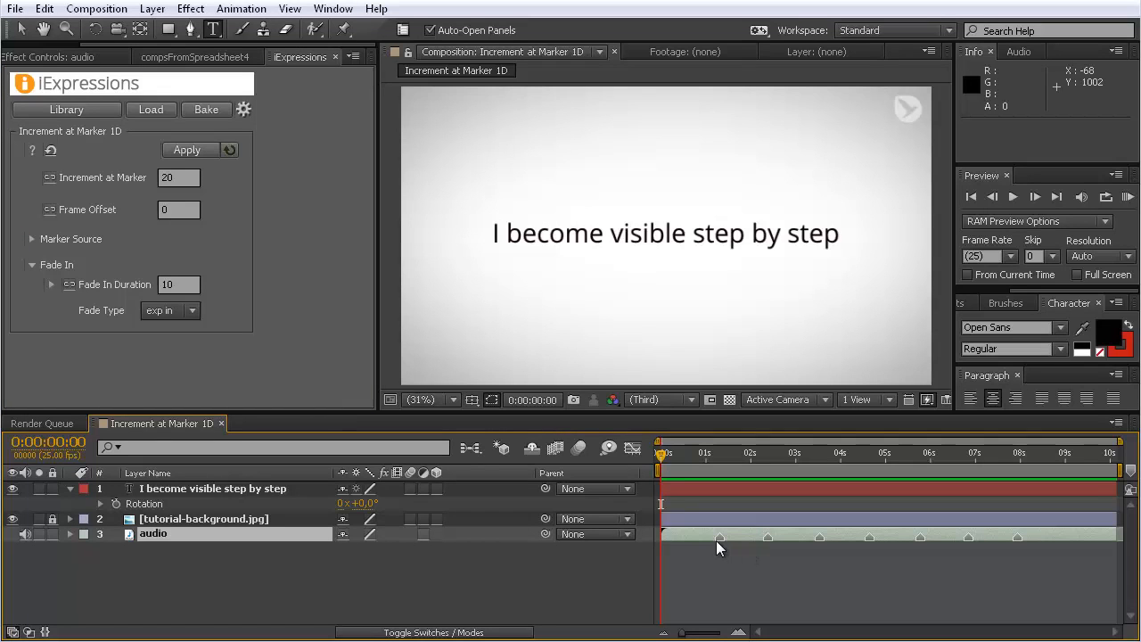
pyautogui.moveTo(1140, 181); pyautogui.dragTo(665, 162)
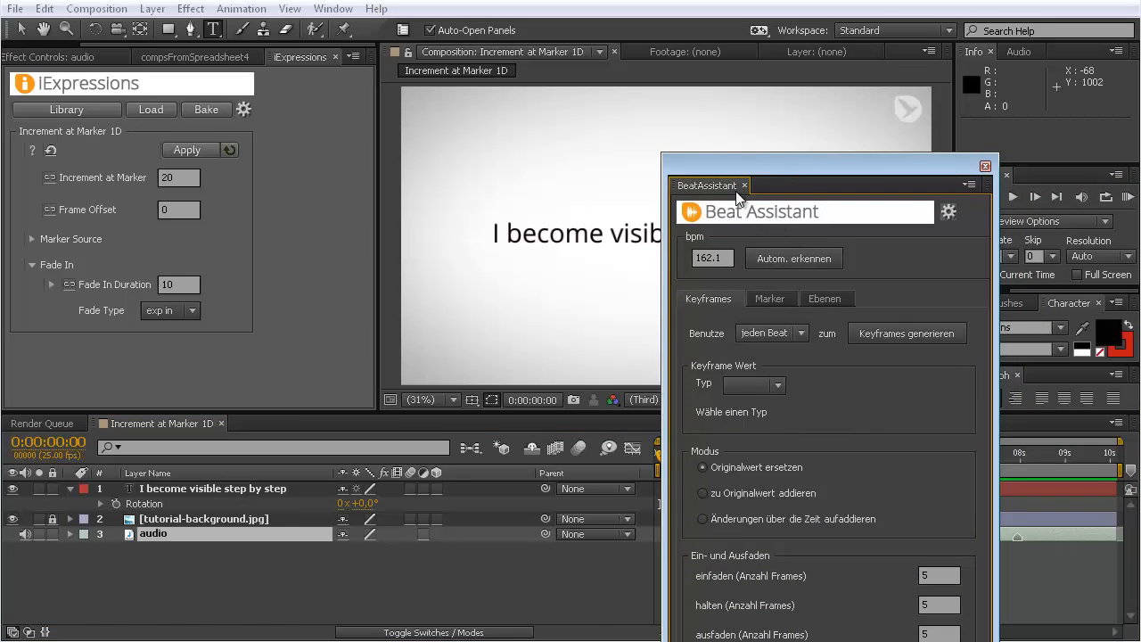
pyautogui.moveTo(744, 166); pyautogui.dragTo(1140, 169)
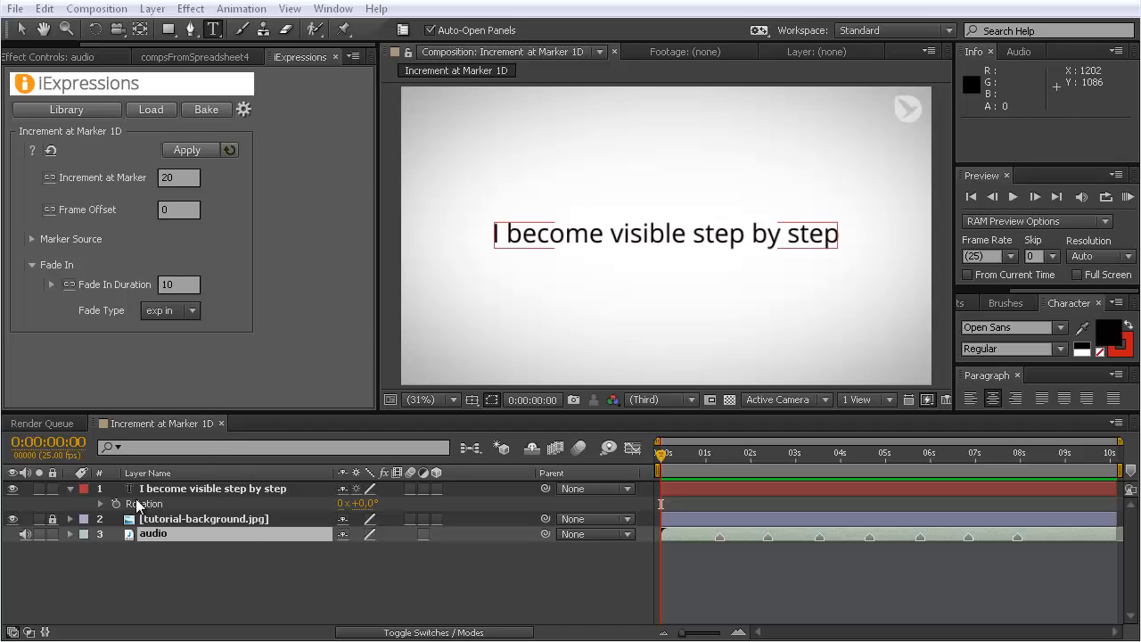
# Step: Select the text layer's Rotation property and set the iExpression's marker source to "other layer"
pyautogui.click(174, 489)
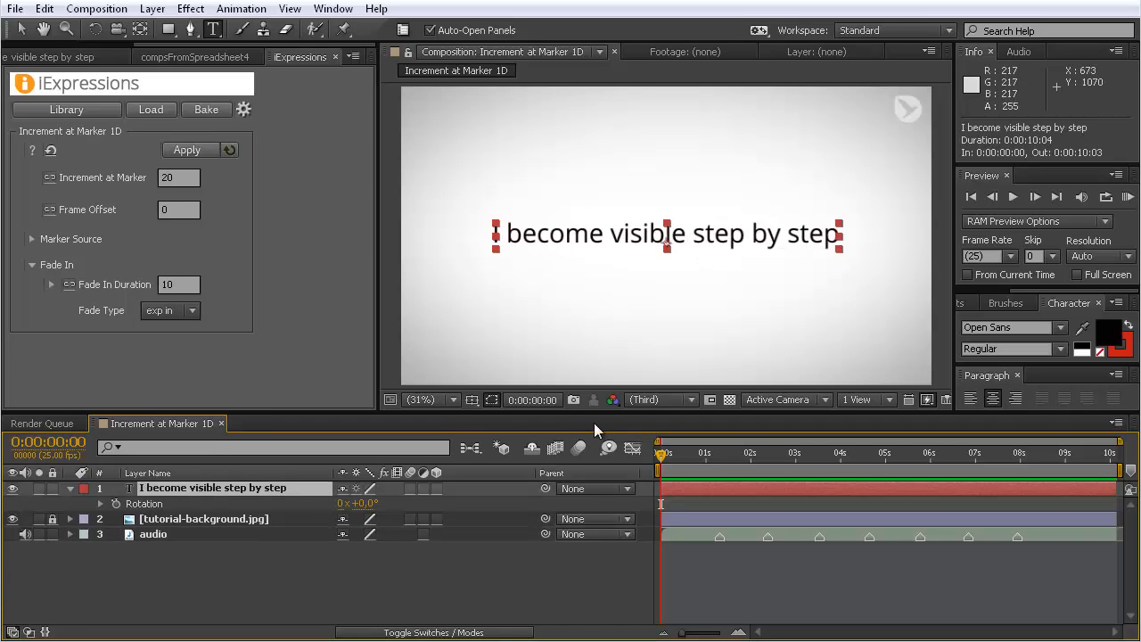
pyautogui.click(142, 505)
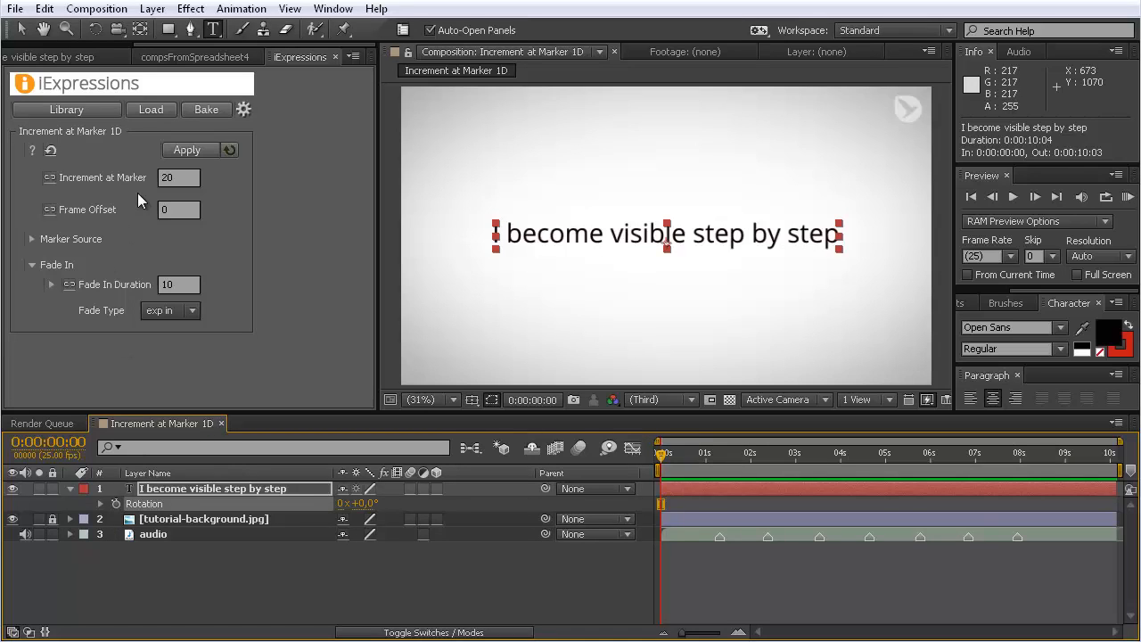
pyautogui.click(177, 176)
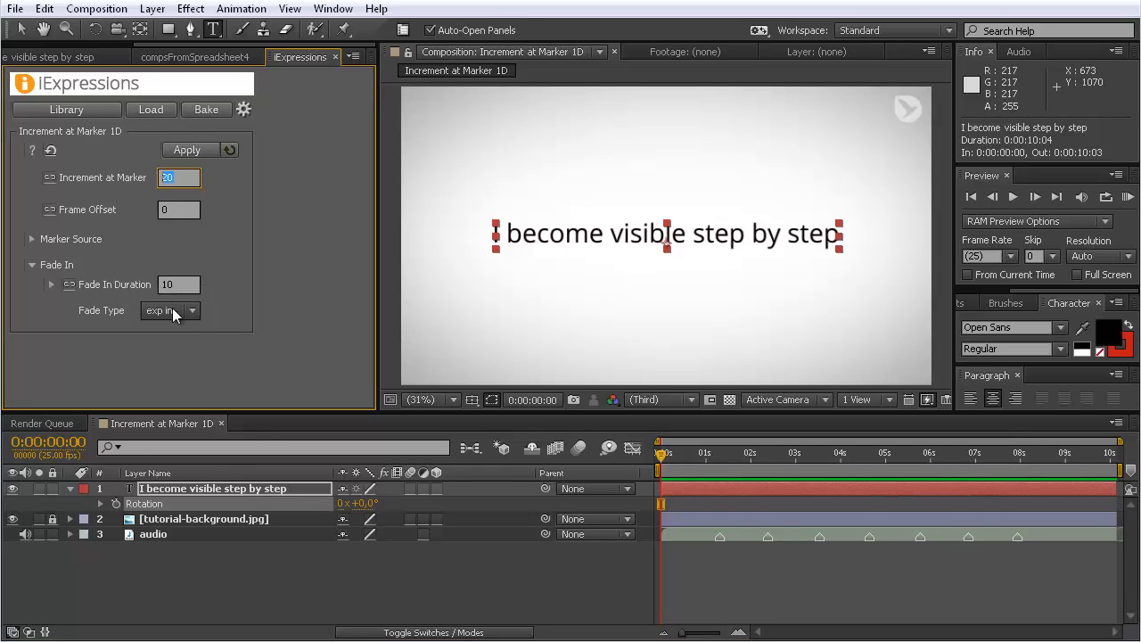
pyautogui.click(32, 238)
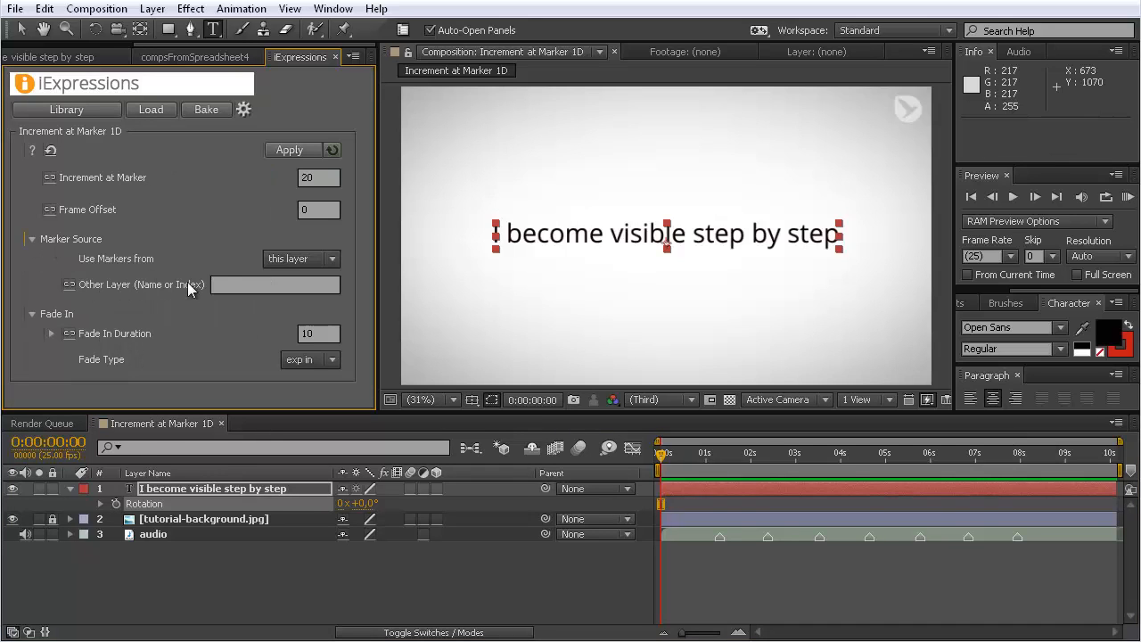
pyautogui.click(332, 258)
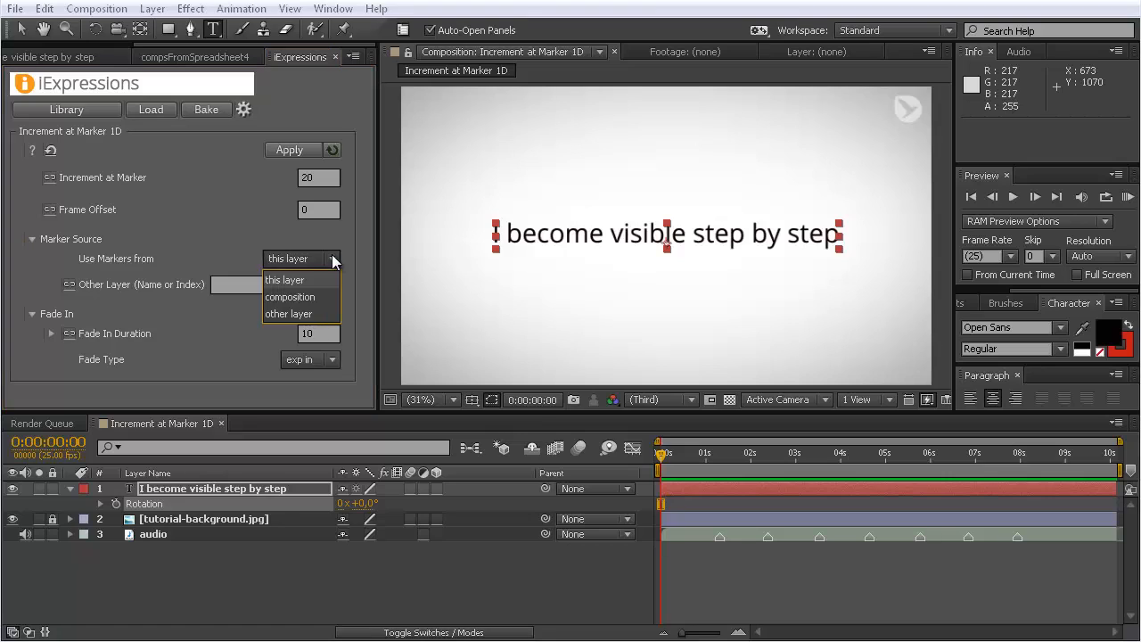
pyautogui.click(300, 314)
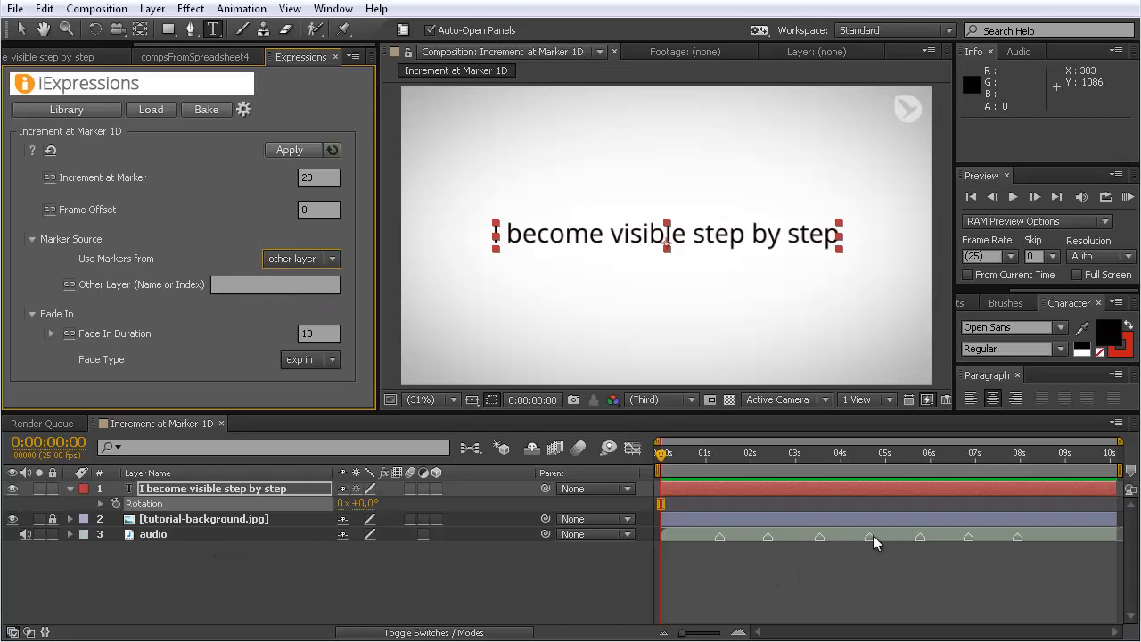
# Step: Enter "audio" as the other layer's name and apply the iExpression to the text layer's Rotation property
pyautogui.click(248, 286)
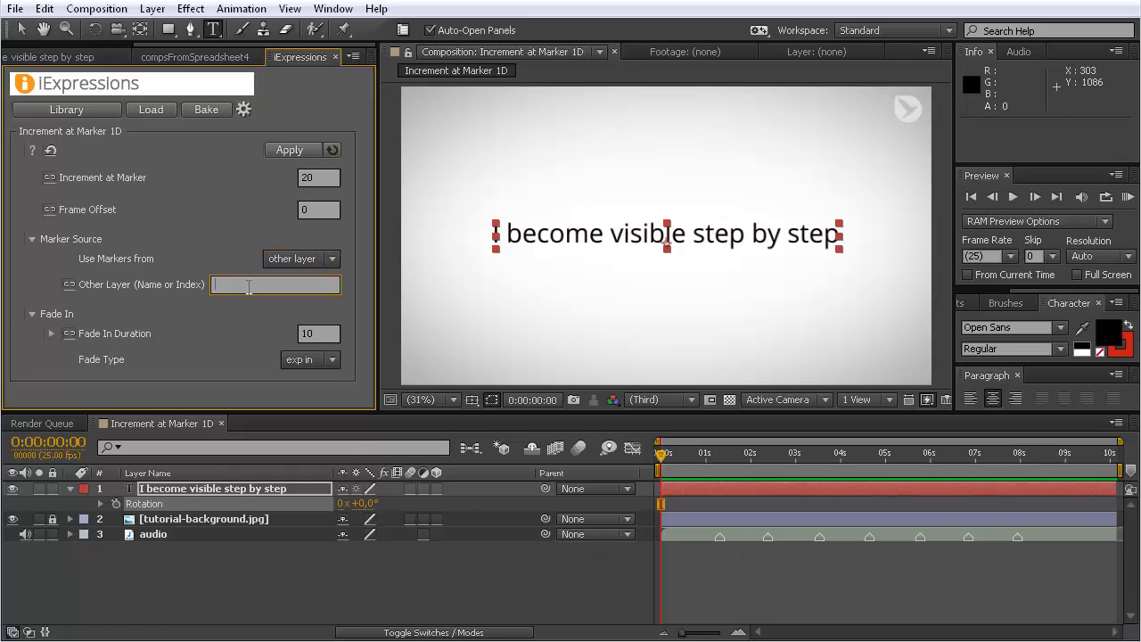
pyautogui.write('audio')
pyautogui.click(148, 505)
pyautogui.click(296, 150)
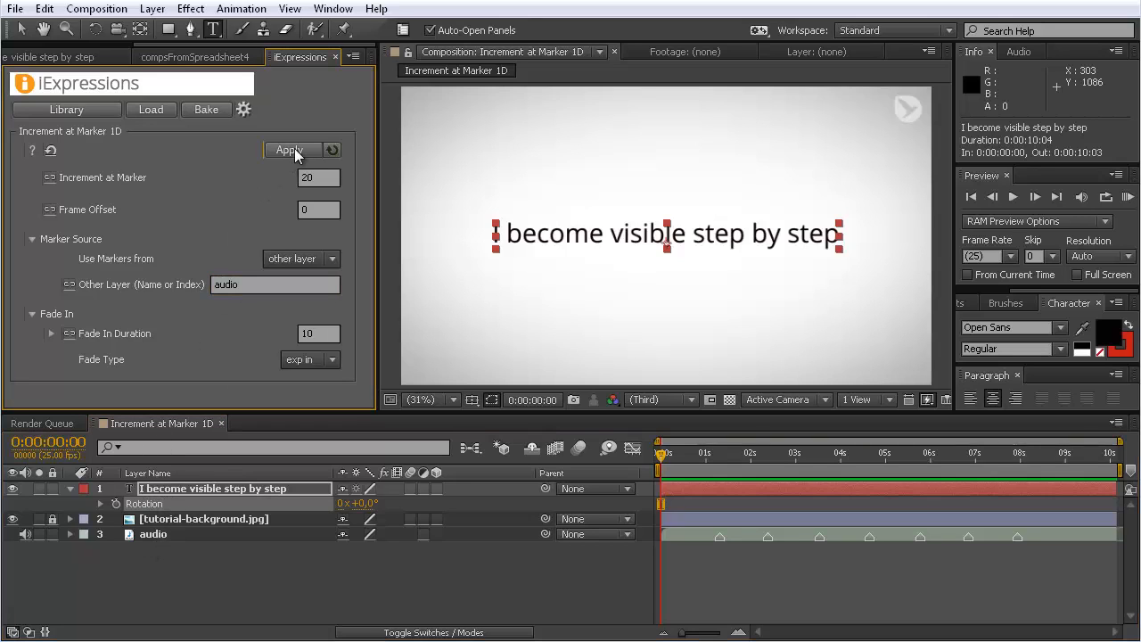
# Step: Play a RAM preview of the rotation animation and scrub from the start to the third audio marker to check it
pyautogui.click(1127, 198)
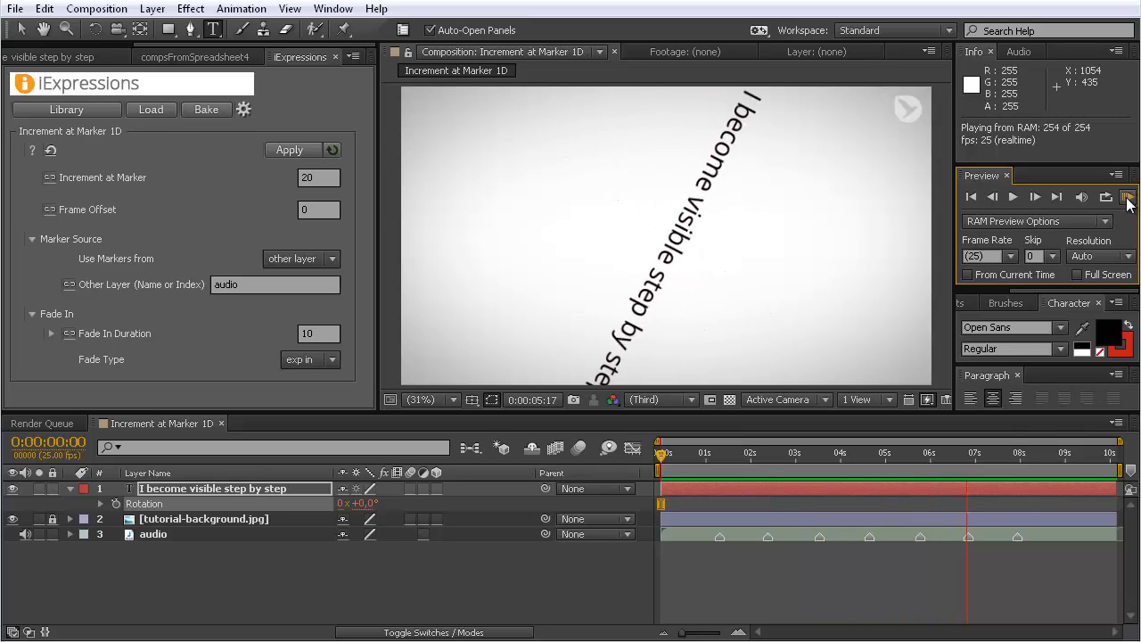
pyautogui.click(1127, 200)
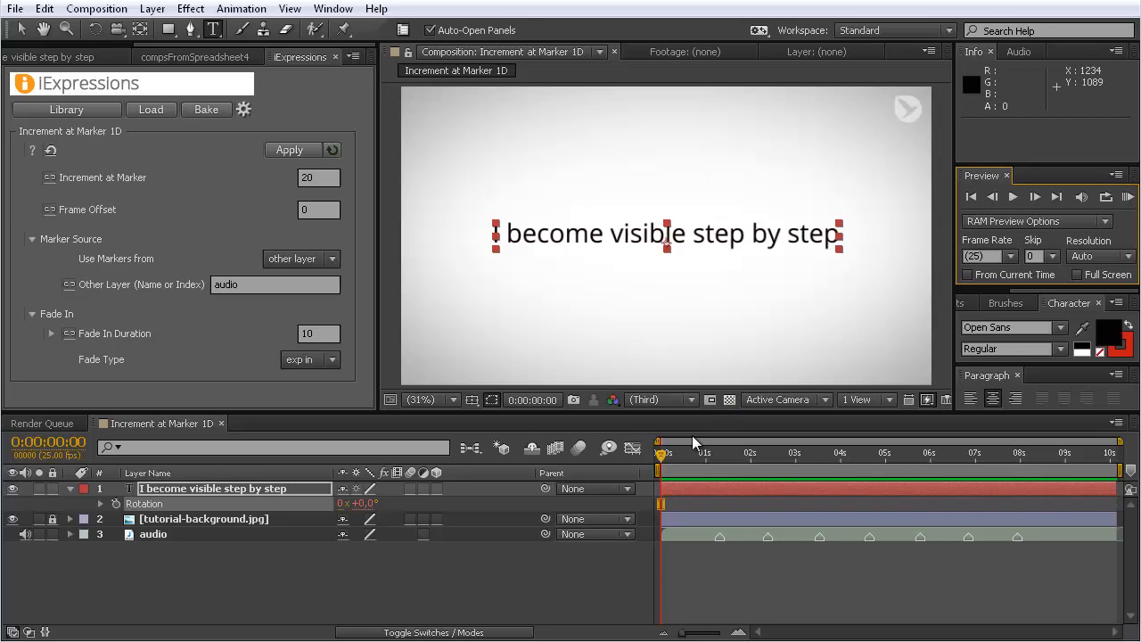
pyautogui.moveTo(664, 454); pyautogui.dragTo(823, 462)
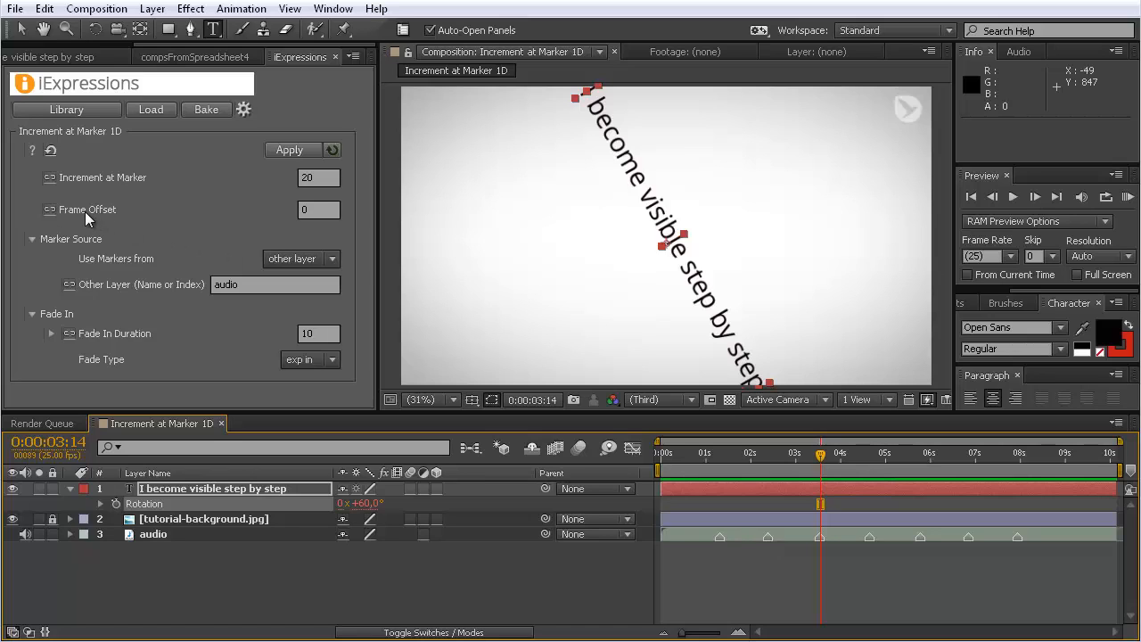
# Step: Set the iExpression's Frame Offset to -3 and reapply it to the text layer's Rotation property
pyautogui.click(314, 211)
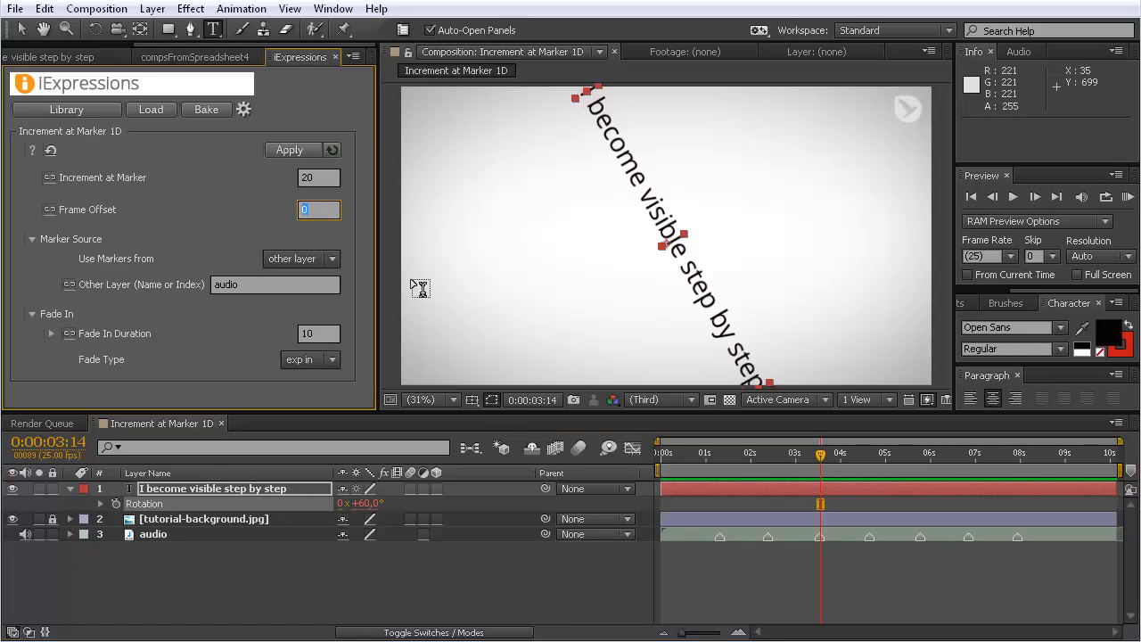
pyautogui.write('-3')
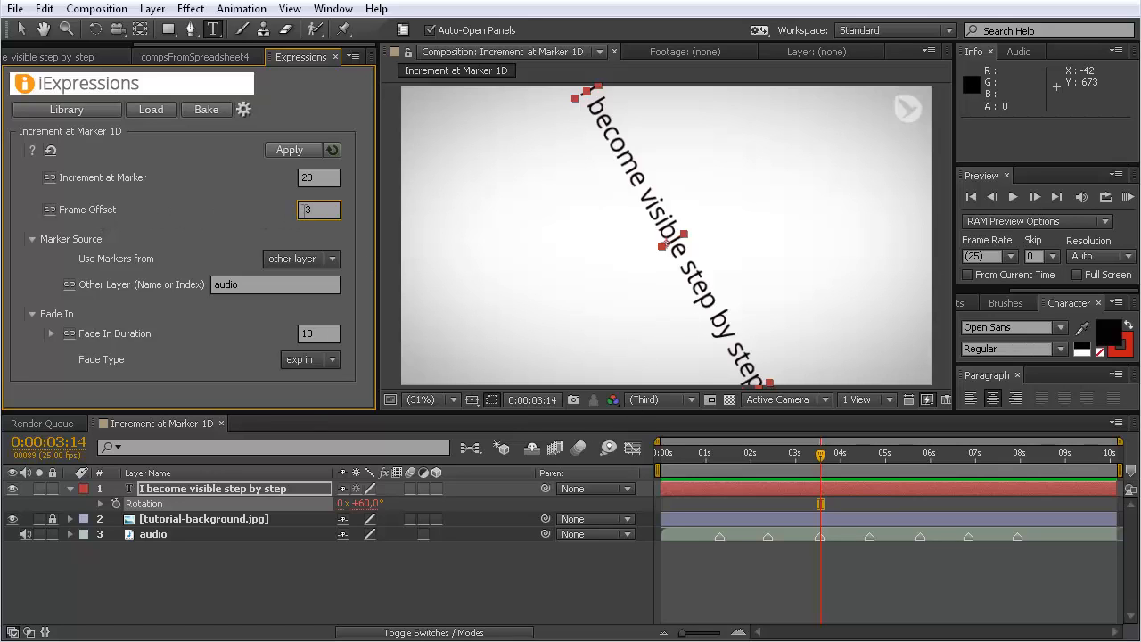
pyautogui.click(145, 505)
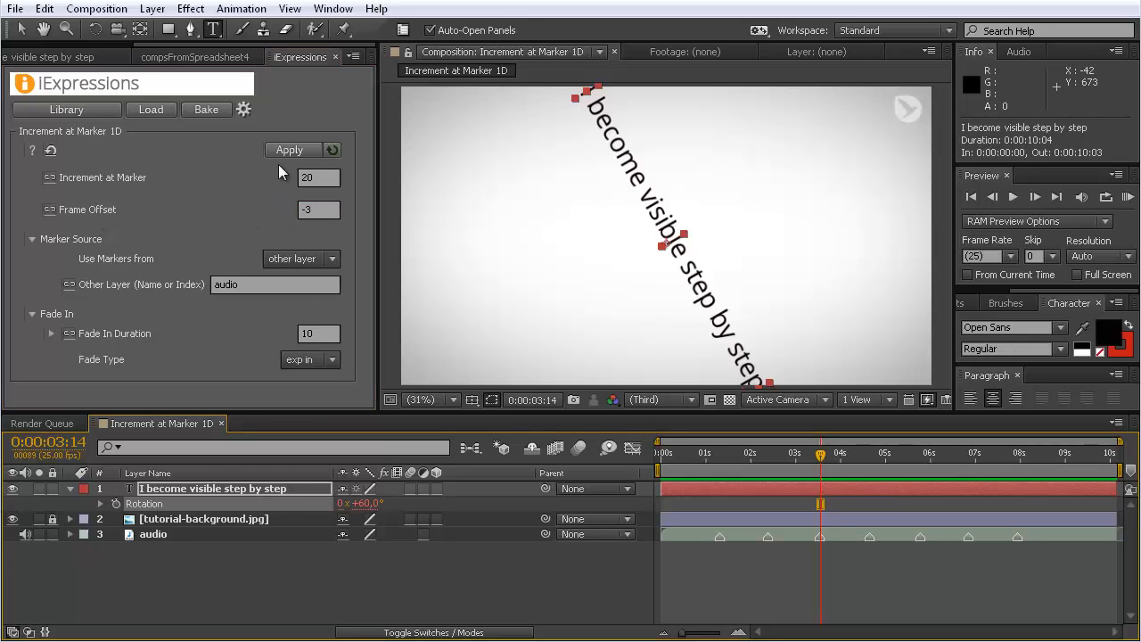
pyautogui.click(289, 149)
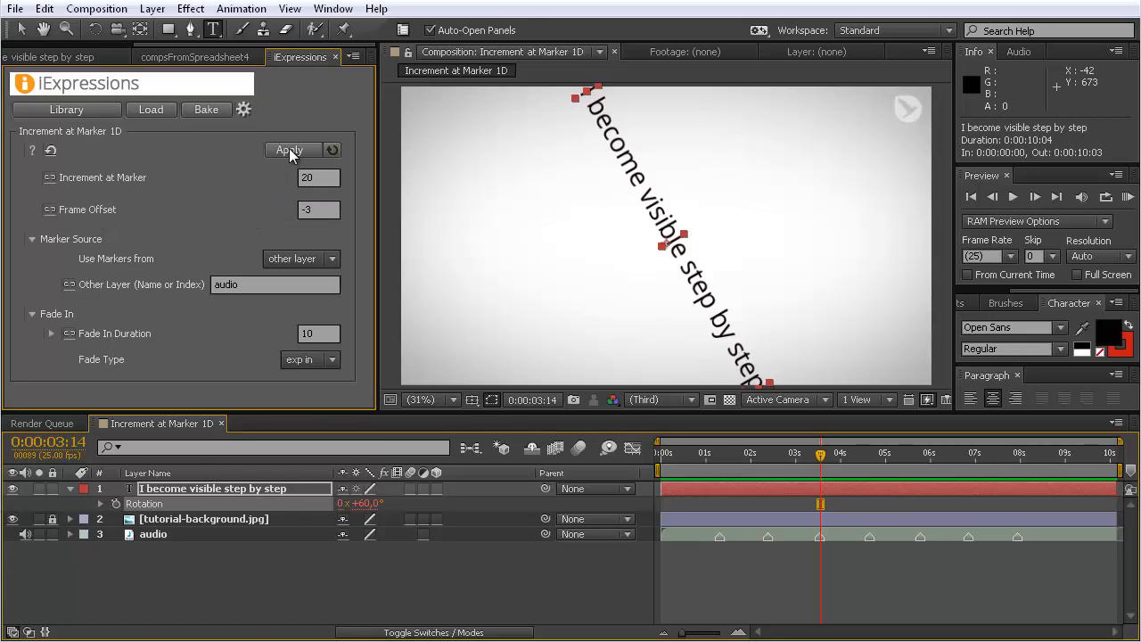
# Step: Play a RAM preview of the offset rotation and scrub back to just after the first audio marker
pyautogui.click(1128, 197)
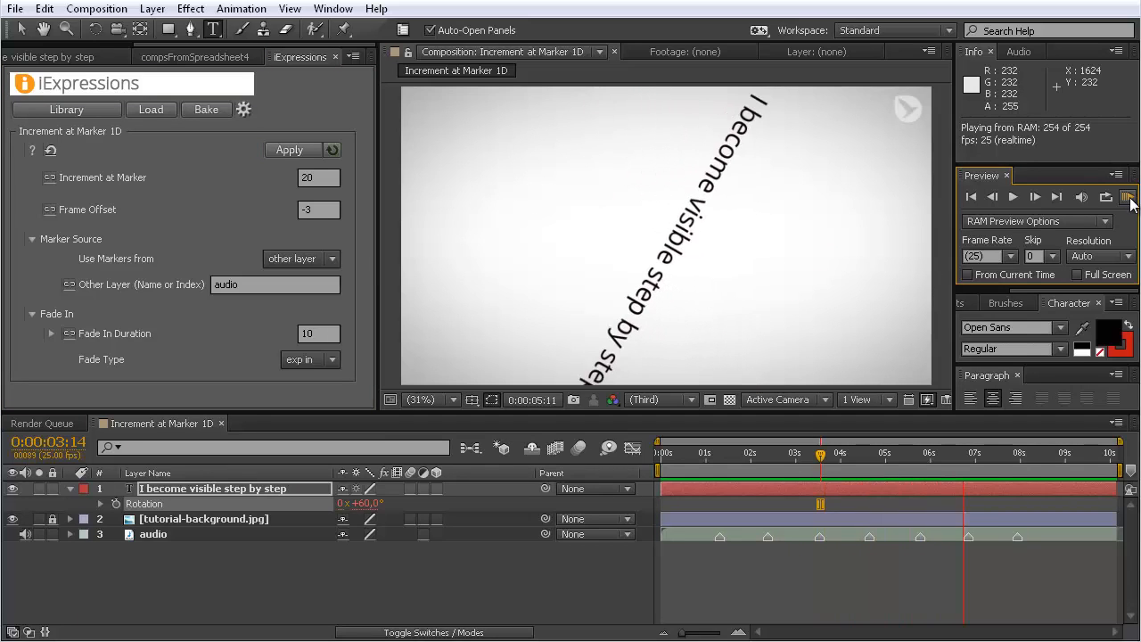
pyautogui.click(1130, 203)
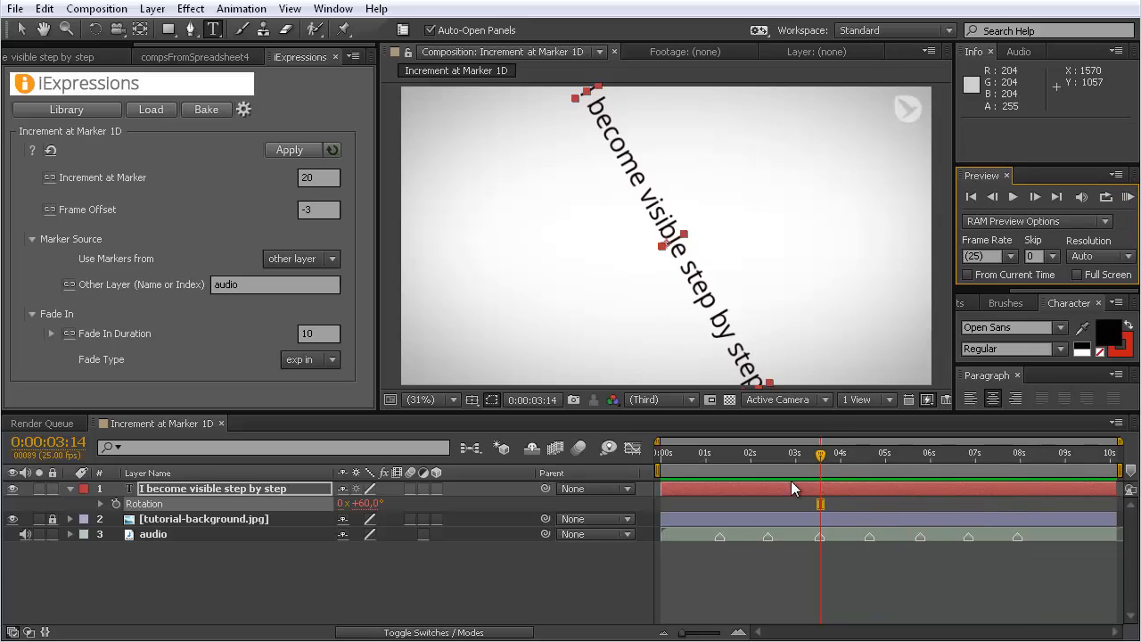
pyautogui.moveTo(827, 456); pyautogui.dragTo(736, 459)
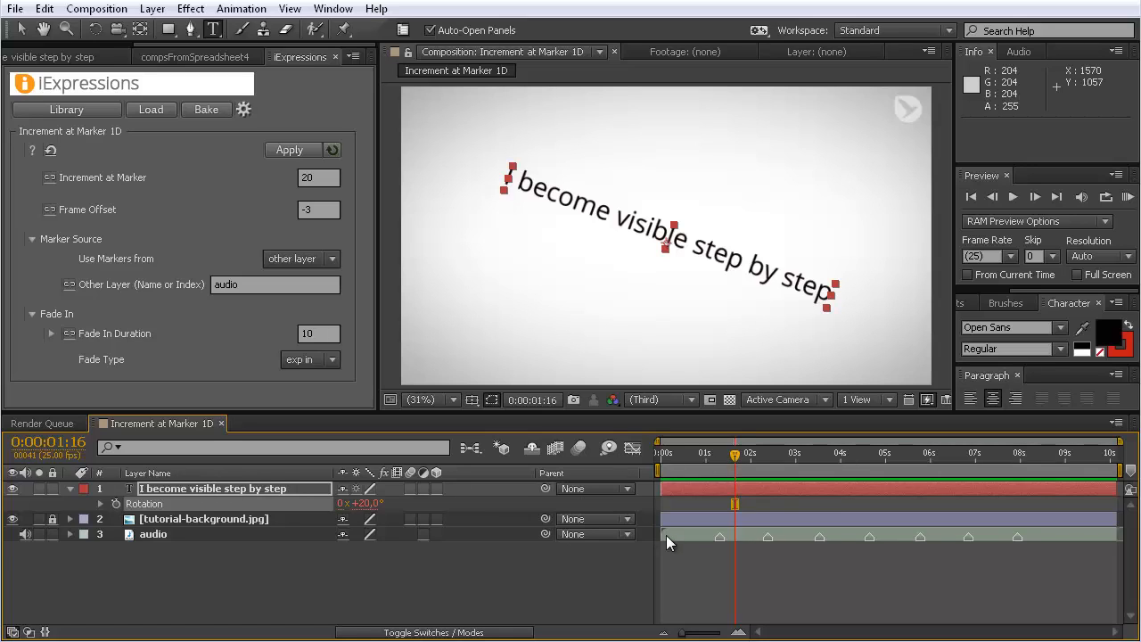
# Step: Load the Increment at Marker 2D iExpression from the library's Movement Modifier > Marker group
pyautogui.click(85, 105)
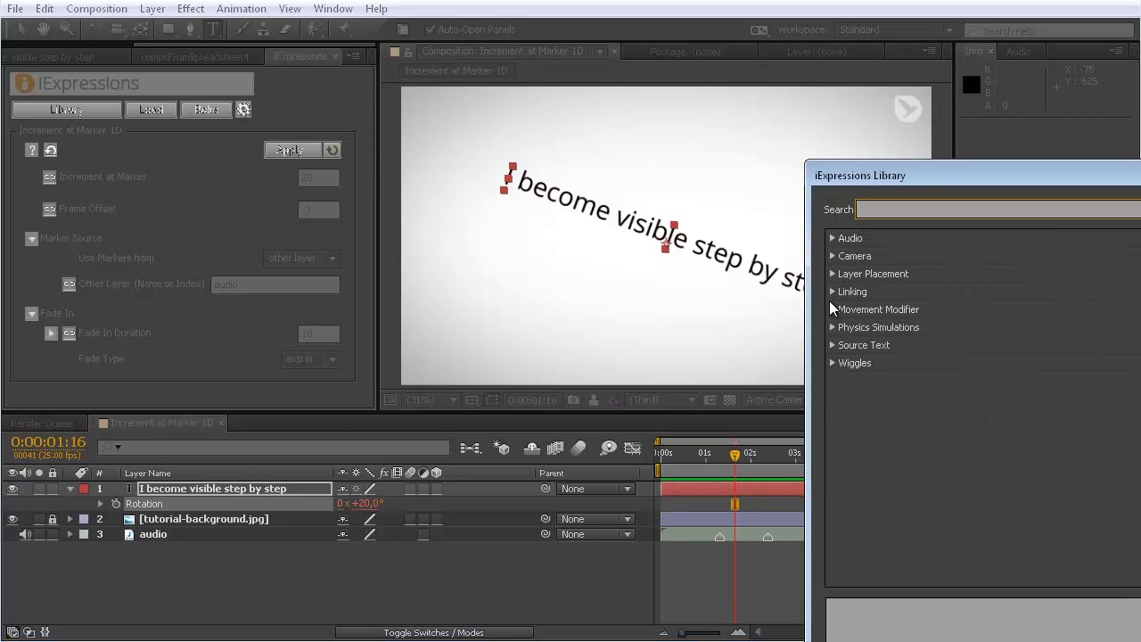
pyautogui.click(830, 308)
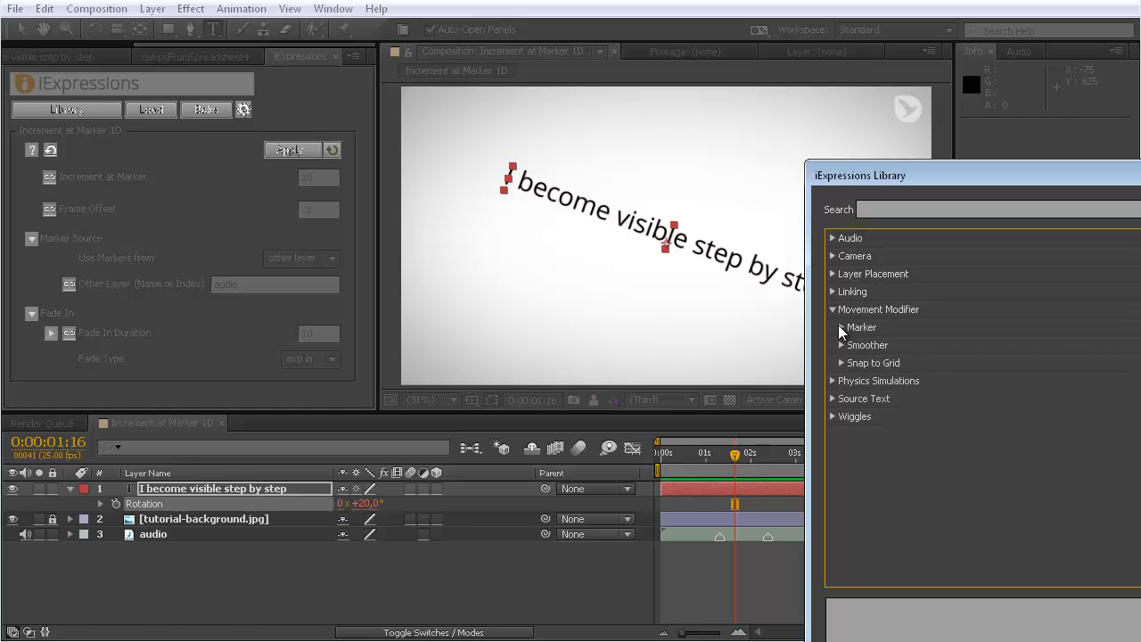
pyautogui.click(840, 326)
pyautogui.click(883, 417)
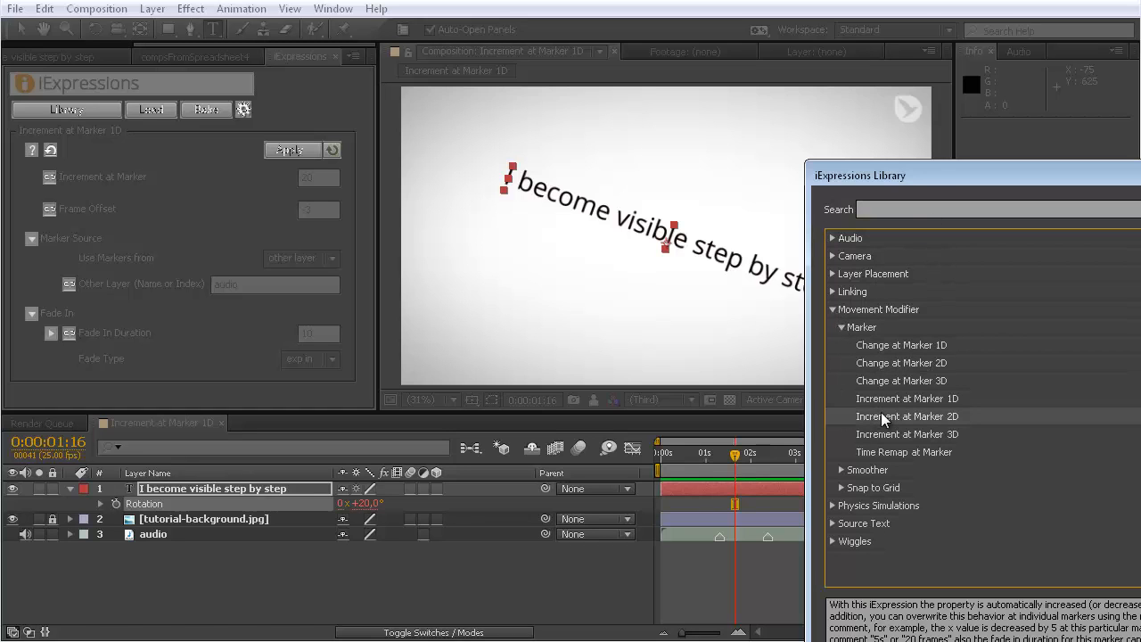
pyautogui.moveTo(912, 189); pyautogui.dragTo(646, 48)
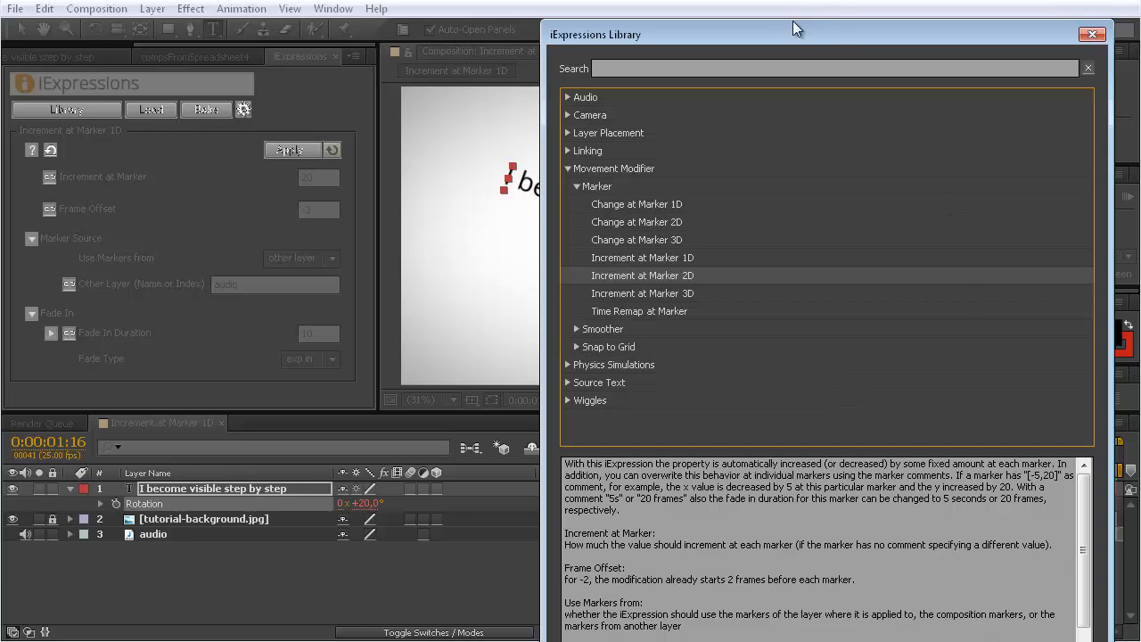
pyautogui.moveTo(796, 34)
pyautogui.mouseDown()
pyautogui.moveTo(792, 150)
pyautogui.moveTo(787, 52)
pyautogui.mouseUp()
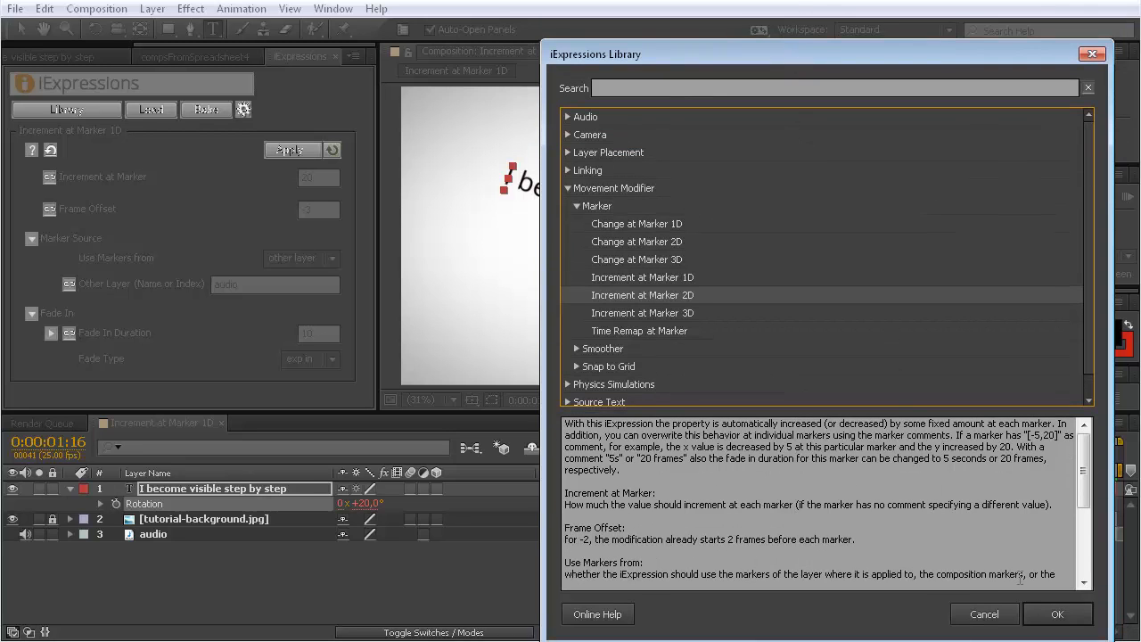
pyautogui.click(1056, 615)
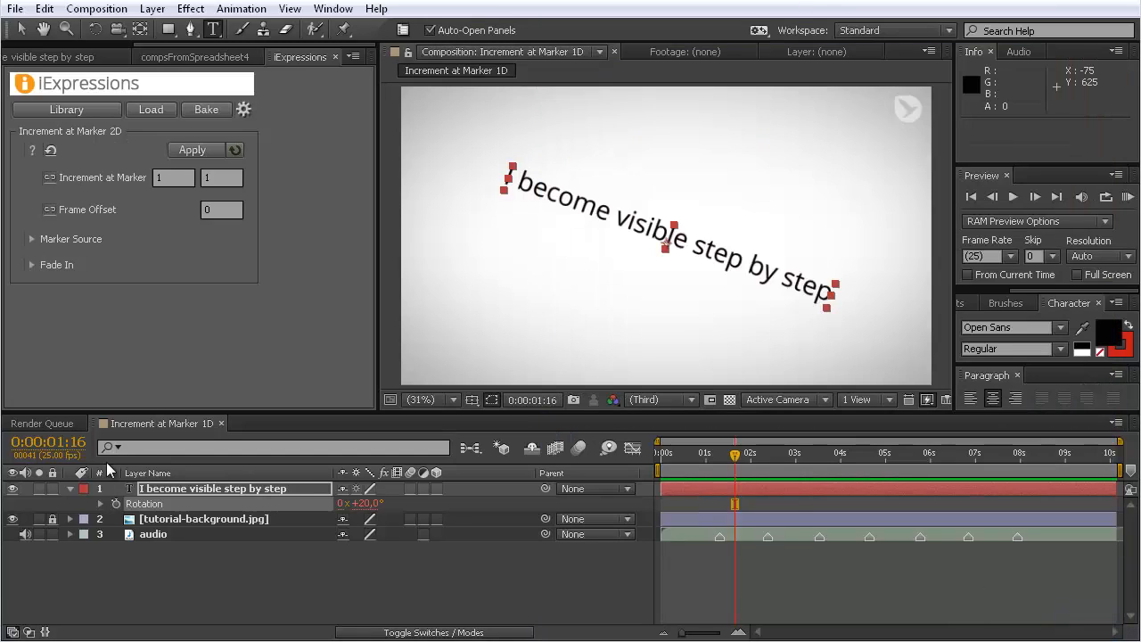
# Step: Show the text layer's Scale property and set both Increment at Marker values to 20
pyautogui.click(177, 489)
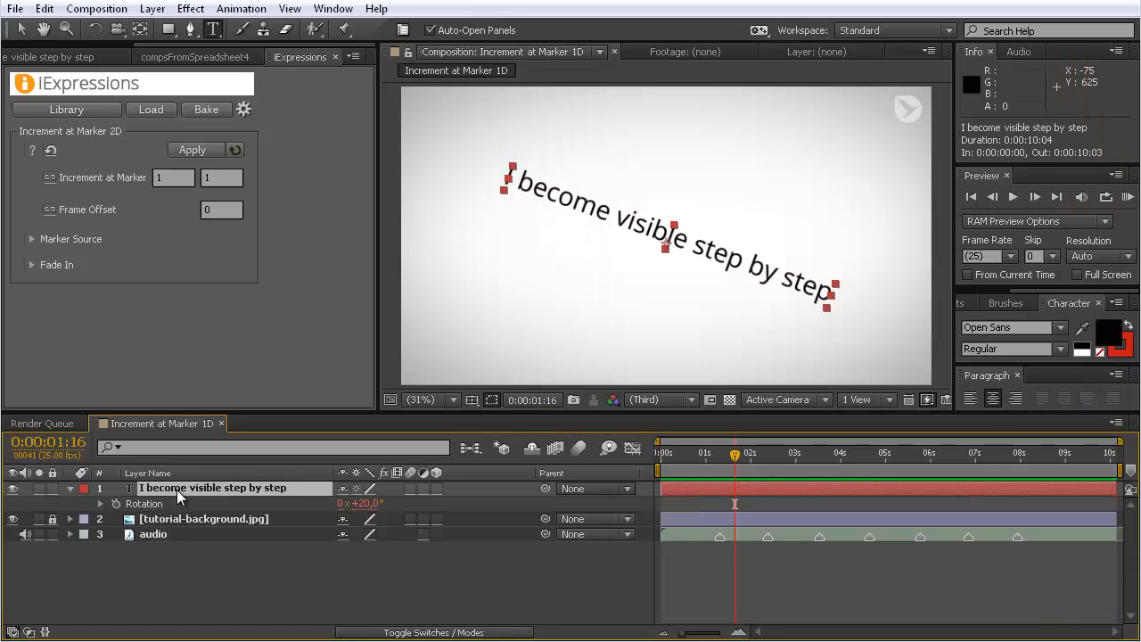
pyautogui.press('s')
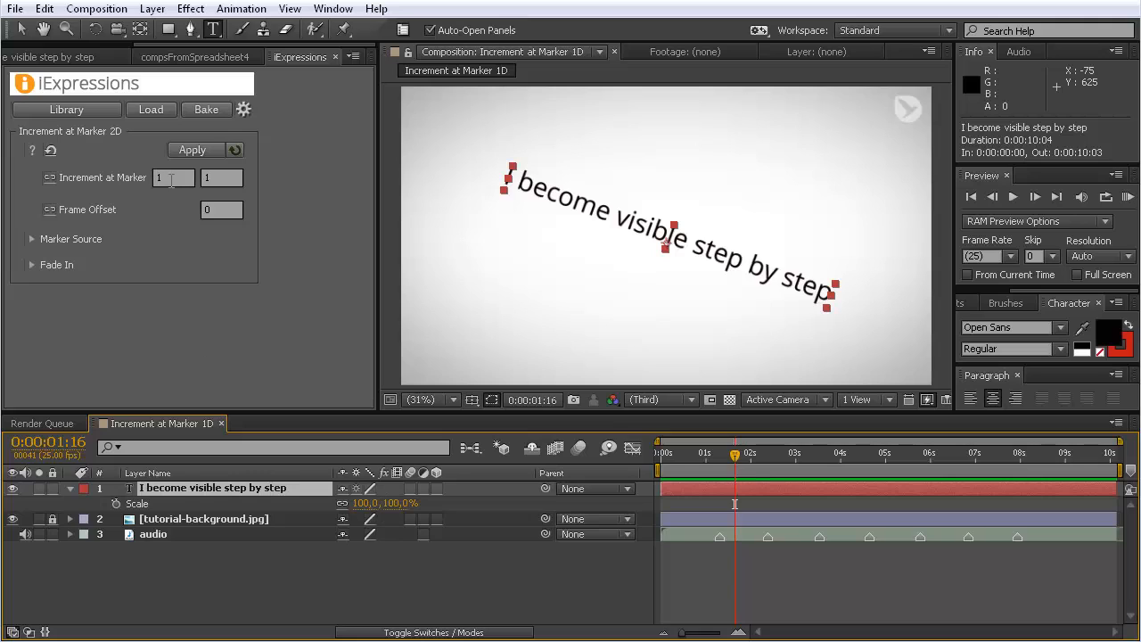
pyautogui.click(166, 178)
pyautogui.write('20')
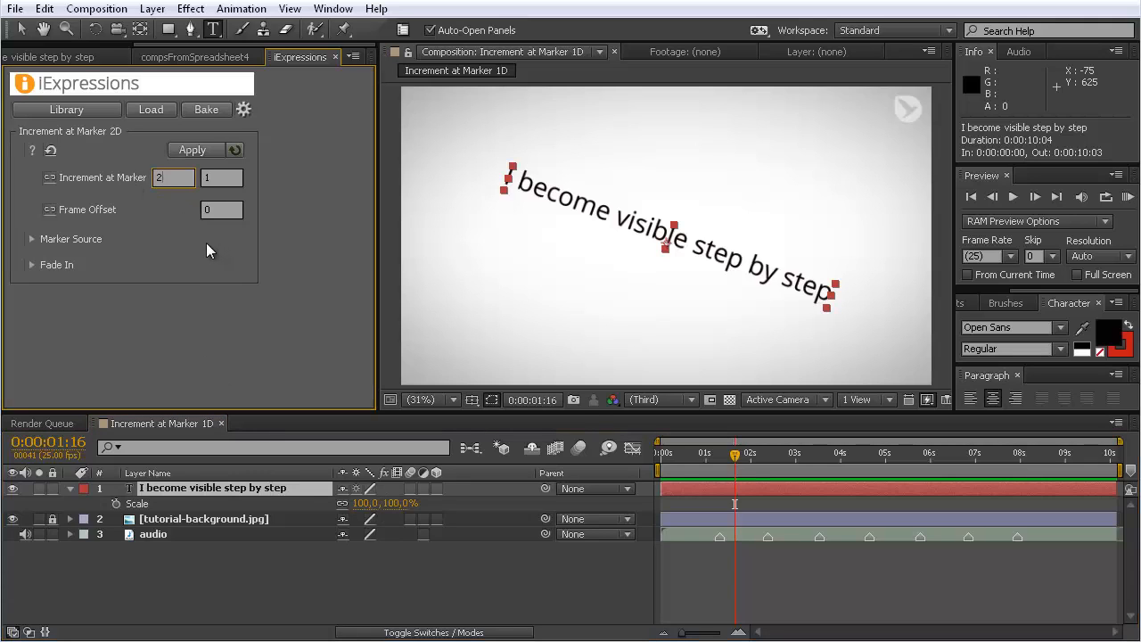
pyautogui.click(215, 178)
pyautogui.write('20')
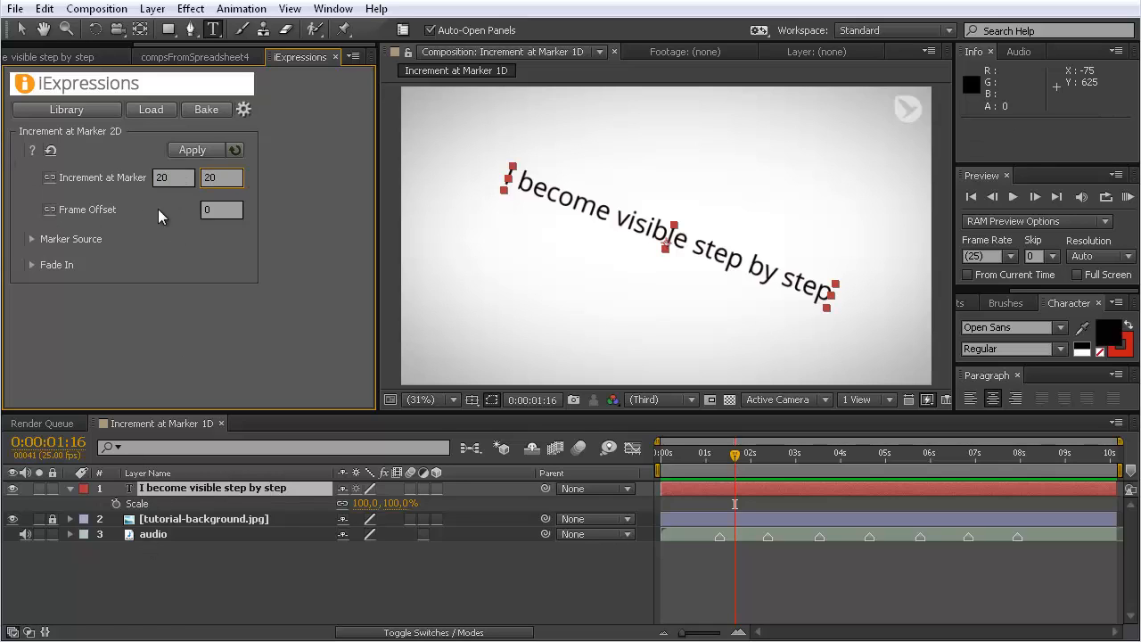
# Step: Set the Frame Offset to -2 and configure the fade-in with a duration of 10 and type "exp in"
pyautogui.press('Tab')
pyautogui.write('-2')
pyautogui.click(31, 265)
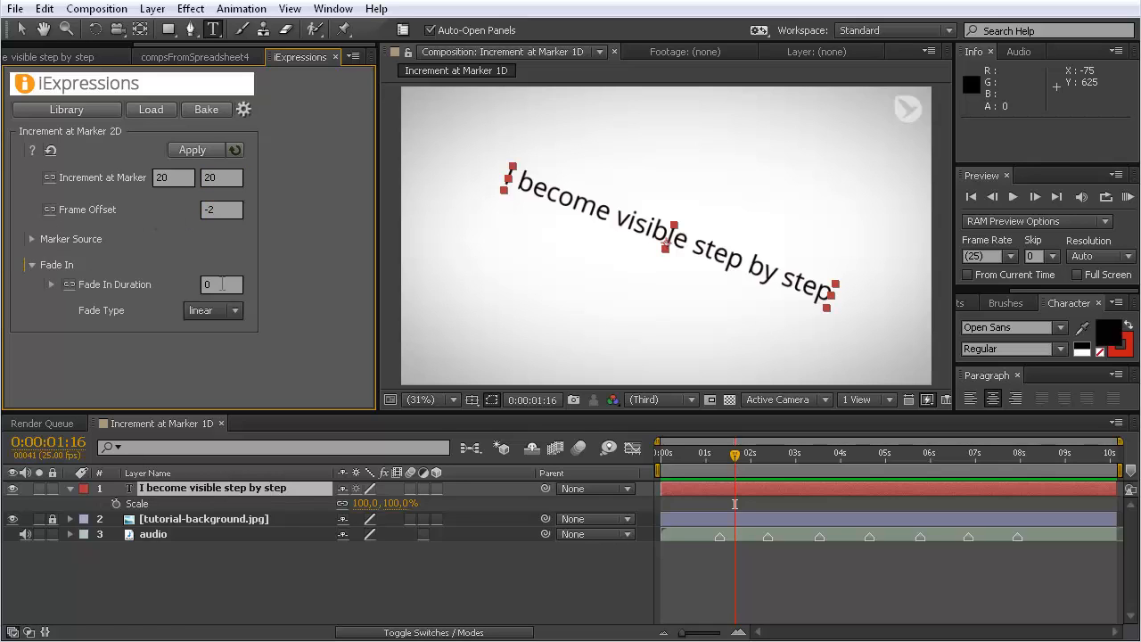
pyautogui.click(222, 283)
pyautogui.write('10')
pyautogui.click(235, 310)
pyautogui.click(209, 349)
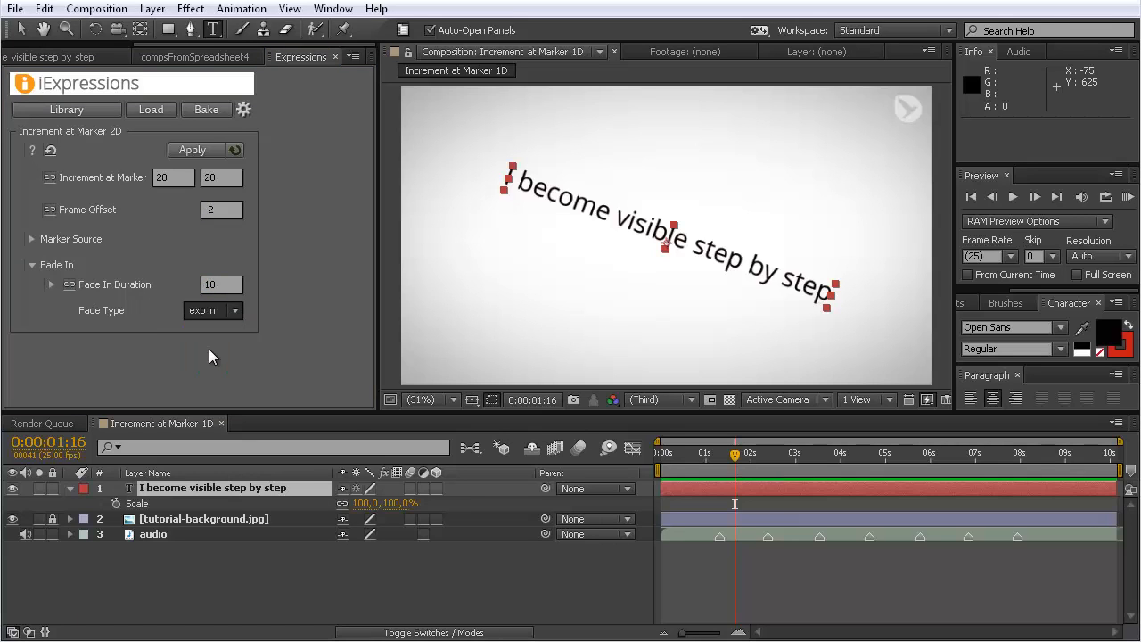
# Step: Set the marker source to the other layer "audio" and apply the iExpression to the text layer's Scale property
pyautogui.click(32, 239)
pyautogui.click(332, 259)
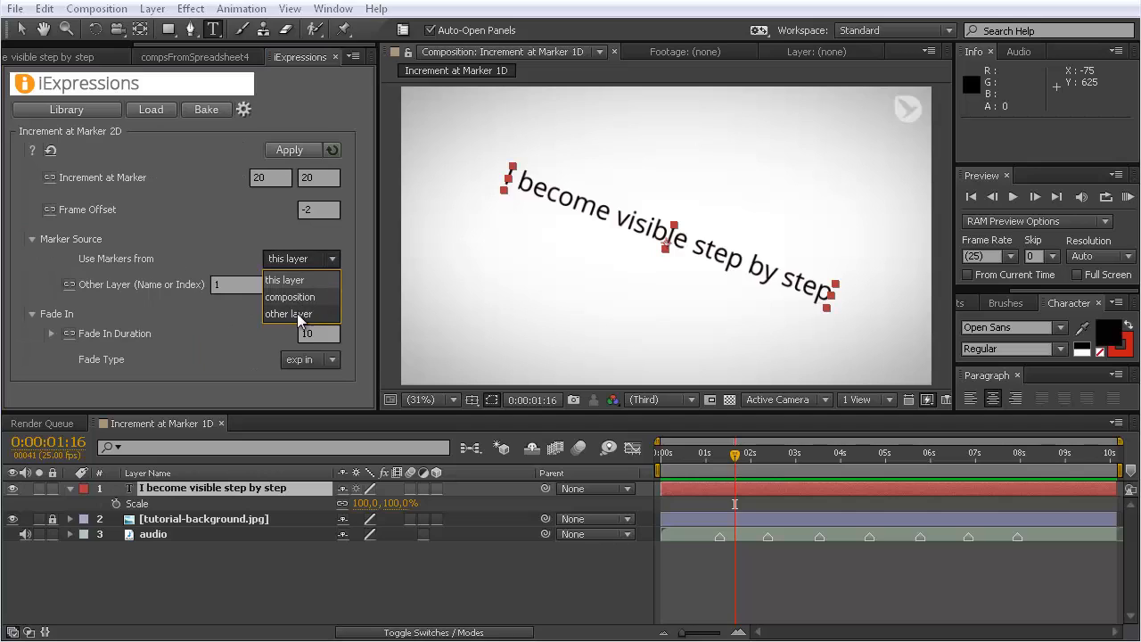
pyautogui.click(301, 313)
pyautogui.click(268, 284)
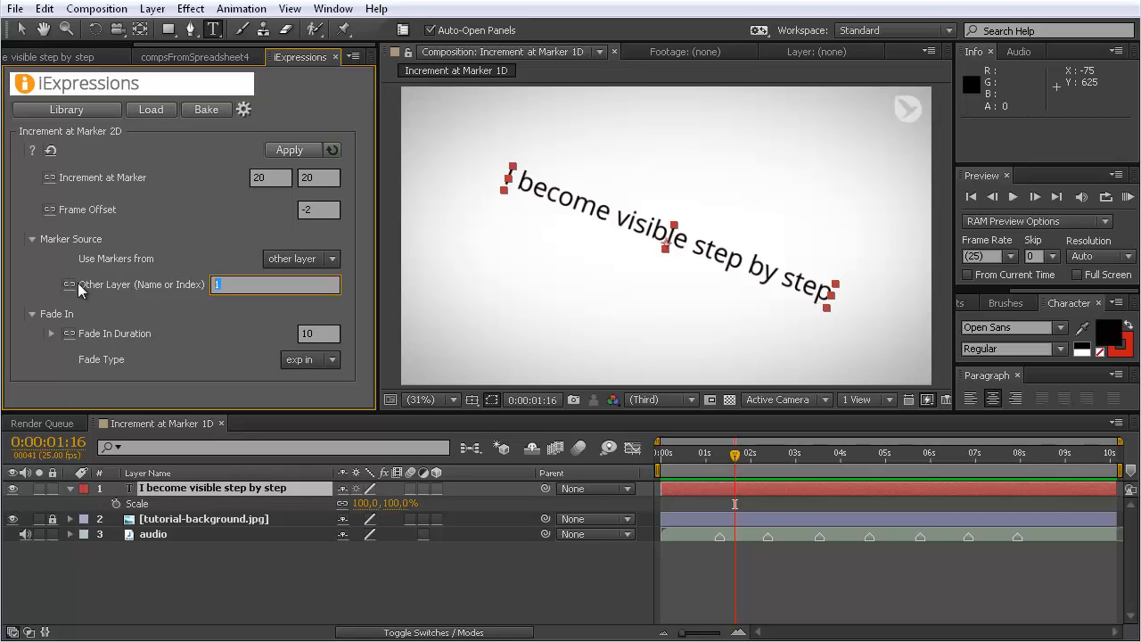
pyautogui.write('audio')
pyautogui.click(129, 506)
pyautogui.click(301, 145)
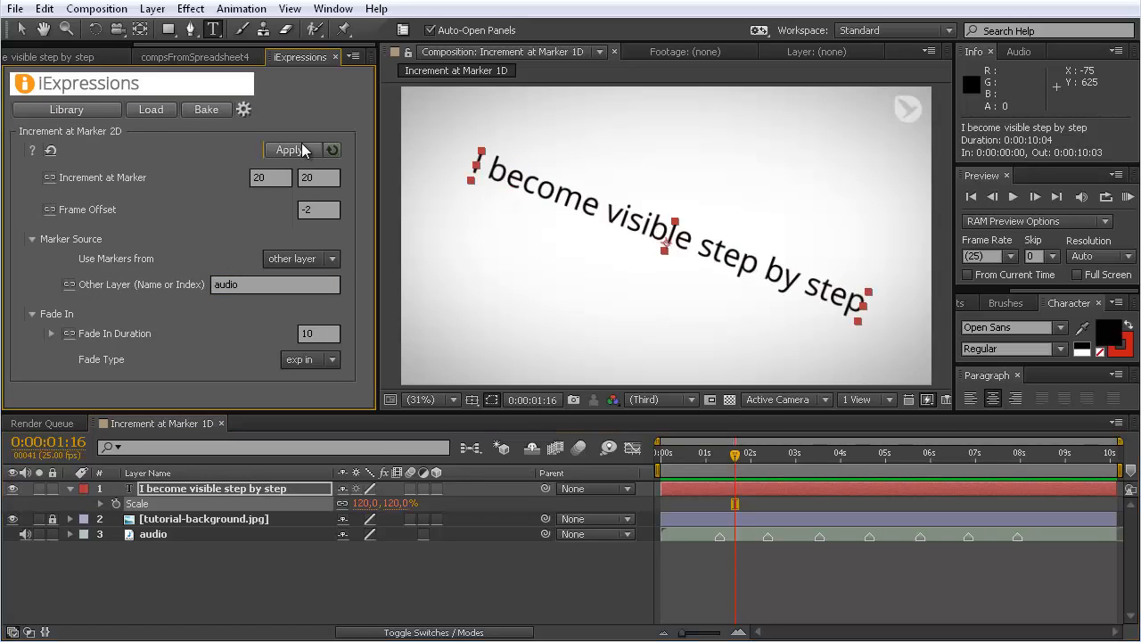
# Step: Scrub through the timeline and play a RAM preview of the scale animation, returning the current time to the start
pyautogui.moveTo(731, 461); pyautogui.dragTo(903, 457)
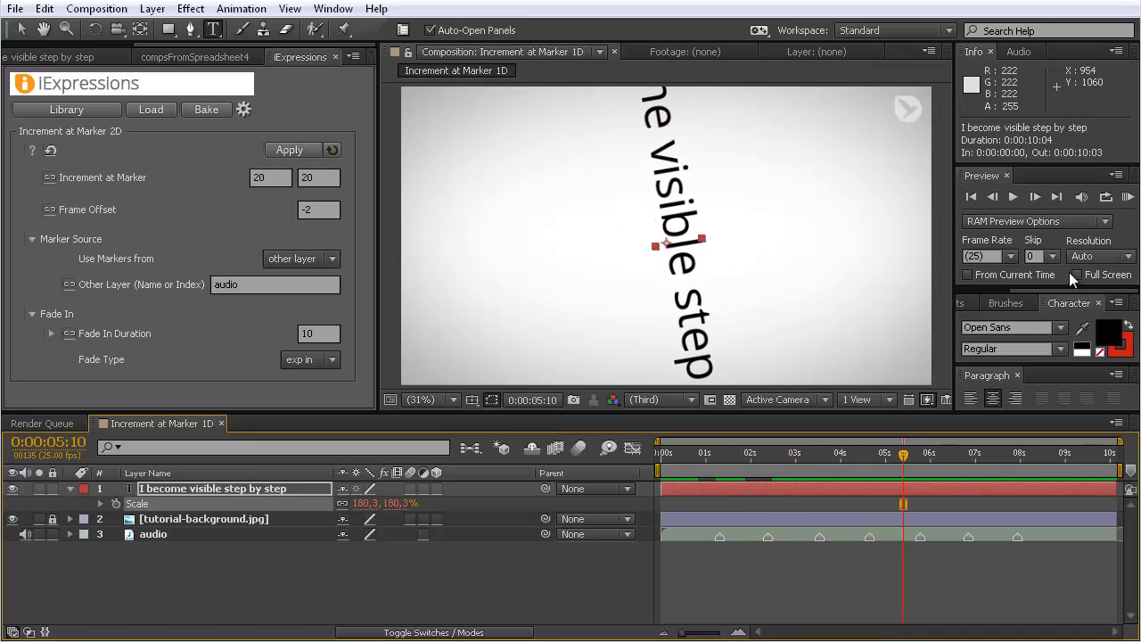
pyautogui.click(1128, 196)
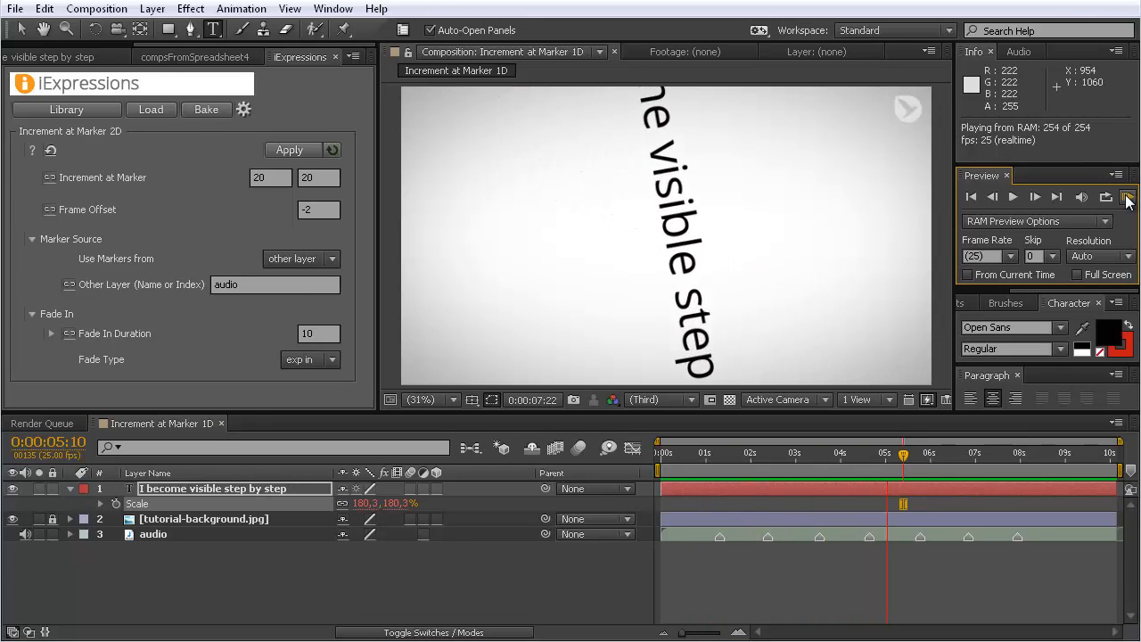
pyautogui.click(1128, 201)
pyautogui.moveTo(732, 446); pyautogui.dragTo(642, 455)
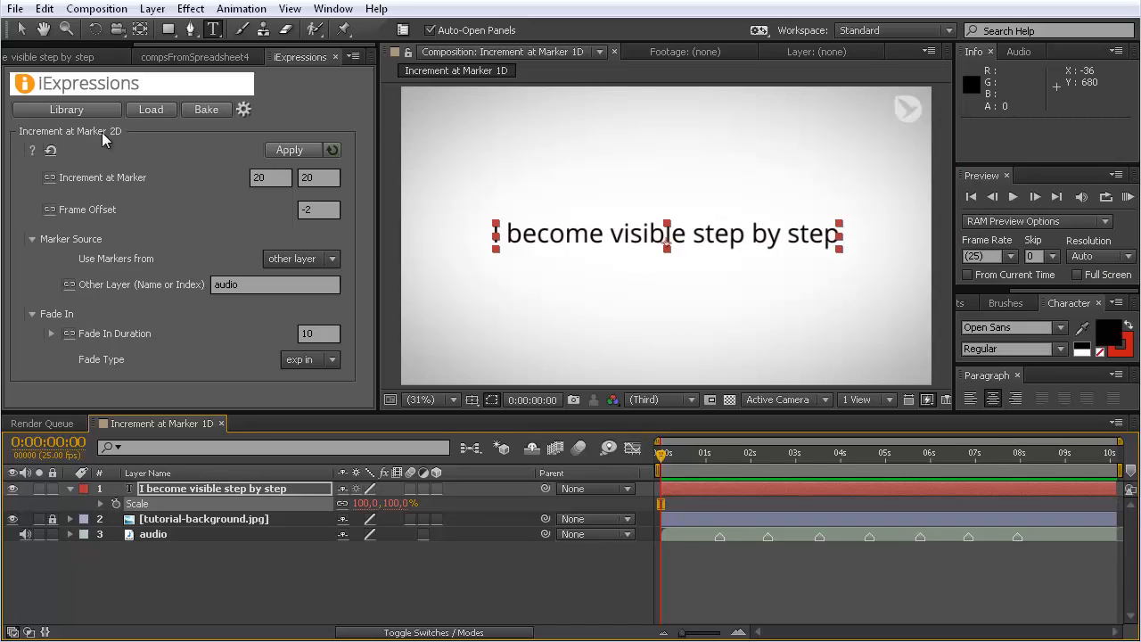
# Step: Load the Change at Marker 2D iExpression from the library's Movement Modifier > Marker group
pyautogui.click(85, 109)
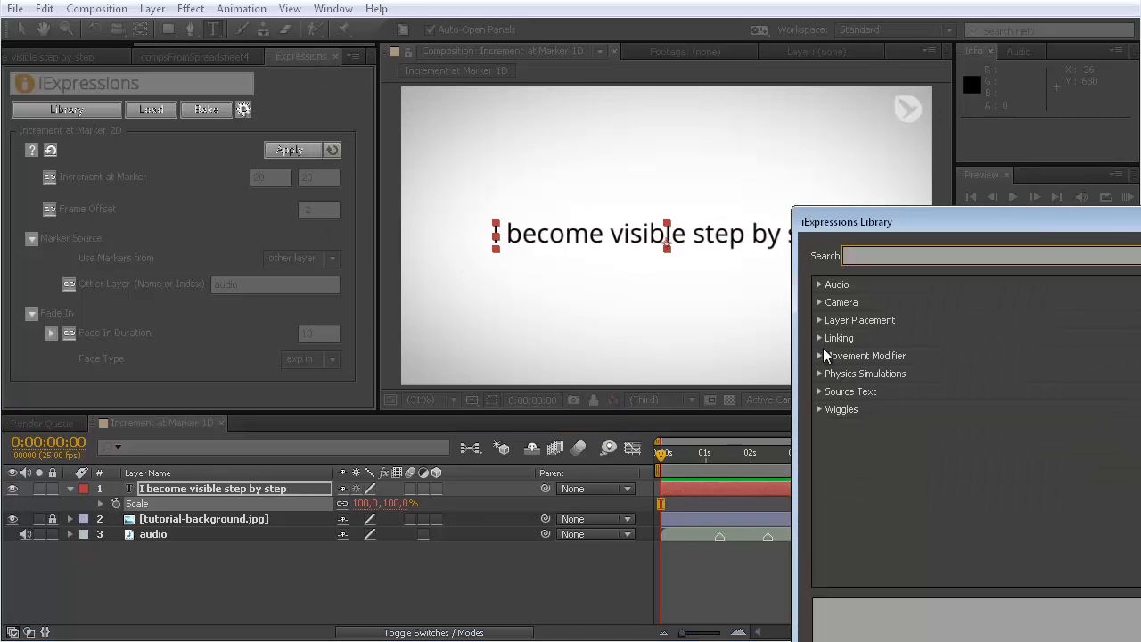
pyautogui.click(818, 354)
pyautogui.moveTo(884, 219); pyautogui.dragTo(752, 140)
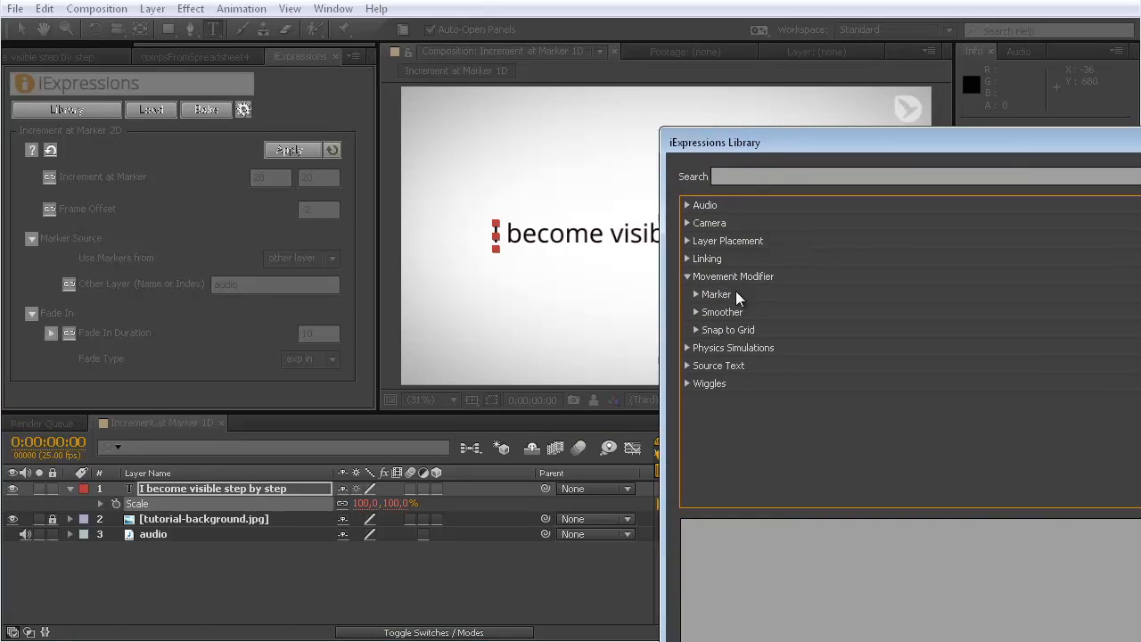
pyautogui.click(696, 295)
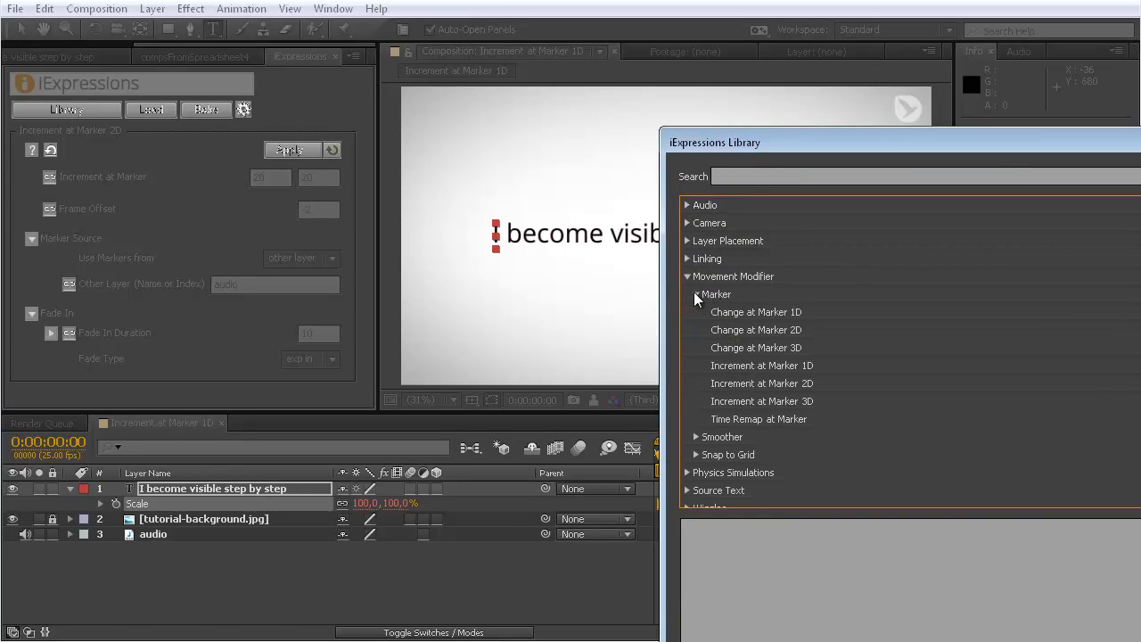
pyautogui.click(775, 330)
pyautogui.moveTo(794, 150); pyautogui.dragTo(662, 52)
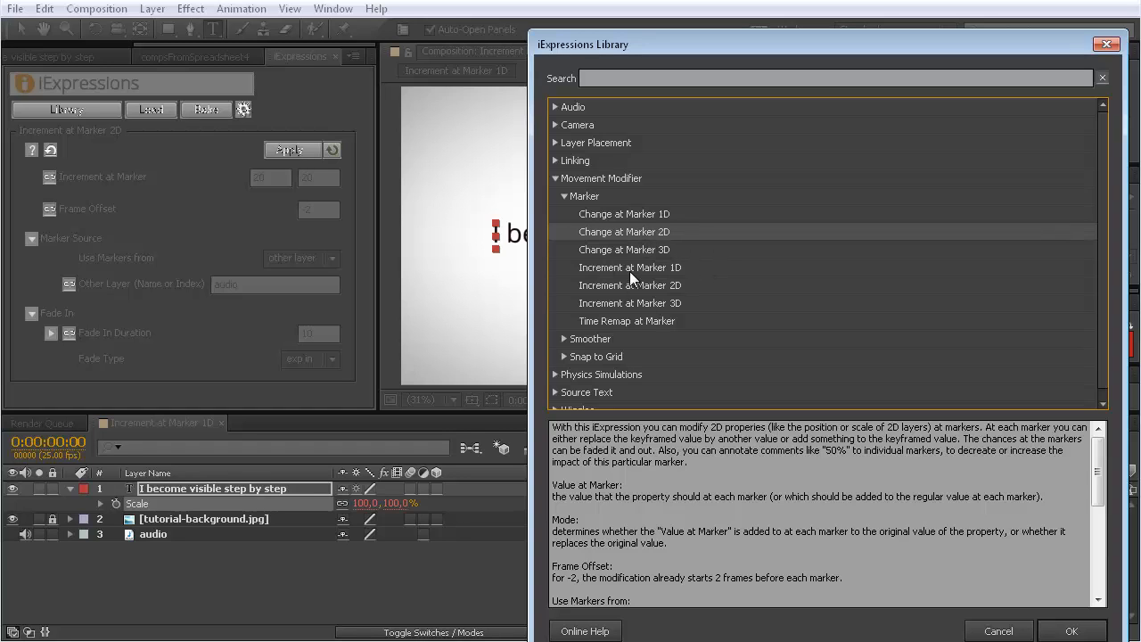
pyautogui.click(1071, 630)
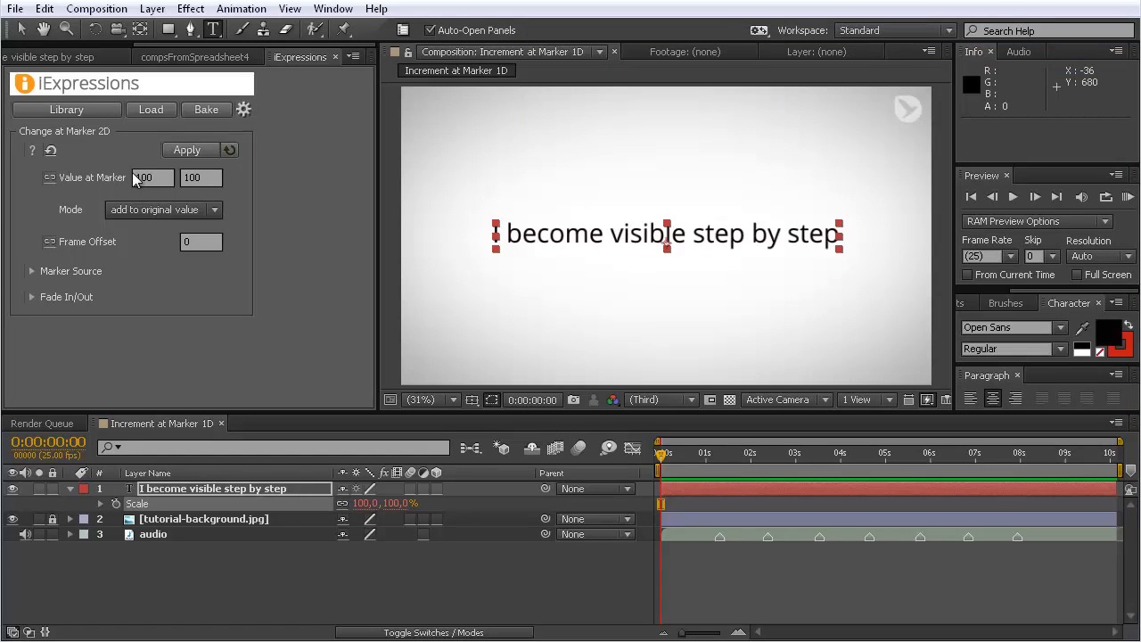
# Step: Set both Value at Marker fields to 30 and keep the mode at "add to original value"
pyautogui.click(161, 177)
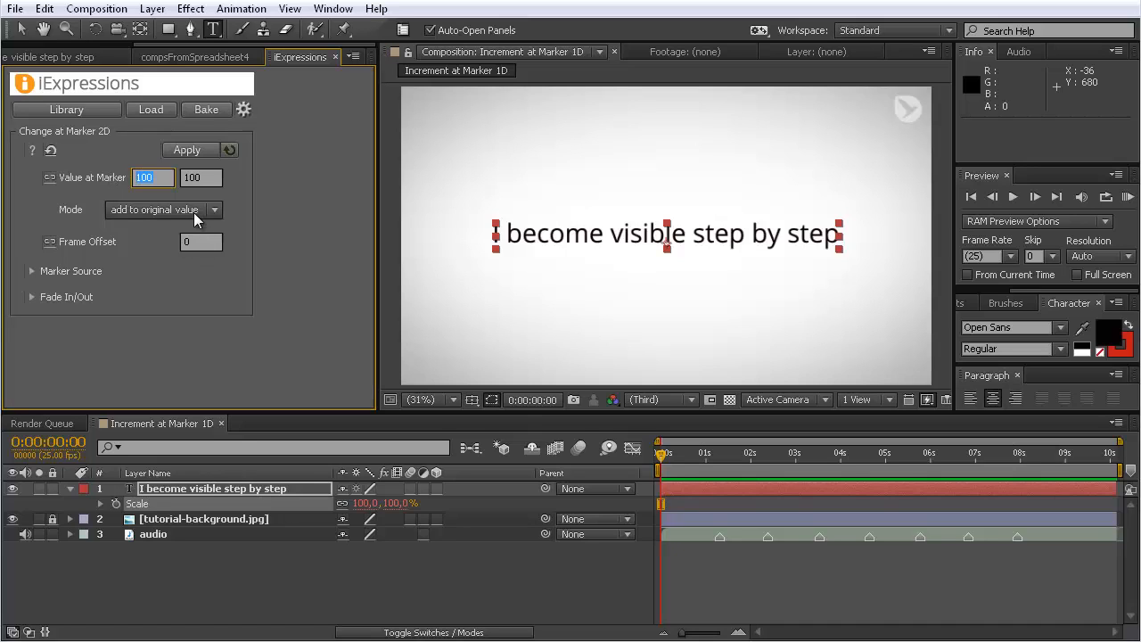
pyautogui.write('30')
pyautogui.click(208, 181)
pyautogui.write('3')
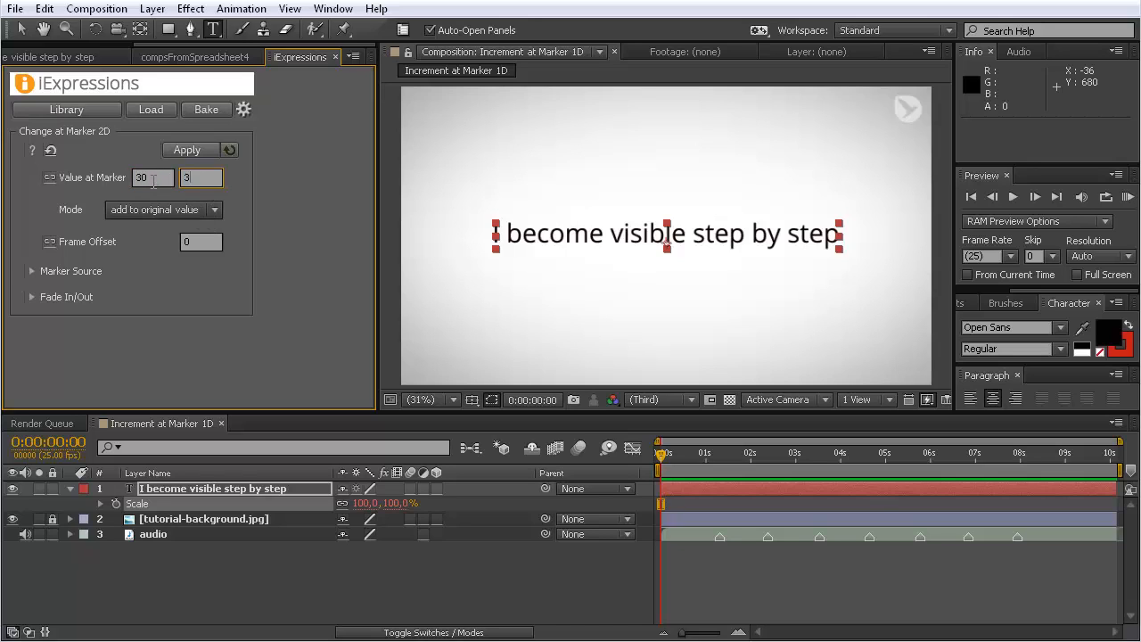
pyautogui.click(214, 209)
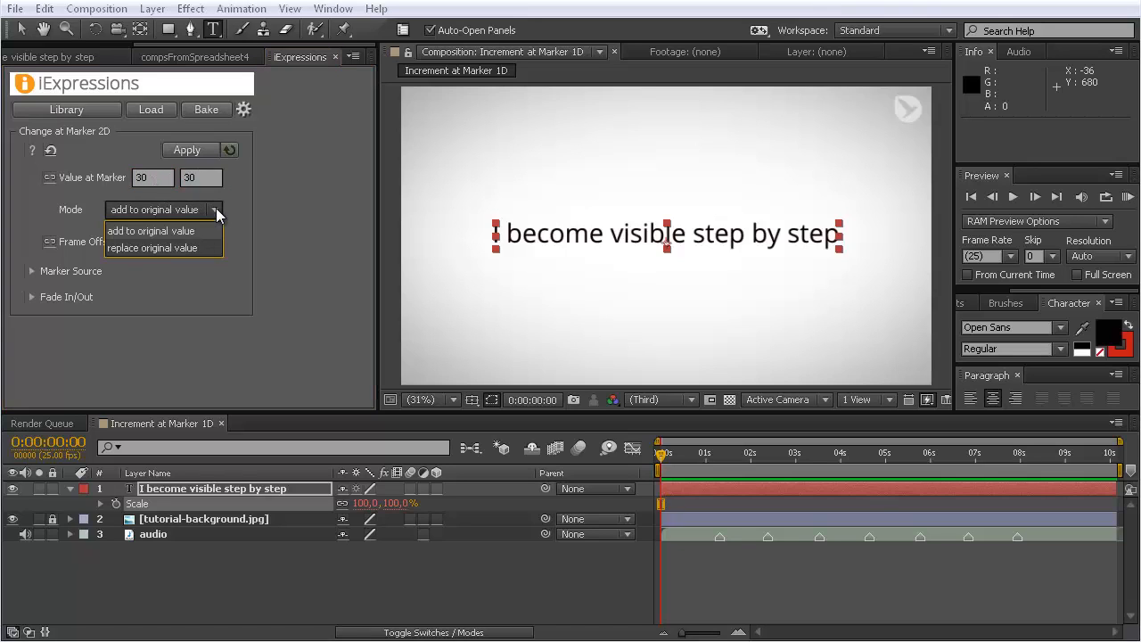
pyautogui.click(154, 233)
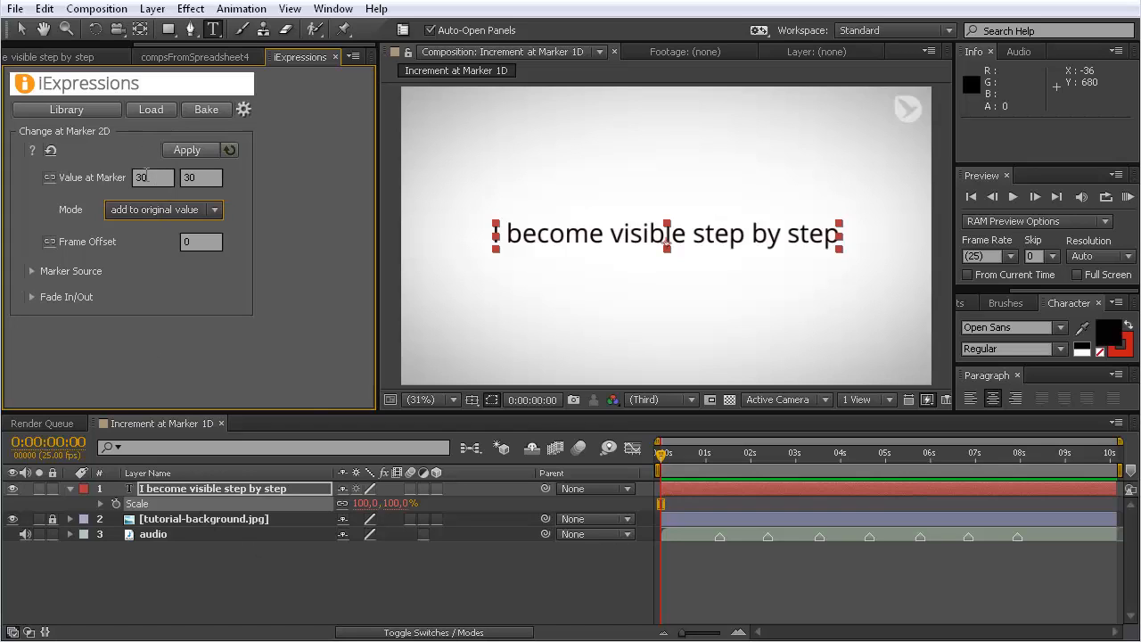
# Step: Set the Frame Offset to -2 and use the markers from the other layer "audio"
pyautogui.click(189, 244)
pyautogui.write('-2')
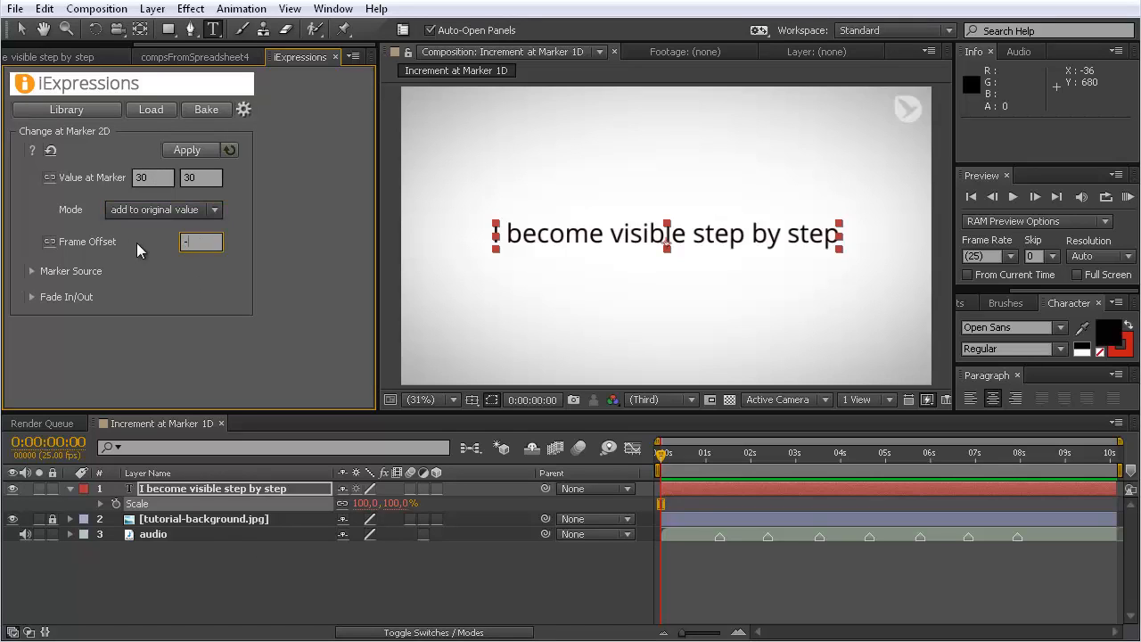
pyautogui.click(31, 272)
pyautogui.click(331, 290)
pyautogui.click(310, 348)
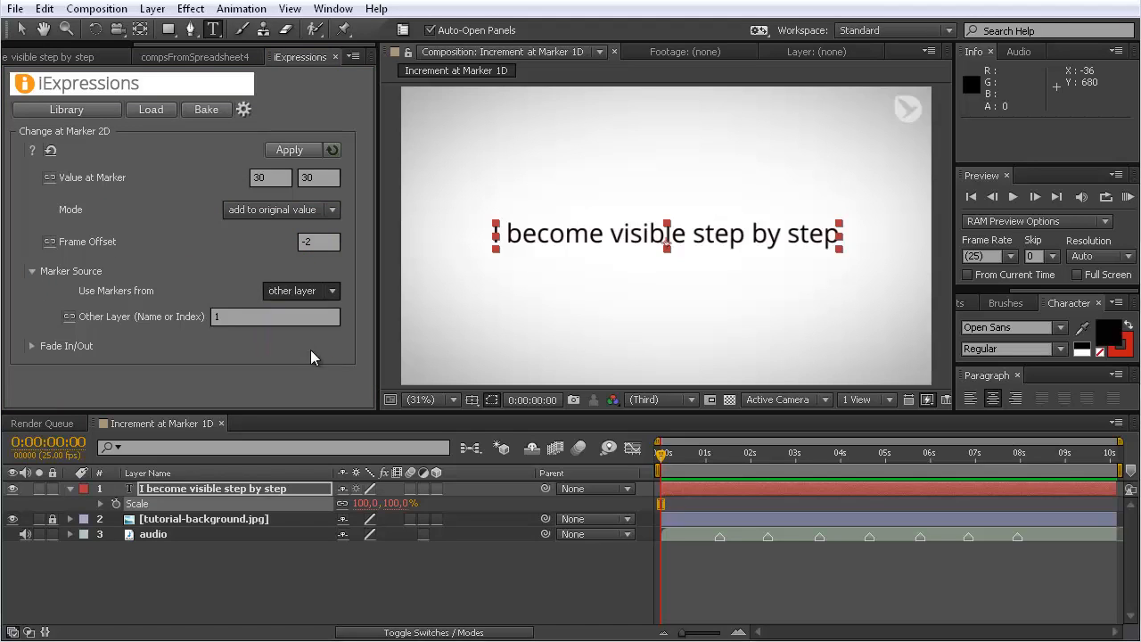
pyautogui.click(250, 317)
pyautogui.write('audio')
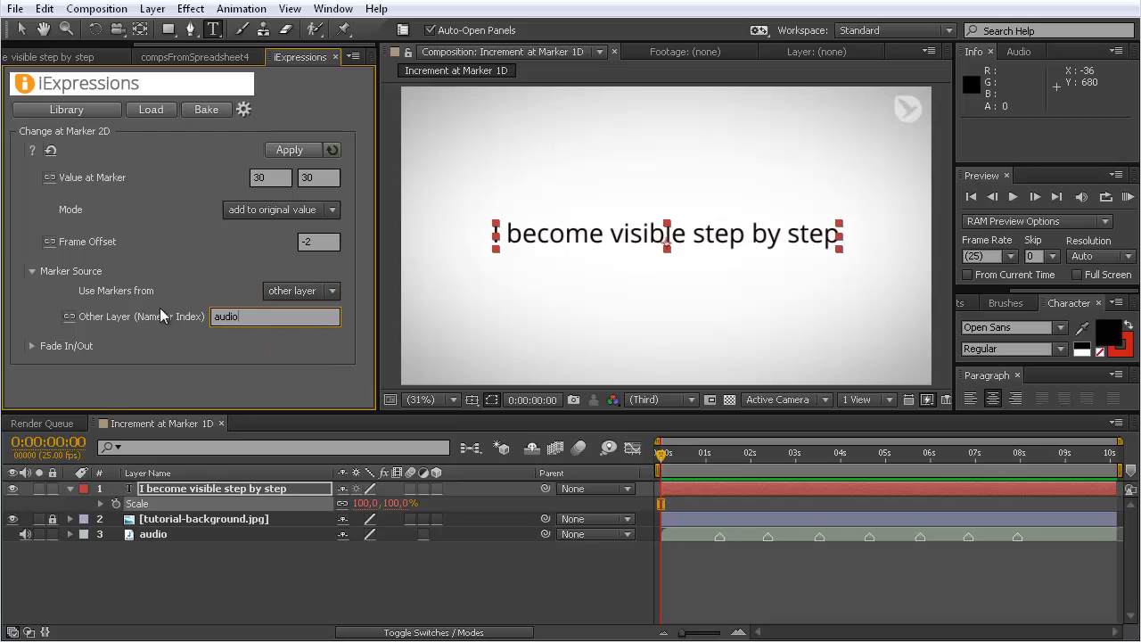
# Step: Set Fade In Duration to 10 and Hold Duration to 0 with the exponential fade type, and apply the iExpression to the text layer's Scale
pyautogui.click(29, 346)
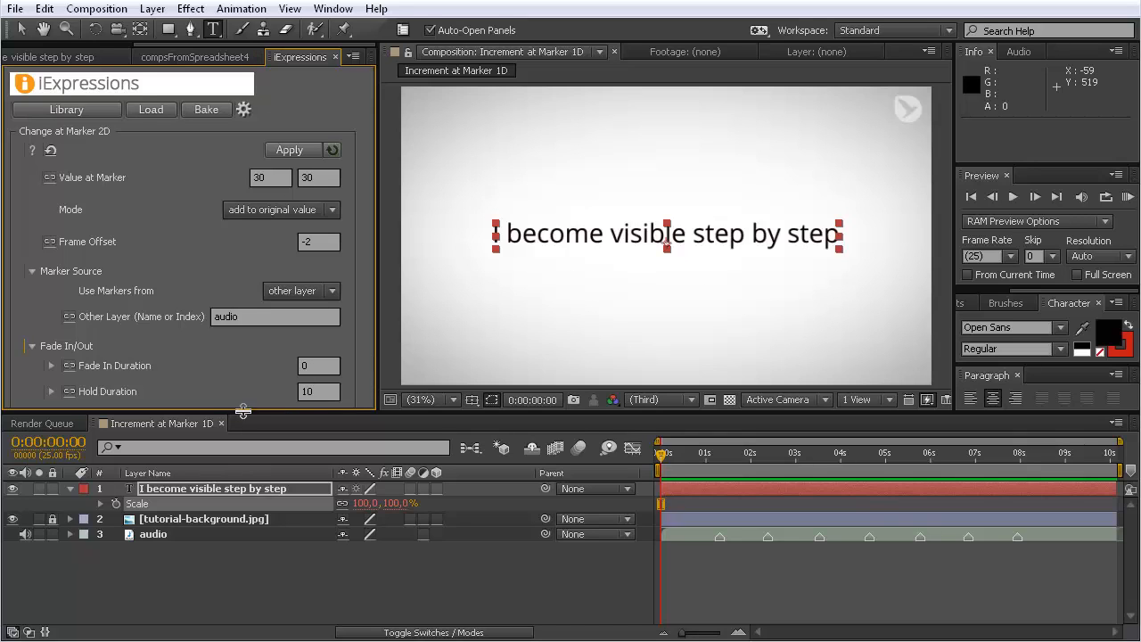
pyautogui.moveTo(249, 411); pyautogui.dragTo(258, 472)
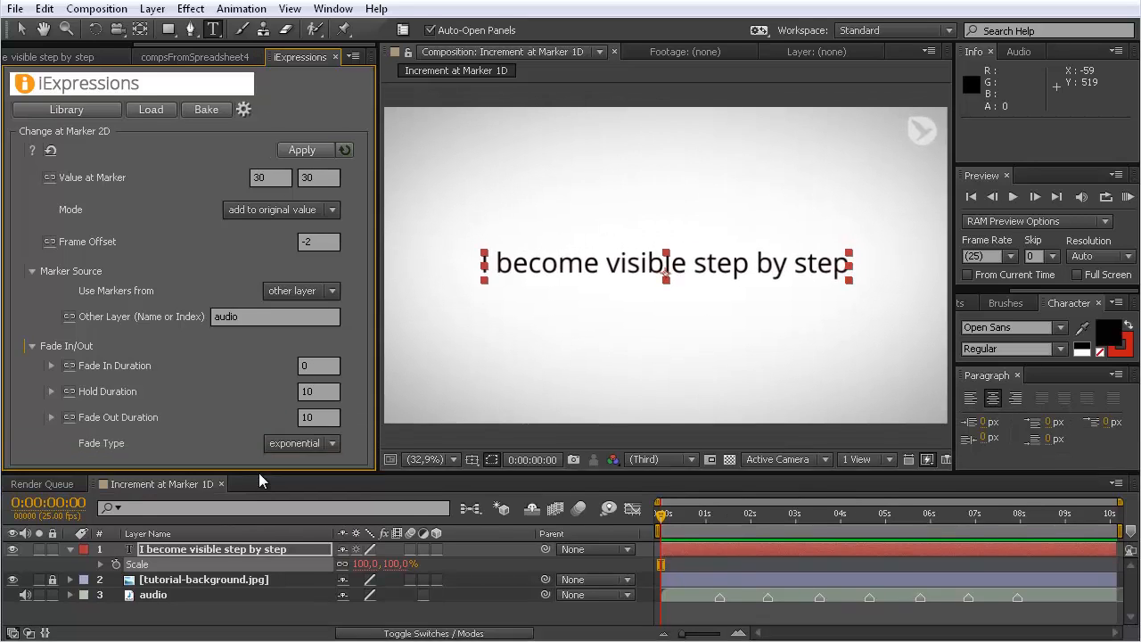
pyautogui.click(319, 366)
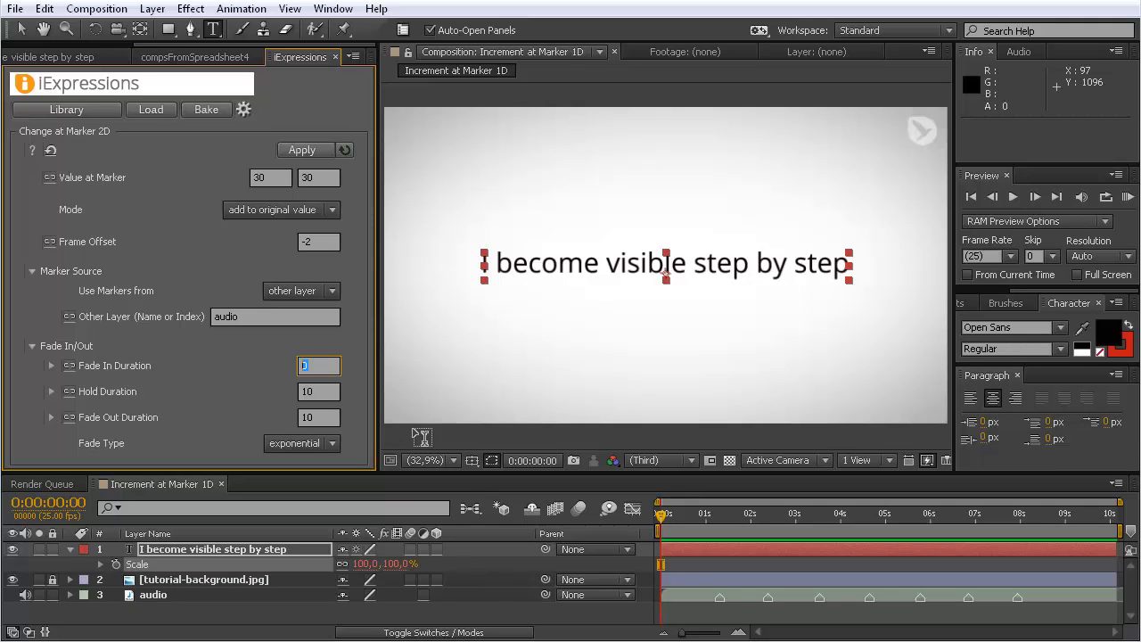
pyautogui.write('10')
pyautogui.click(321, 392)
pyautogui.write('0')
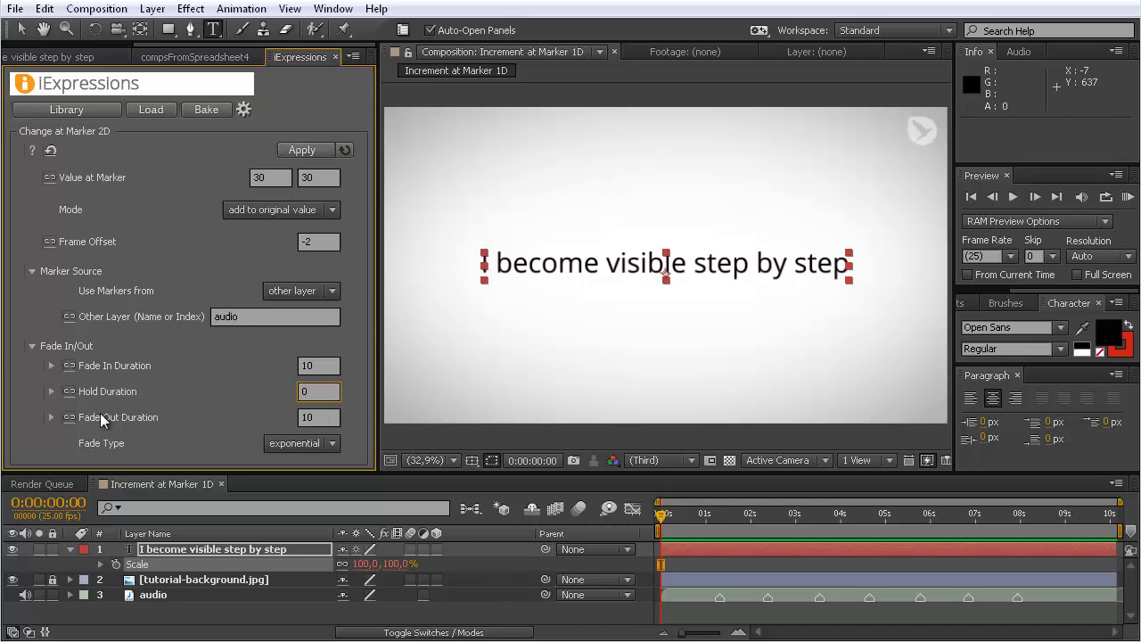
pyautogui.click(332, 443)
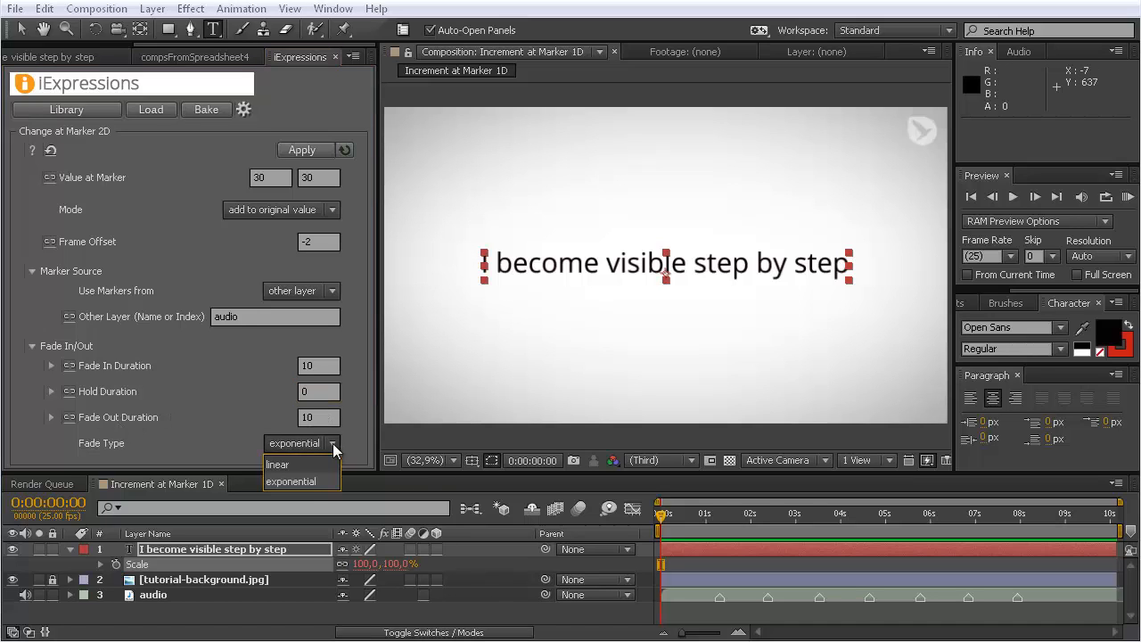
pyautogui.click(298, 477)
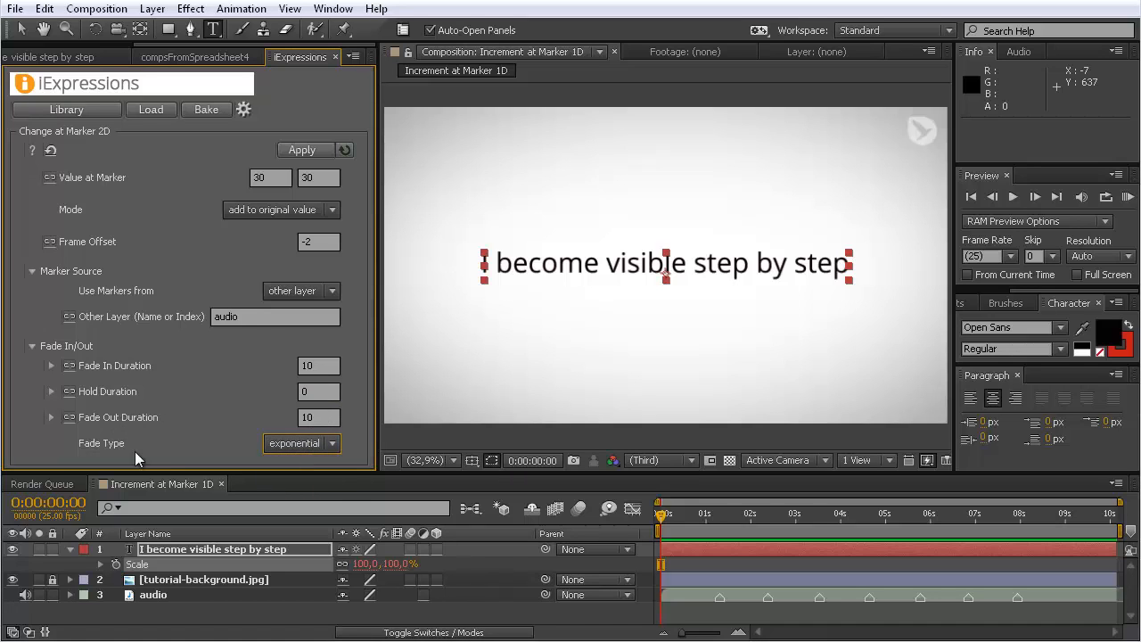
pyautogui.click(316, 449)
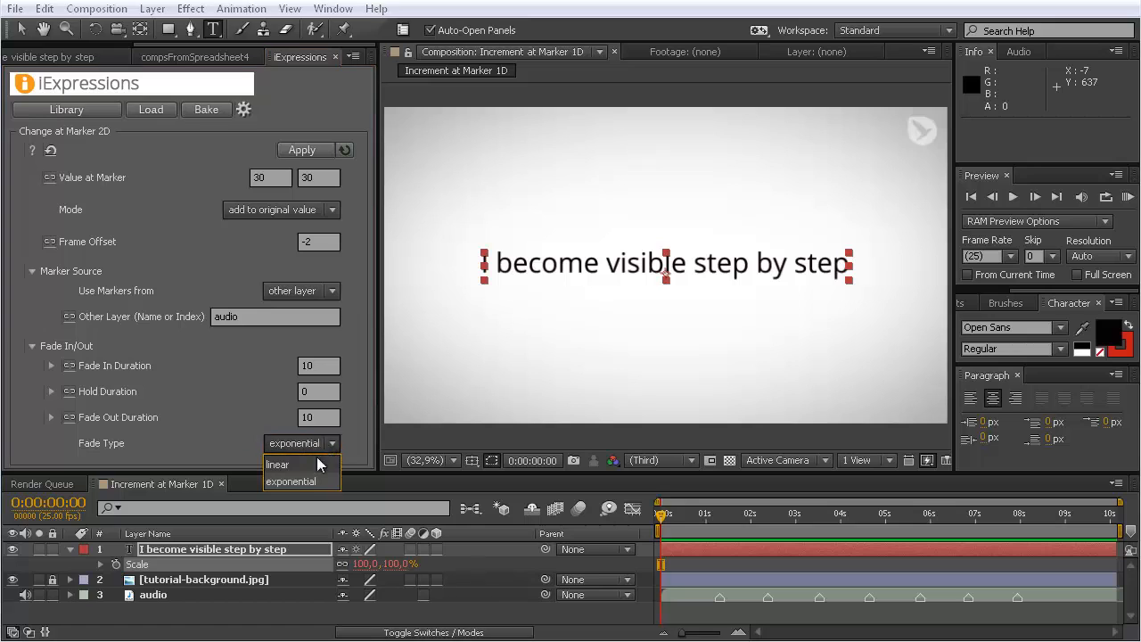
pyautogui.click(296, 479)
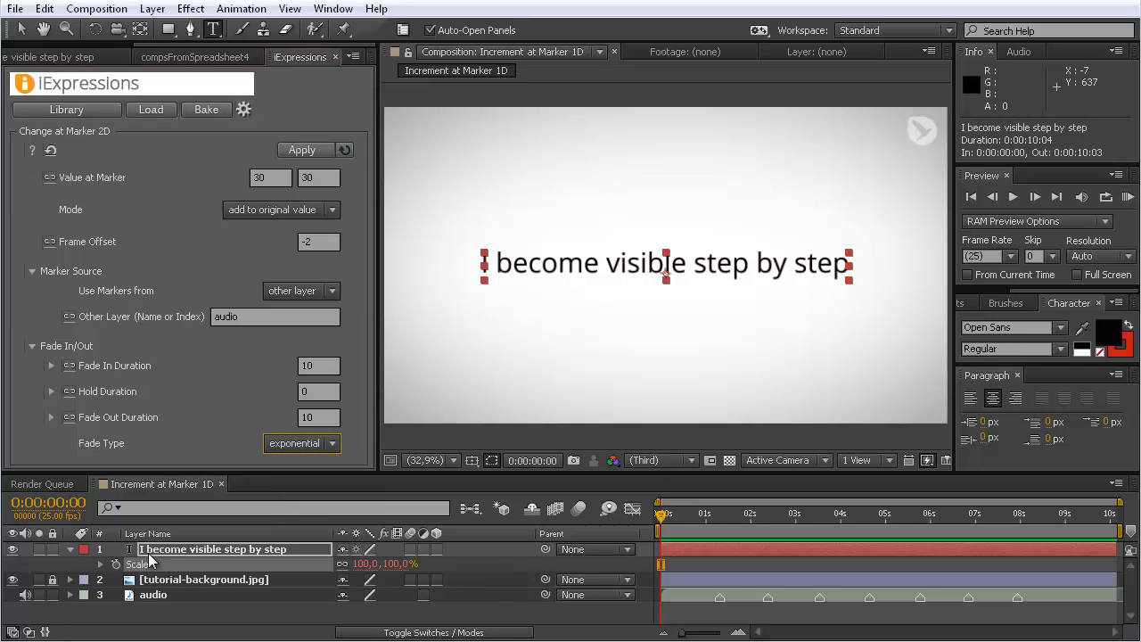
pyautogui.click(294, 152)
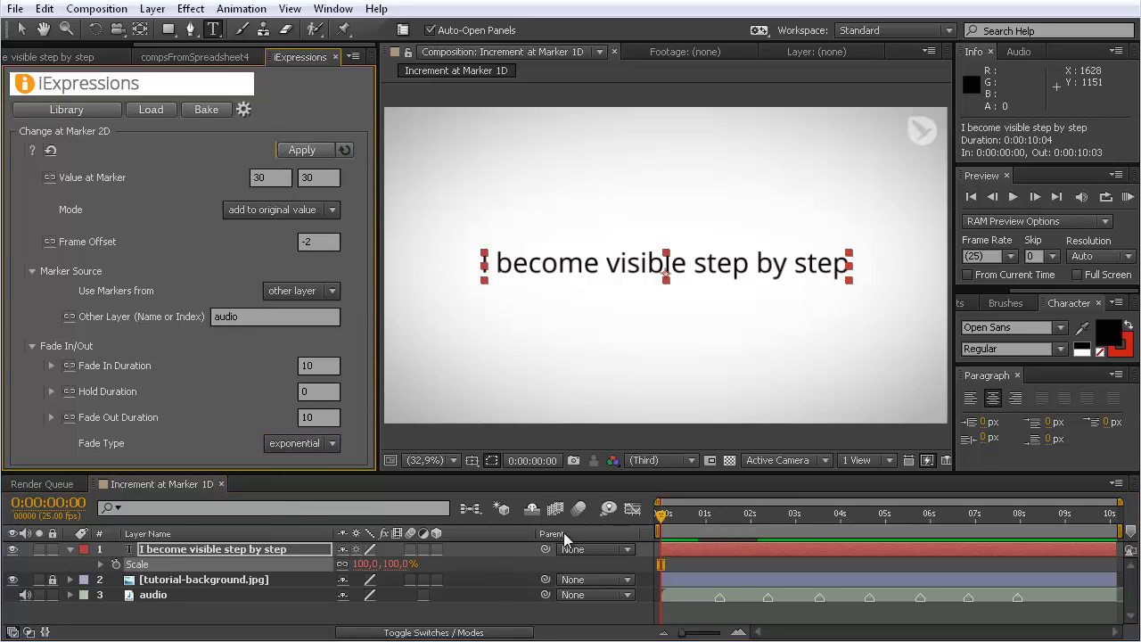
# Step: Scrub to just before the first audio marker and play a RAM preview of the combined scale and rotation animation
pyautogui.moveTo(665, 521); pyautogui.dragTo(737, 518)
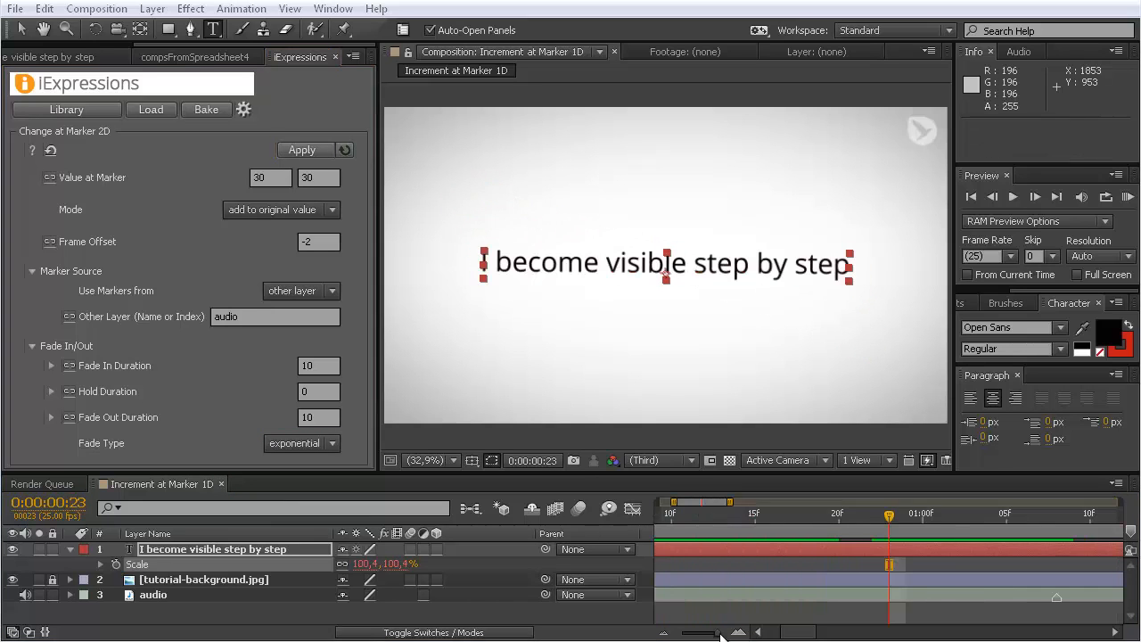
pyautogui.moveTo(721, 635); pyautogui.dragTo(682, 634)
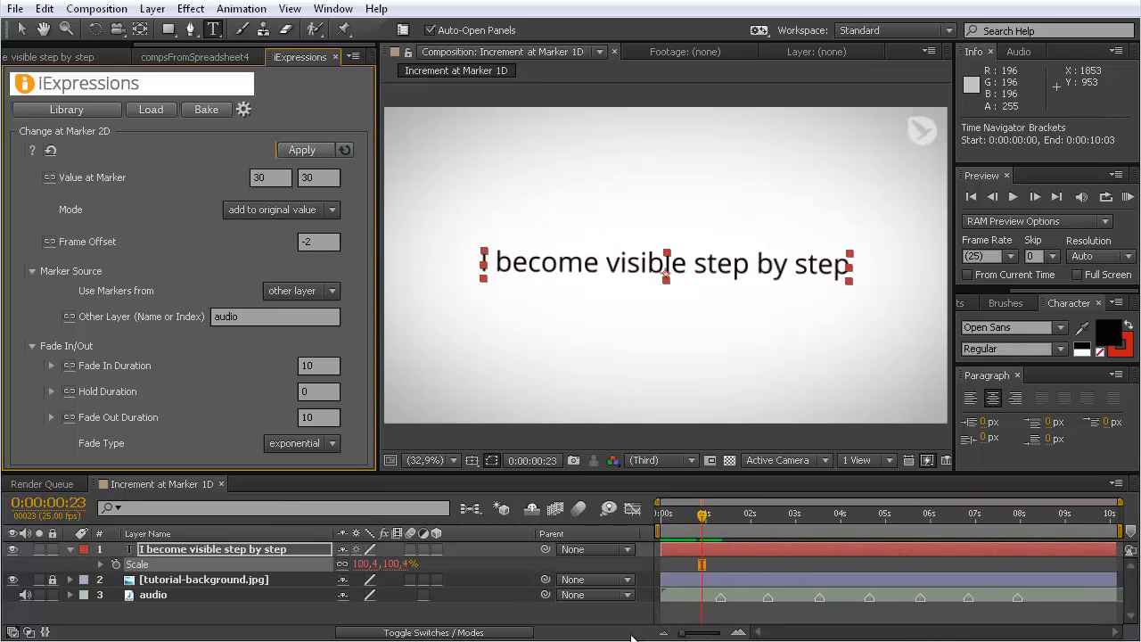
pyautogui.click(1127, 198)
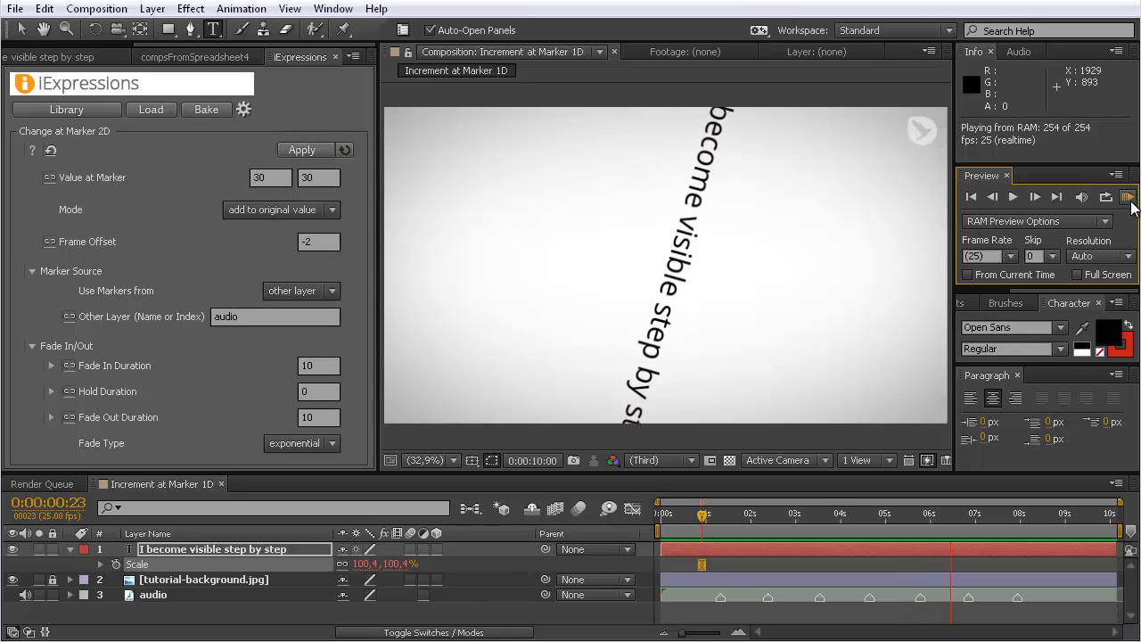
pyautogui.click(1130, 203)
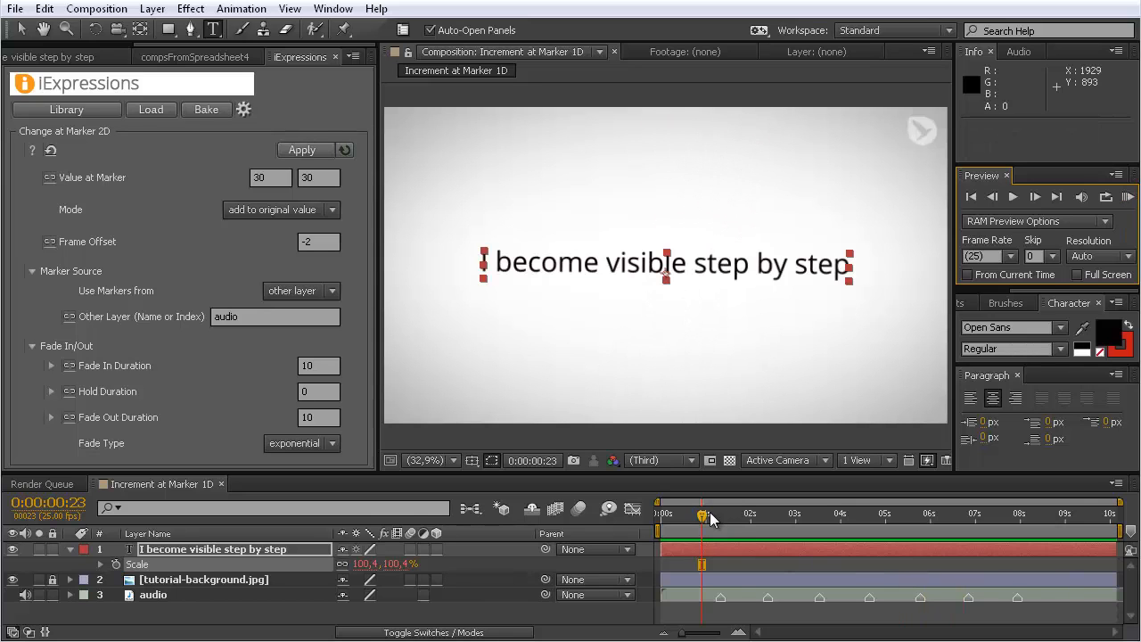
# Step: Delete the audio layer's second marker, just after 2 seconds, and scrub past its position to check the text animation
pyautogui.moveTo(713, 515)
pyautogui.mouseDown()
pyautogui.moveTo(822, 517)
pyautogui.moveTo(763, 533)
pyautogui.mouseUp()
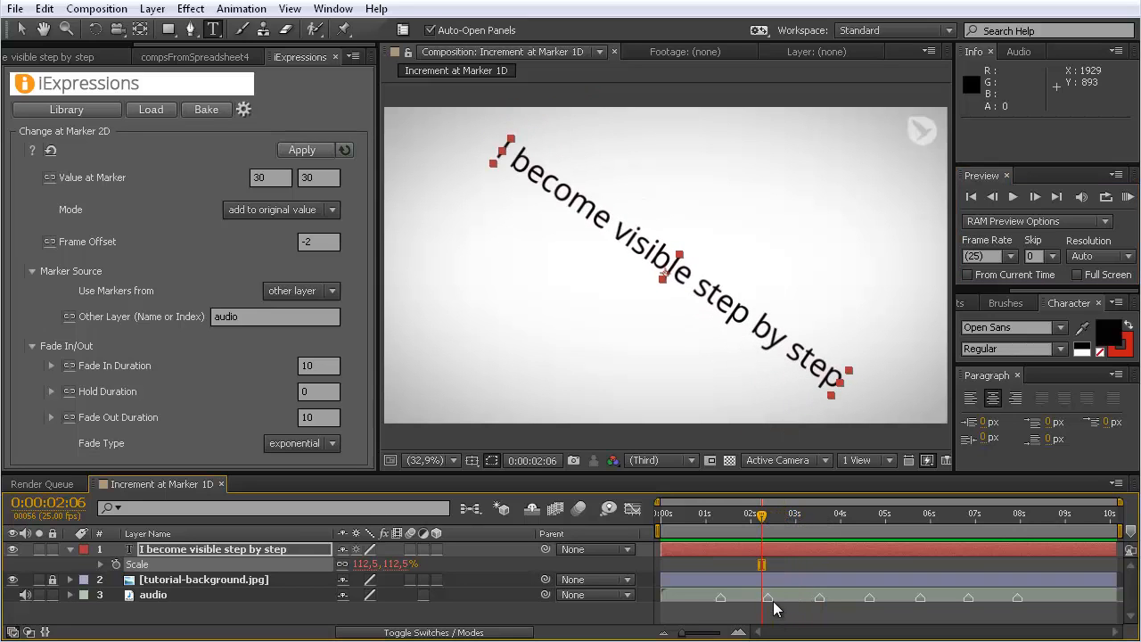
pyautogui.rightClick(770, 598)
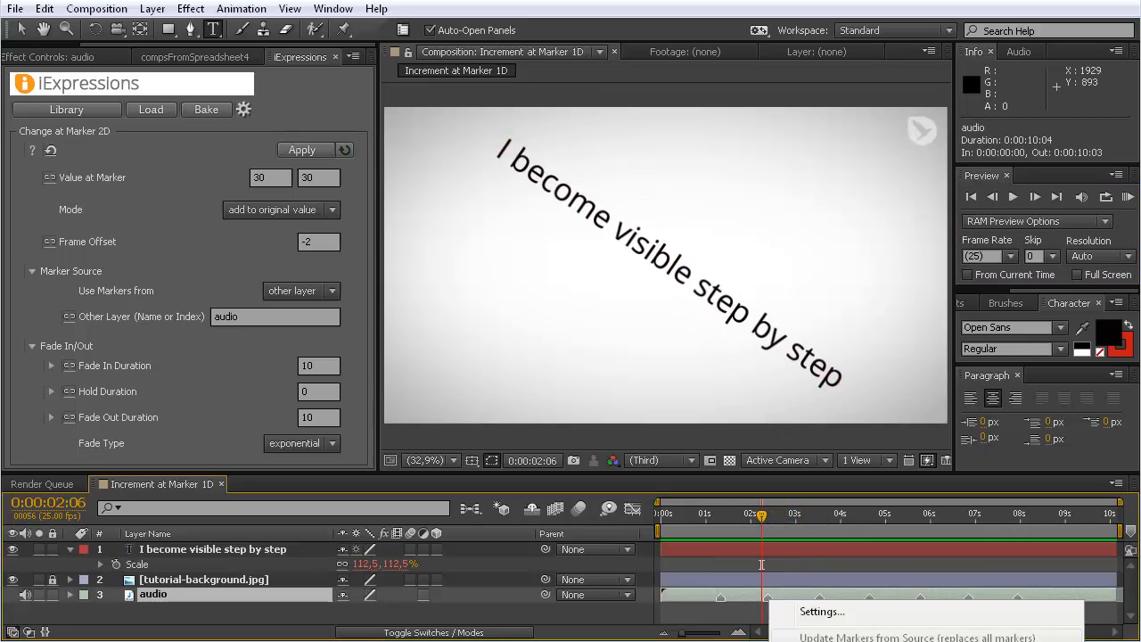
pyautogui.click(822, 640)
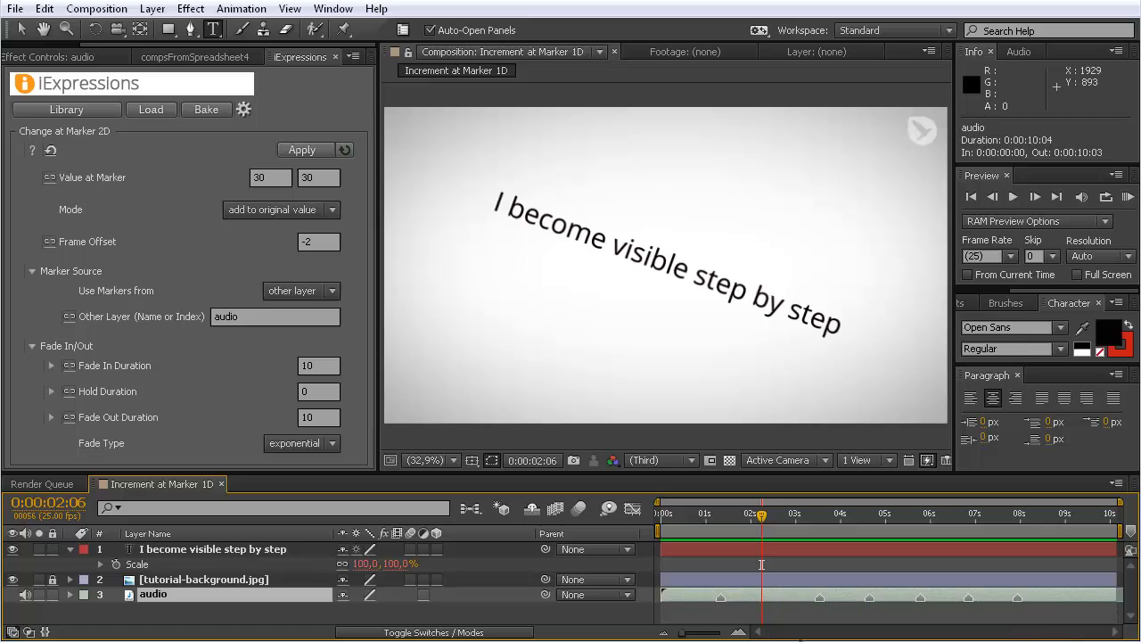
pyautogui.moveTo(762, 518)
pyautogui.mouseDown()
pyautogui.moveTo(838, 520)
pyautogui.moveTo(746, 533)
pyautogui.moveTo(785, 533)
pyautogui.mouseUp()
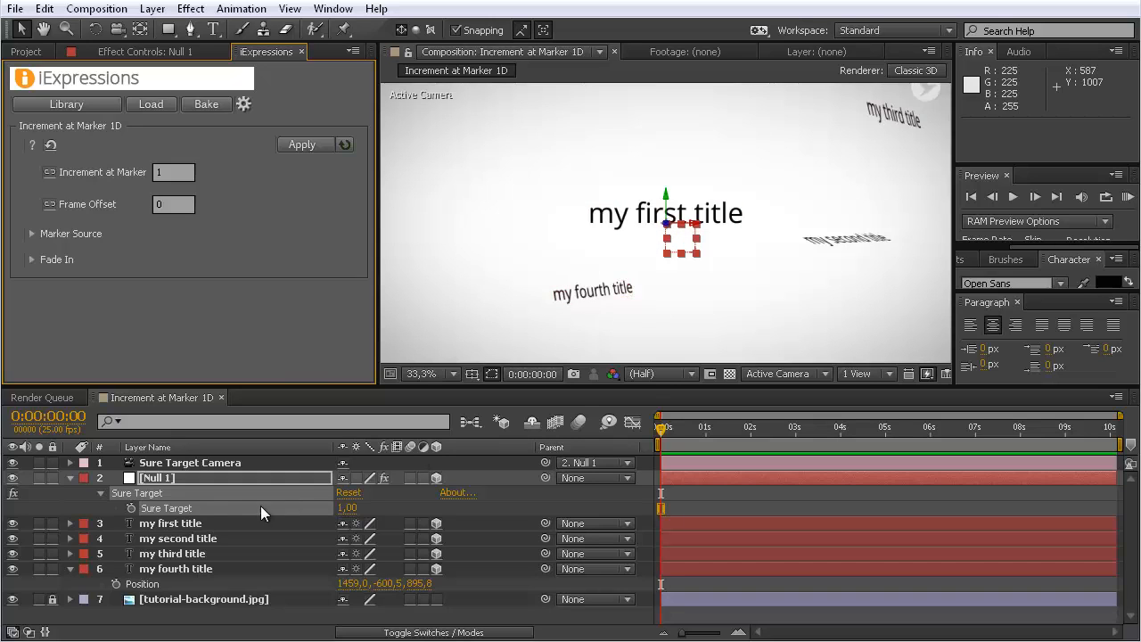
# Step: Go through the title layers and inspect the target layers in the Sure Target effect settings of Null 1
pyautogui.click(163, 525)
pyautogui.click(166, 539)
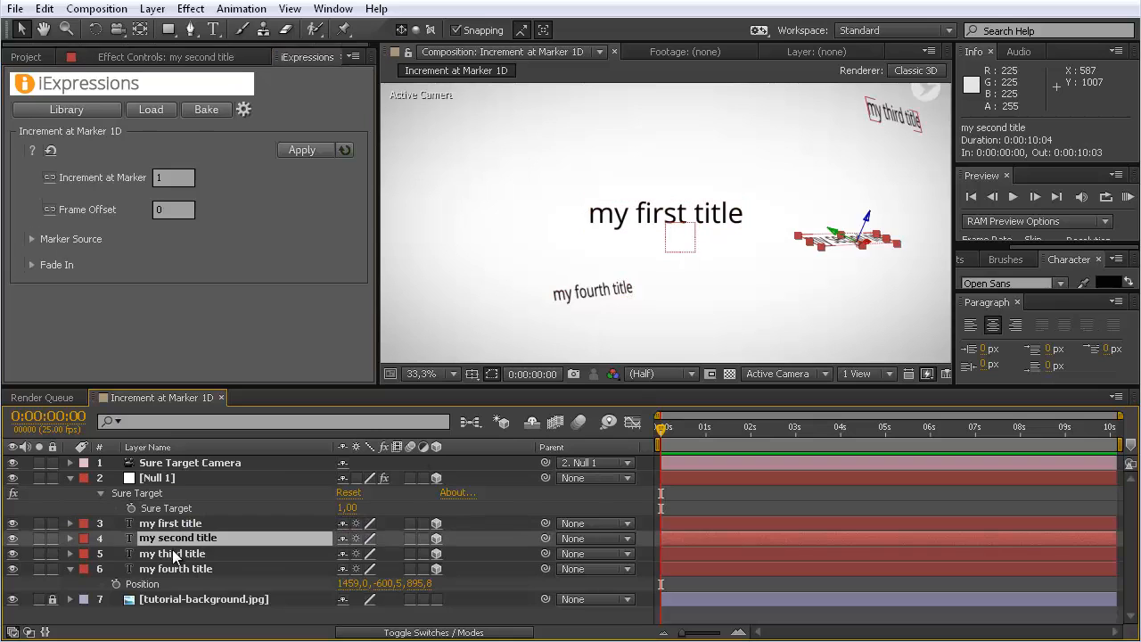
pyautogui.click(172, 552)
pyautogui.click(177, 569)
pyautogui.click(176, 554)
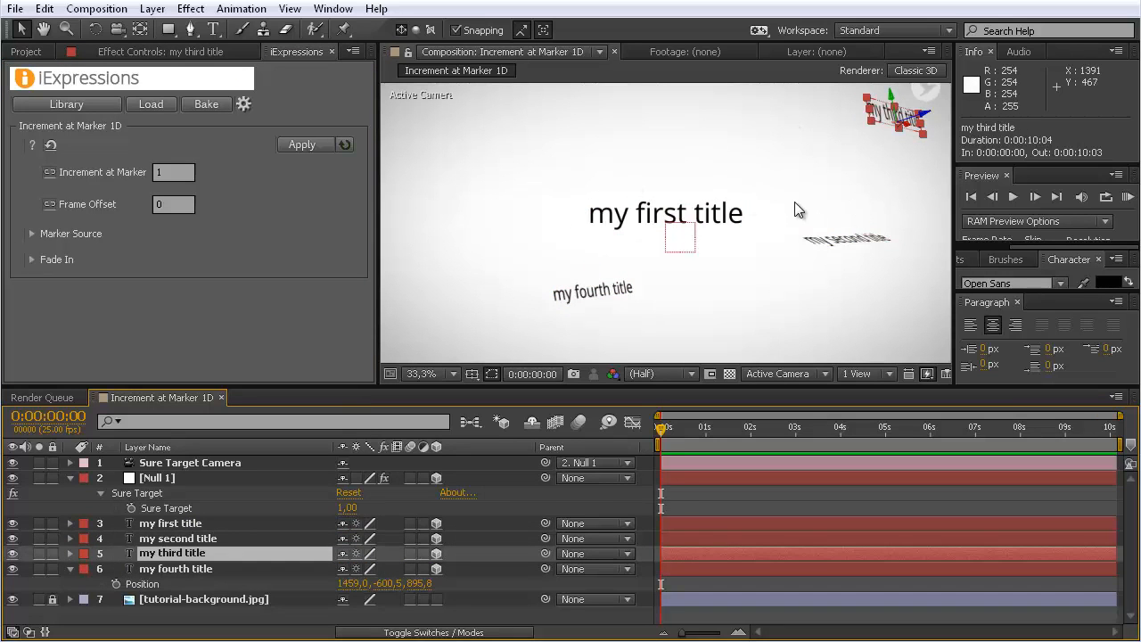
pyautogui.click(169, 477)
pyautogui.click(154, 494)
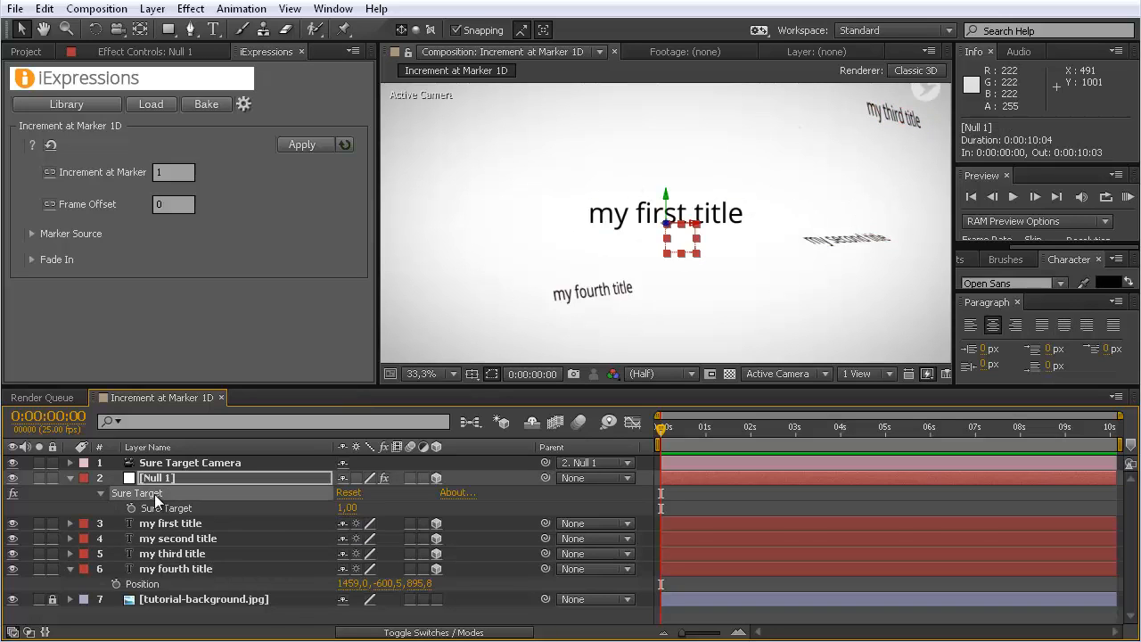
pyautogui.click(132, 49)
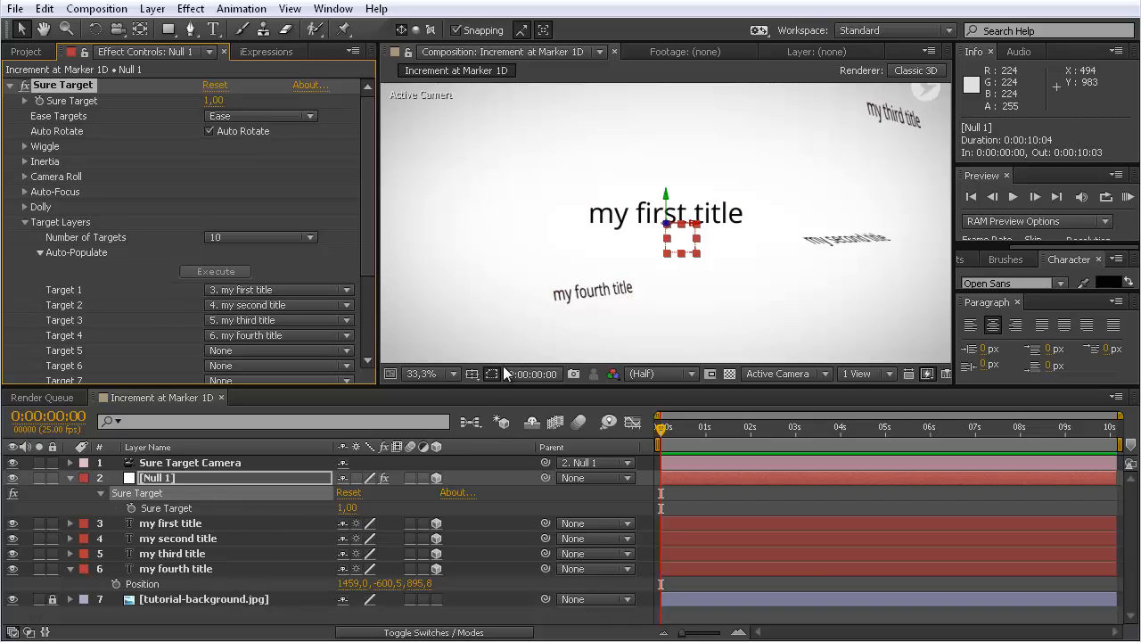
# Step: Try Sure Target values from 2 to 4 on Null 1 to view the other titles, and return the value to 1
pyautogui.click(347, 507)
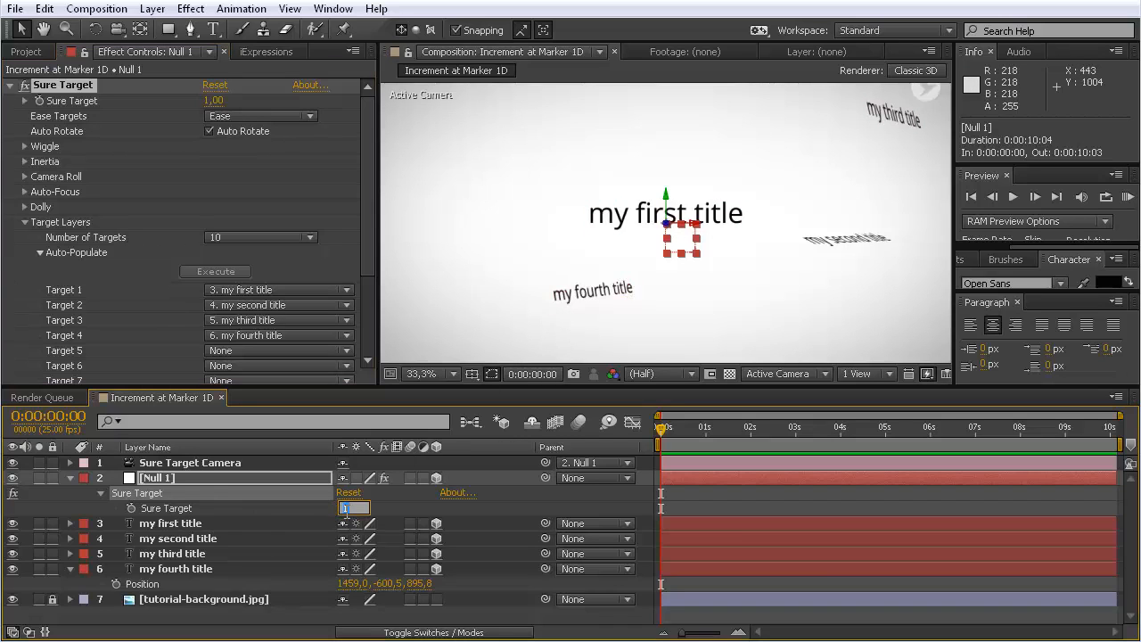
pyautogui.write('2')
pyautogui.press('Return')
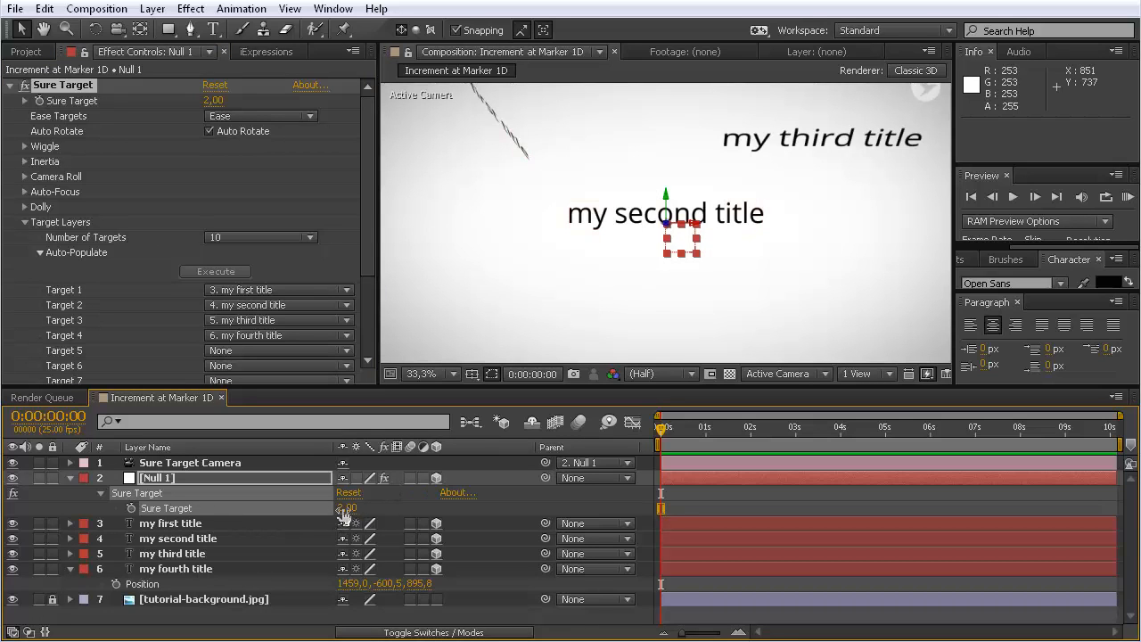
pyautogui.moveTo(346, 508); pyautogui.dragTo(363, 509)
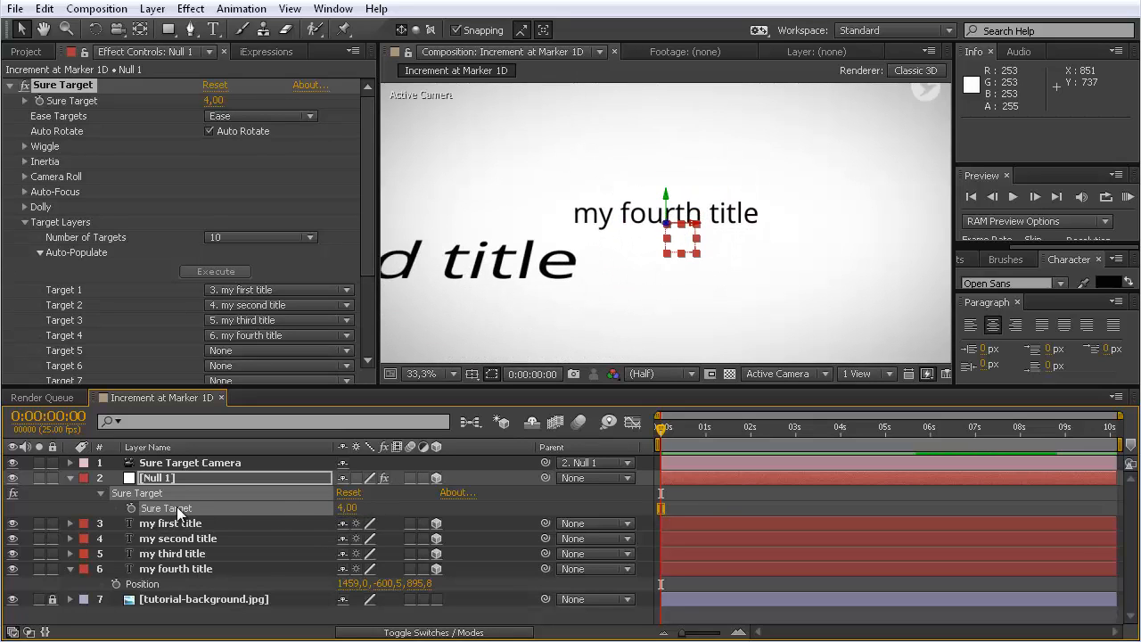
pyautogui.click(347, 508)
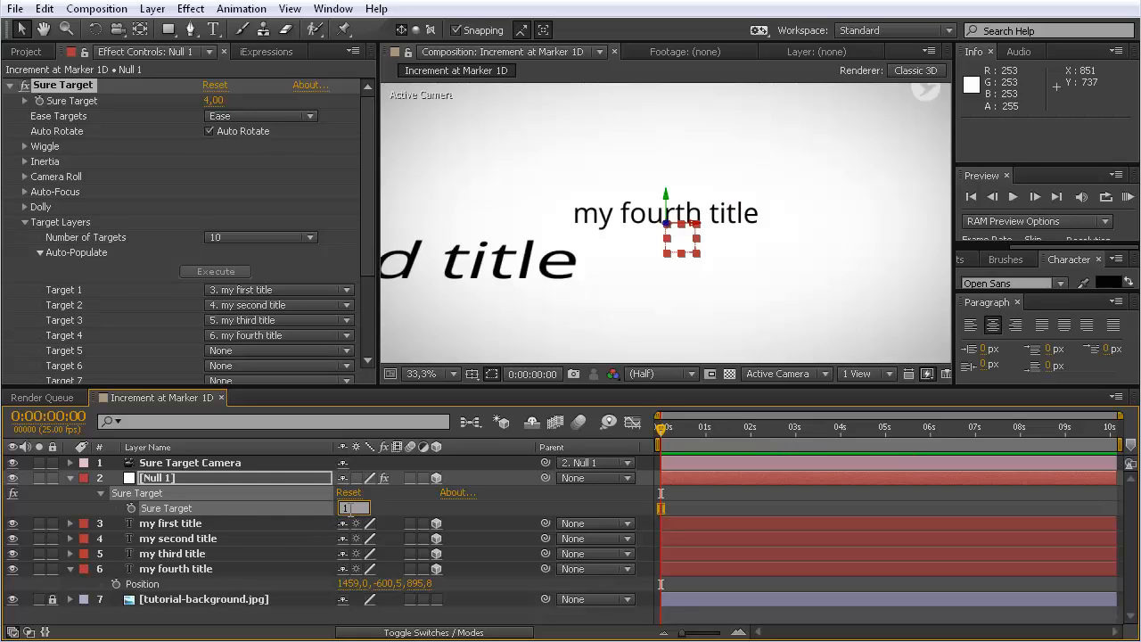
pyautogui.press('Return')
# Step: Keyframe Null 1's Sure Target with a value of 1 at 0:00:01:22 and a value of 2 at 0:00:02:24
pyautogui.click(133, 506)
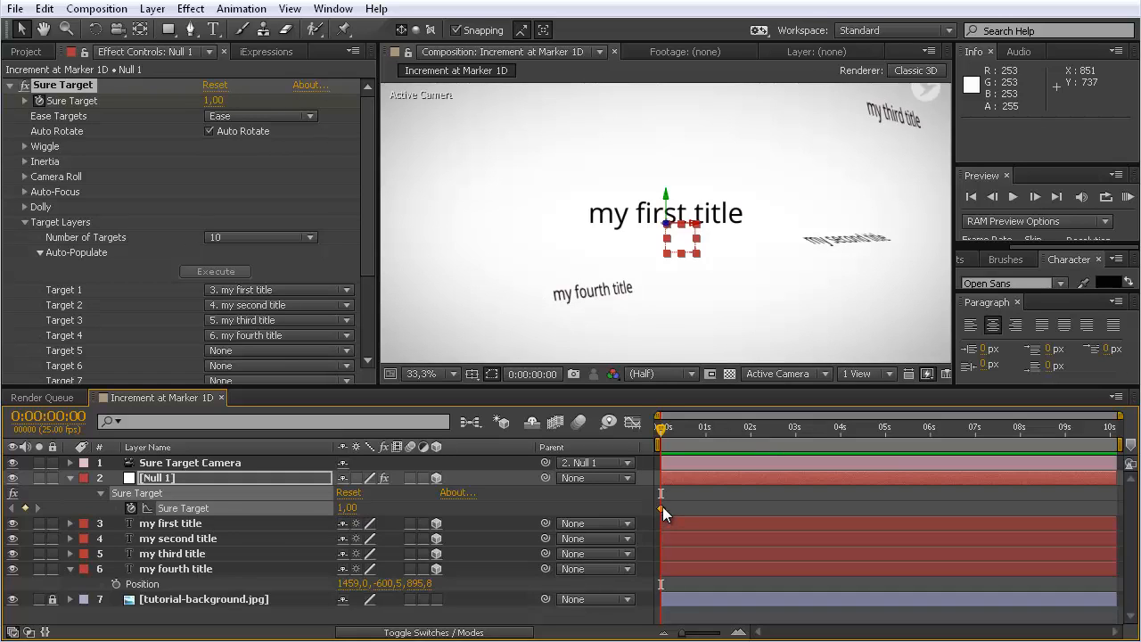
pyautogui.moveTo(662, 507); pyautogui.dragTo(722, 507)
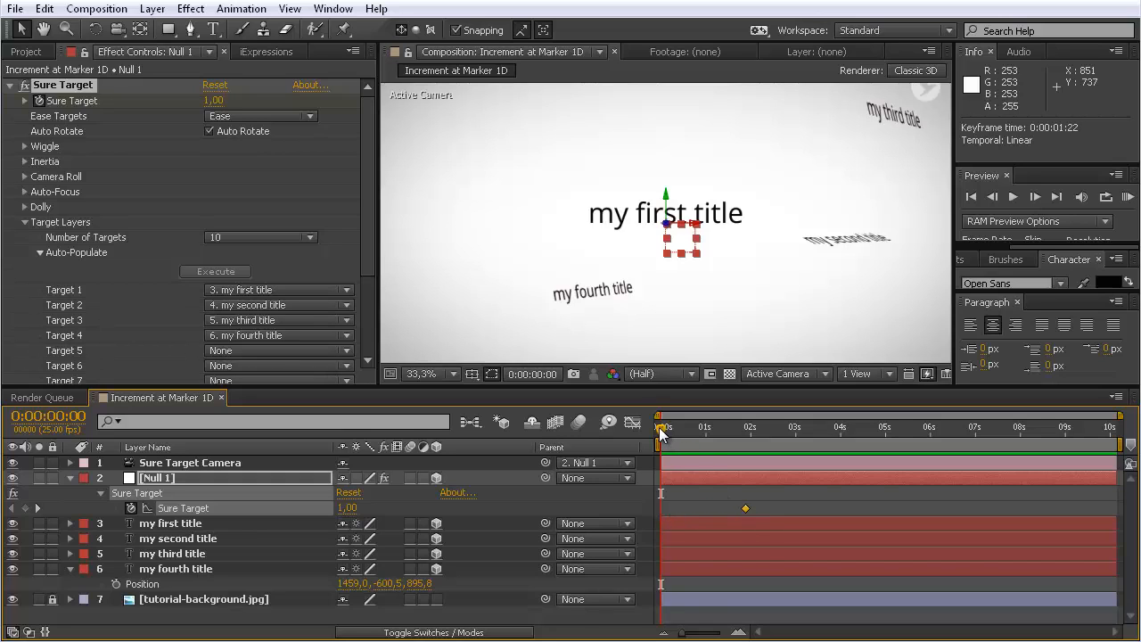
pyautogui.moveTo(660, 431); pyautogui.dragTo(792, 431)
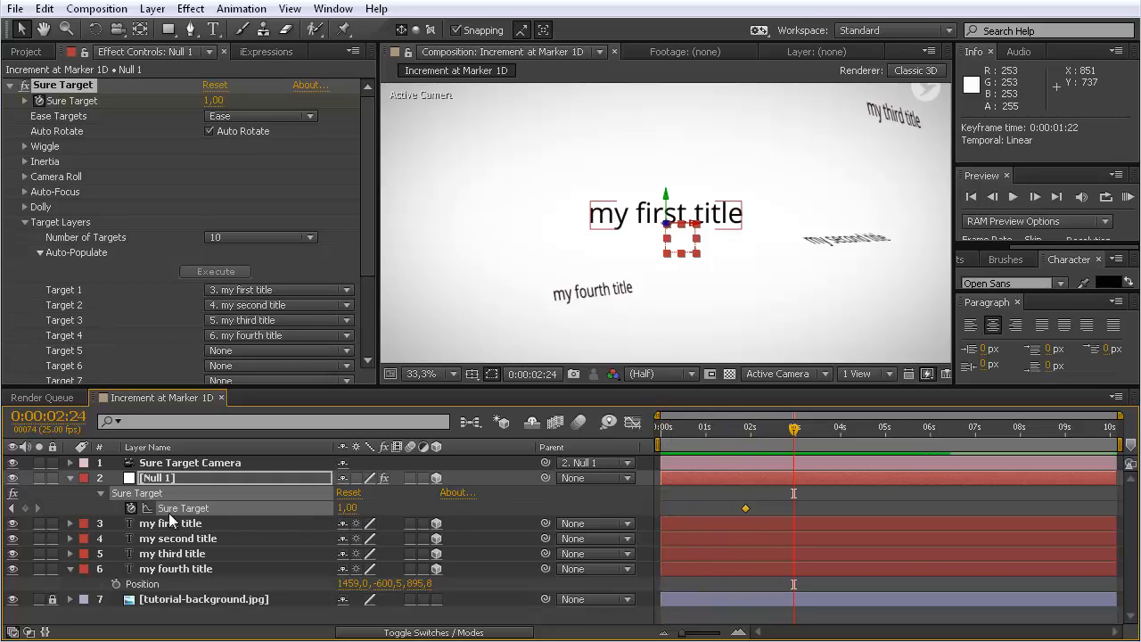
pyautogui.click(347, 508)
pyautogui.write('2')
pyautogui.press('Return')
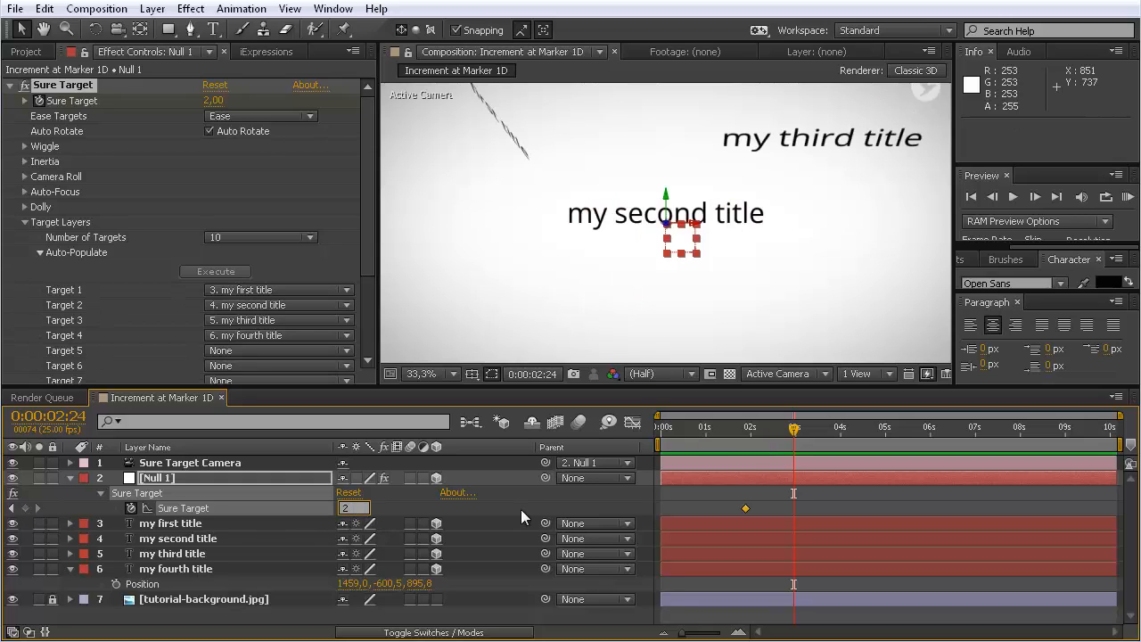
# Step: Add a Sure Target keyframe holding 2 at 0:00:05:01 and another with a value of 3 at 0:00:06:01
pyautogui.moveTo(798, 435); pyautogui.dragTo(887, 439)
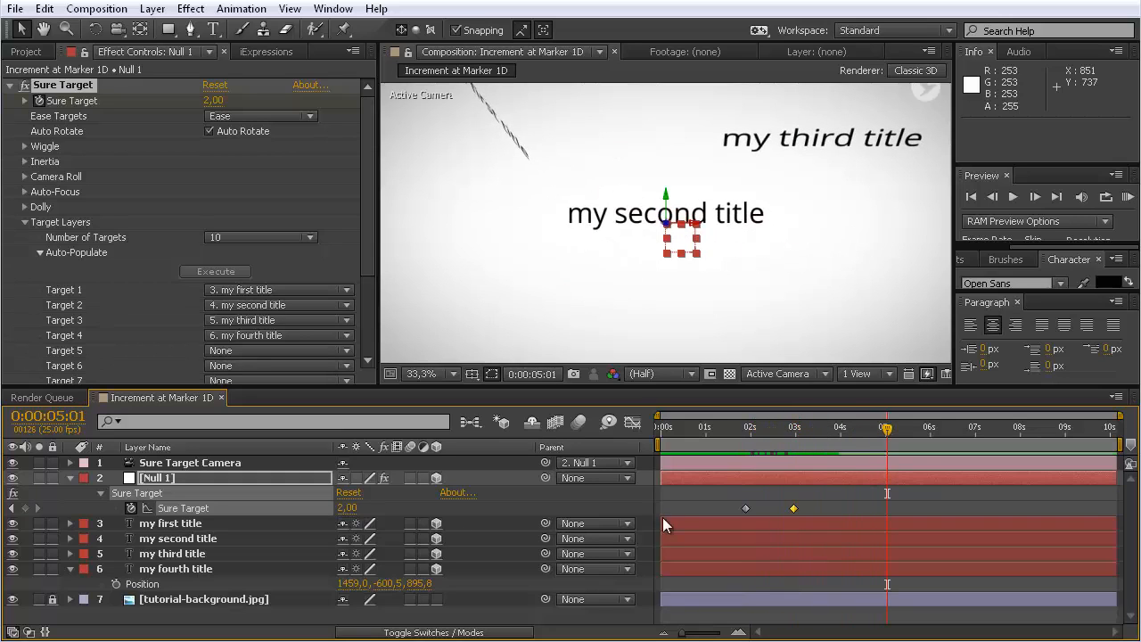
pyautogui.click(24, 508)
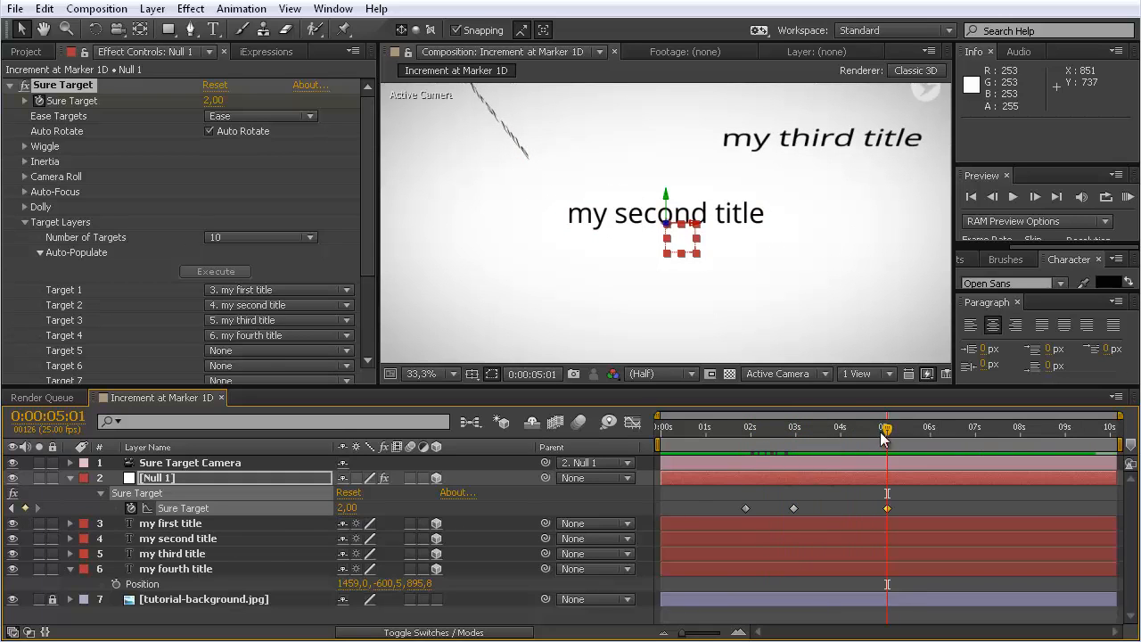
pyautogui.moveTo(885, 430); pyautogui.dragTo(932, 434)
pyautogui.click(347, 508)
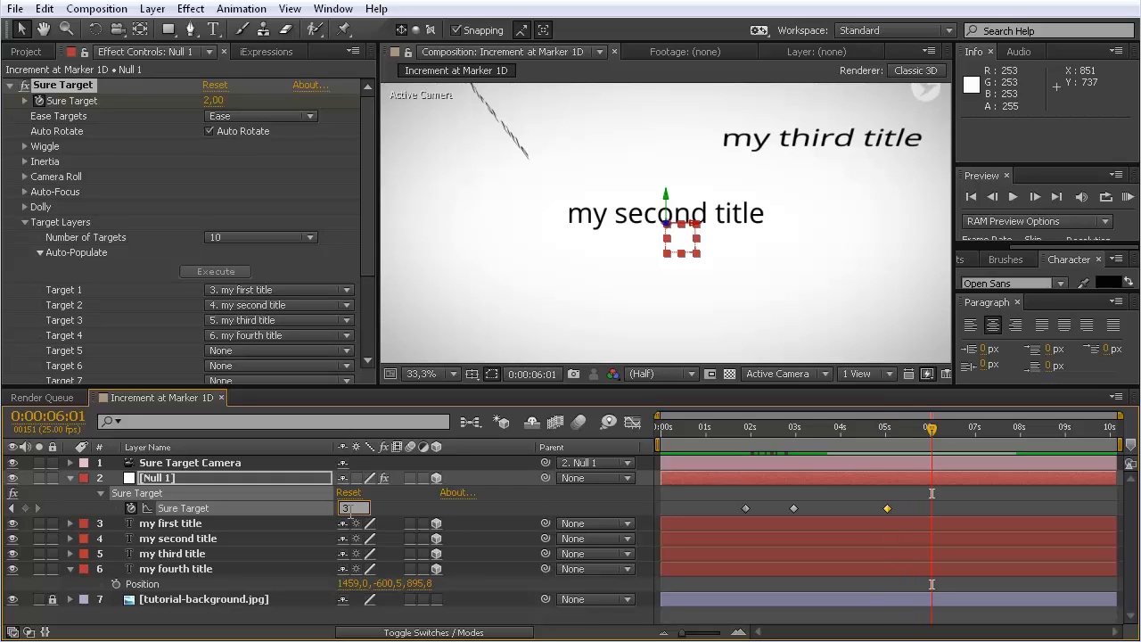
pyautogui.write('3')
pyautogui.press('Return')
# Step: Open the iExpressions settings, return Null 1's Sure Target to 1 and remove all its keyframes
pyautogui.moveTo(933, 427); pyautogui.dragTo(798, 440)
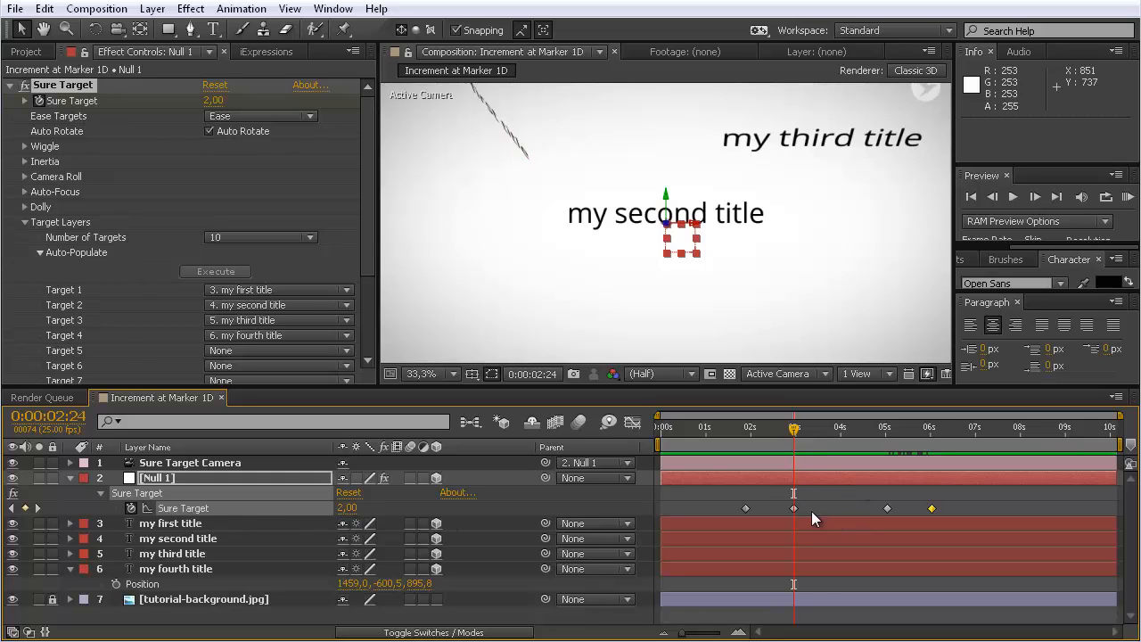
pyautogui.click(267, 51)
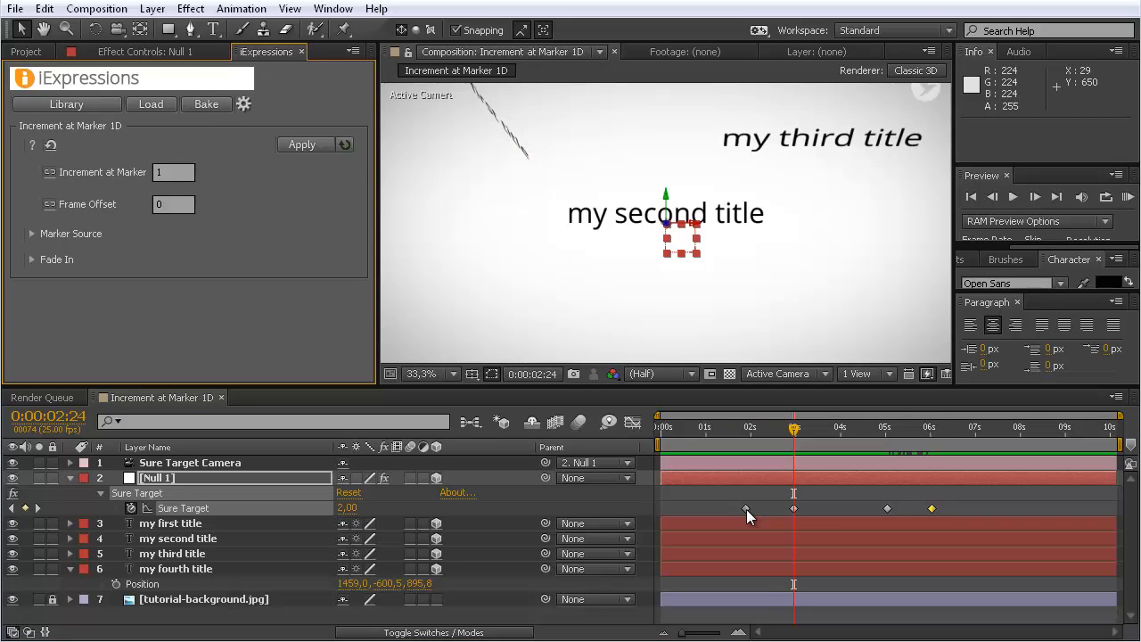
pyautogui.moveTo(798, 437)
pyautogui.mouseDown()
pyautogui.moveTo(754, 445)
pyautogui.moveTo(796, 447)
pyautogui.mouseUp()
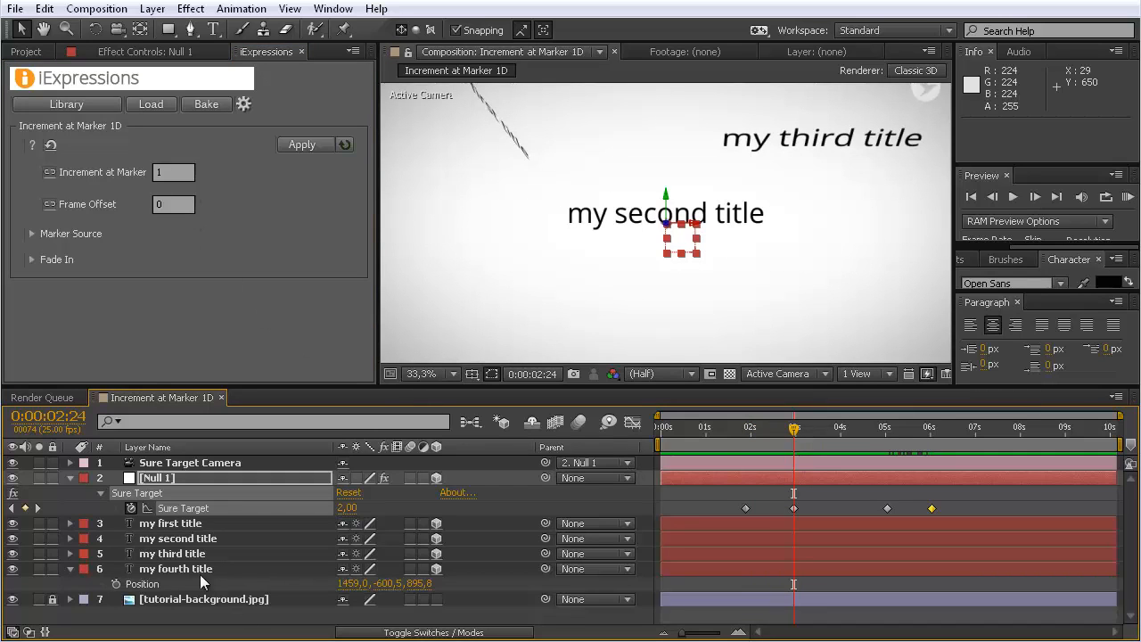
pyautogui.click(339, 508)
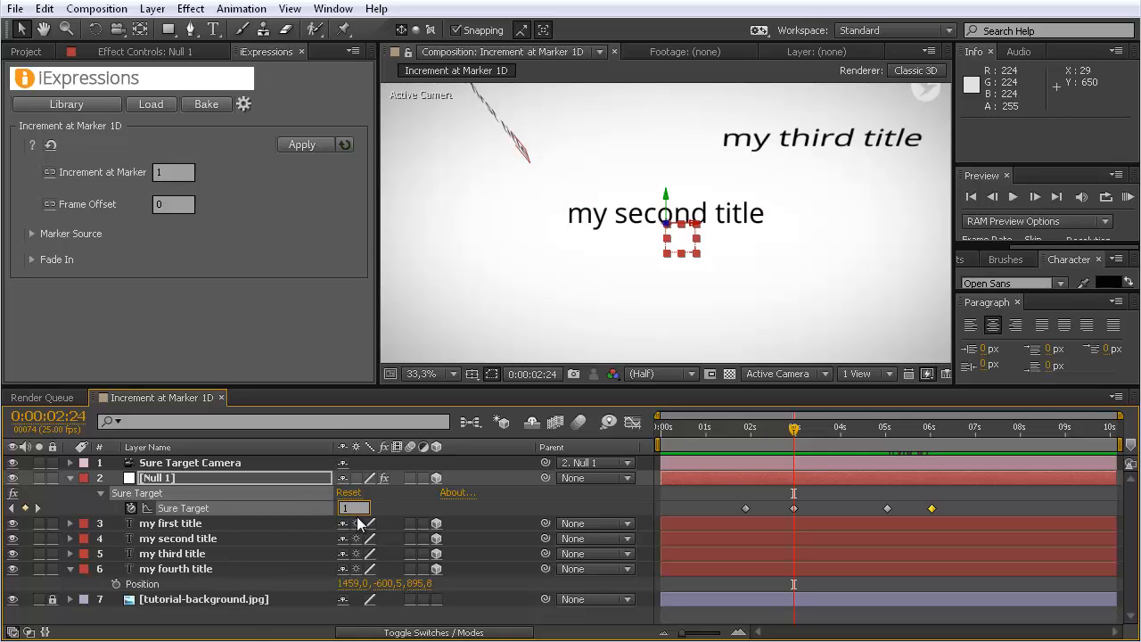
pyautogui.press('Return')
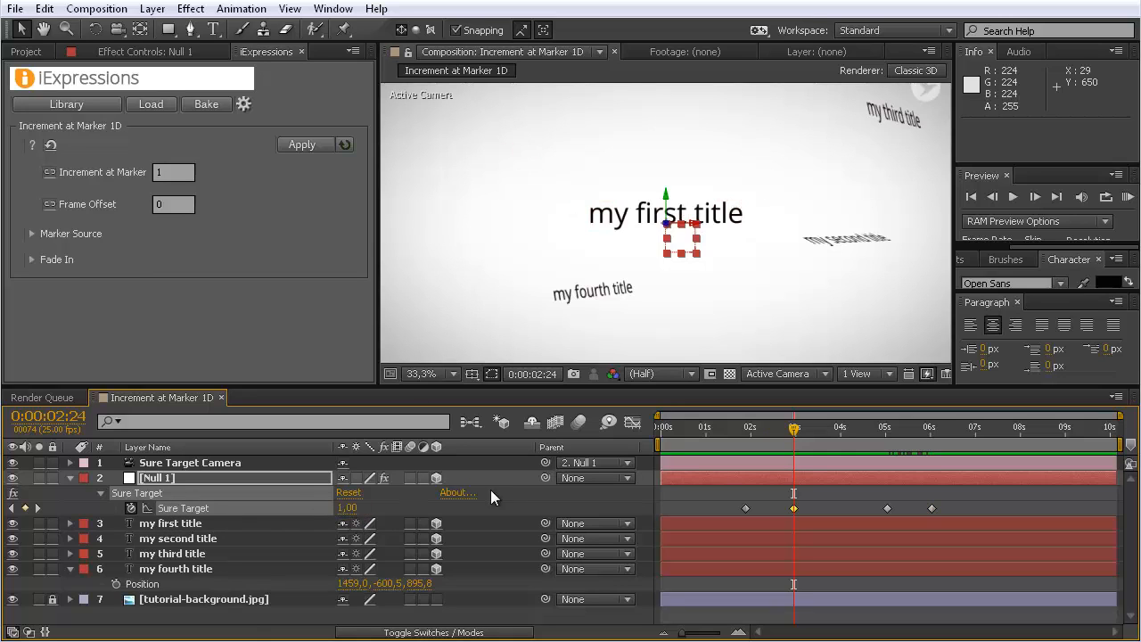
pyautogui.click(131, 508)
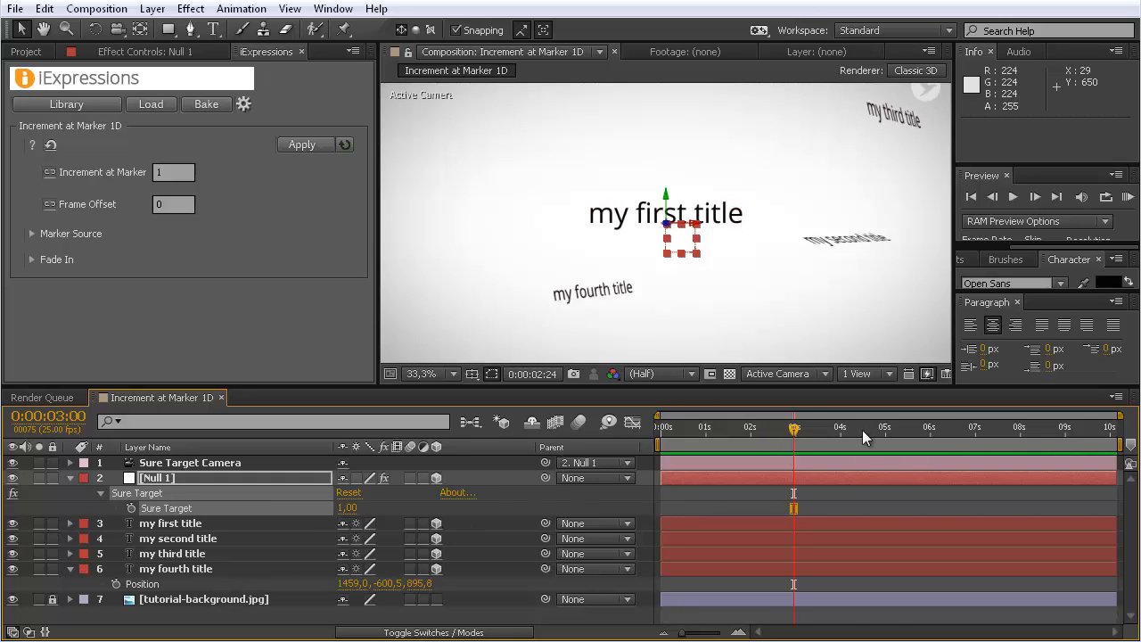
# Step: Apply Increment at Marker 1D to Null 1's Sure Target with a Fade In Duration of 20 and the exp in Fade Type
pyautogui.press('pagedown')
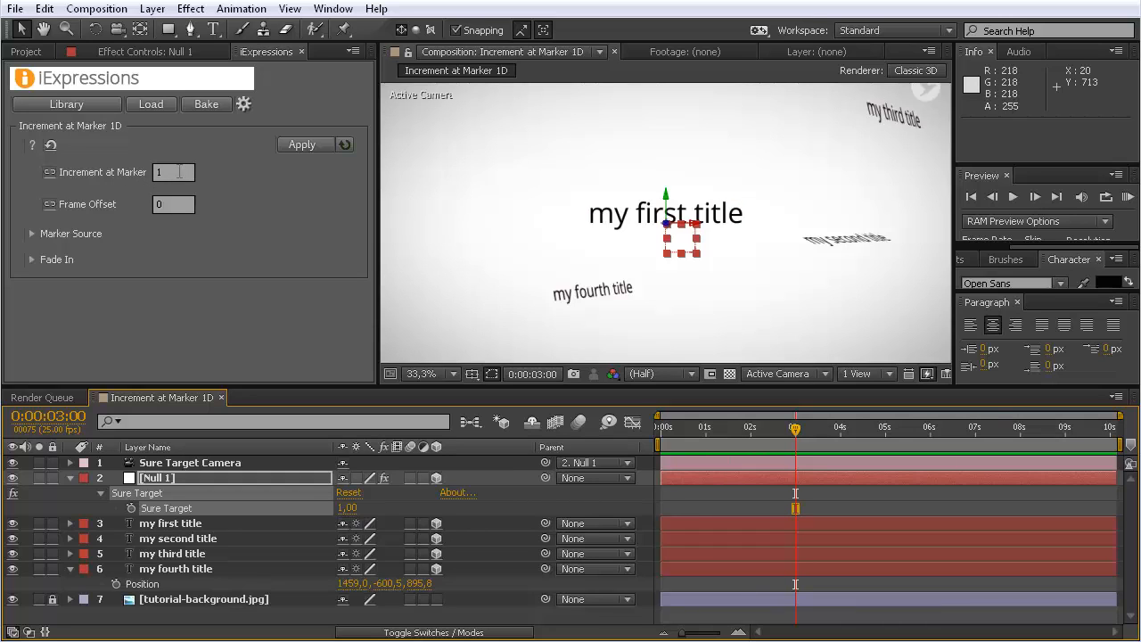
pyautogui.click(32, 260)
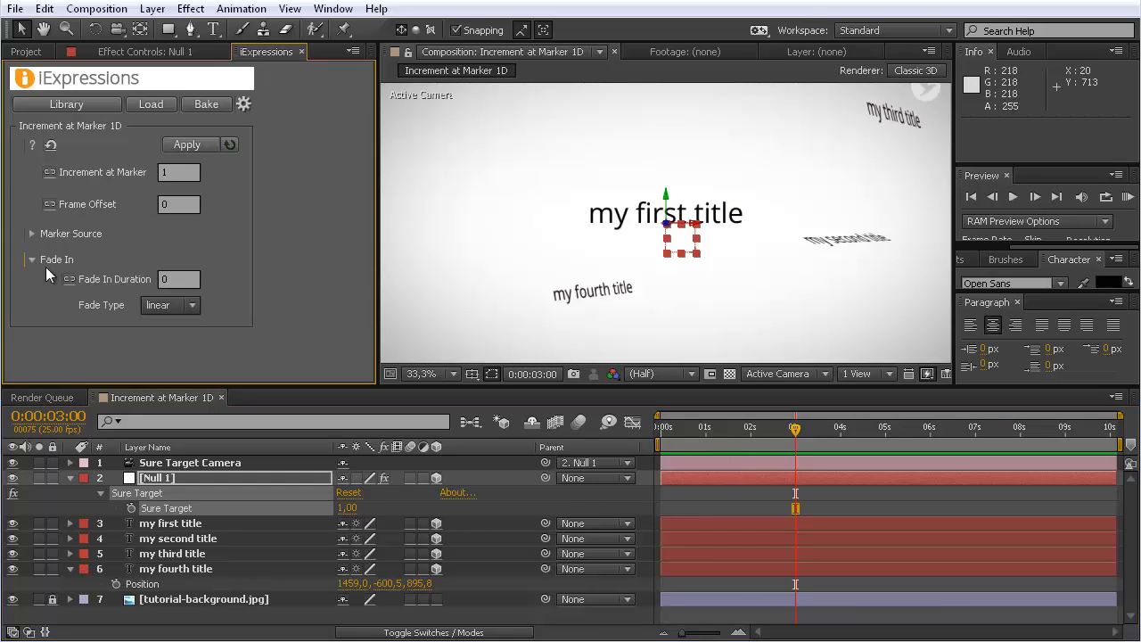
pyautogui.click(175, 277)
pyautogui.write('20')
pyautogui.click(189, 306)
pyautogui.click(172, 344)
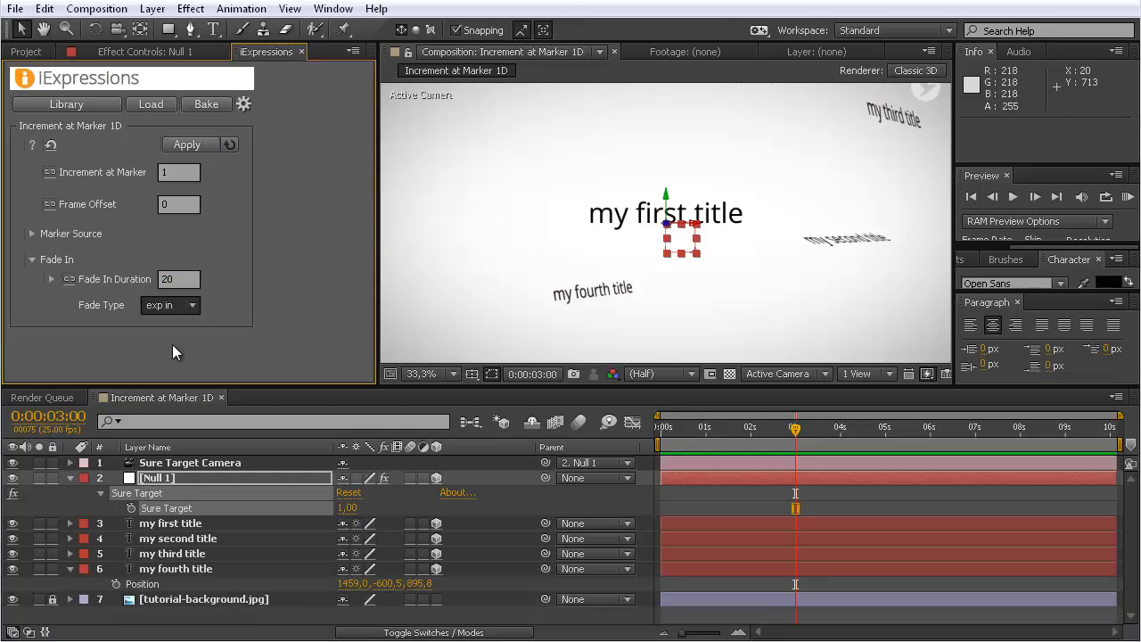
pyautogui.click(166, 511)
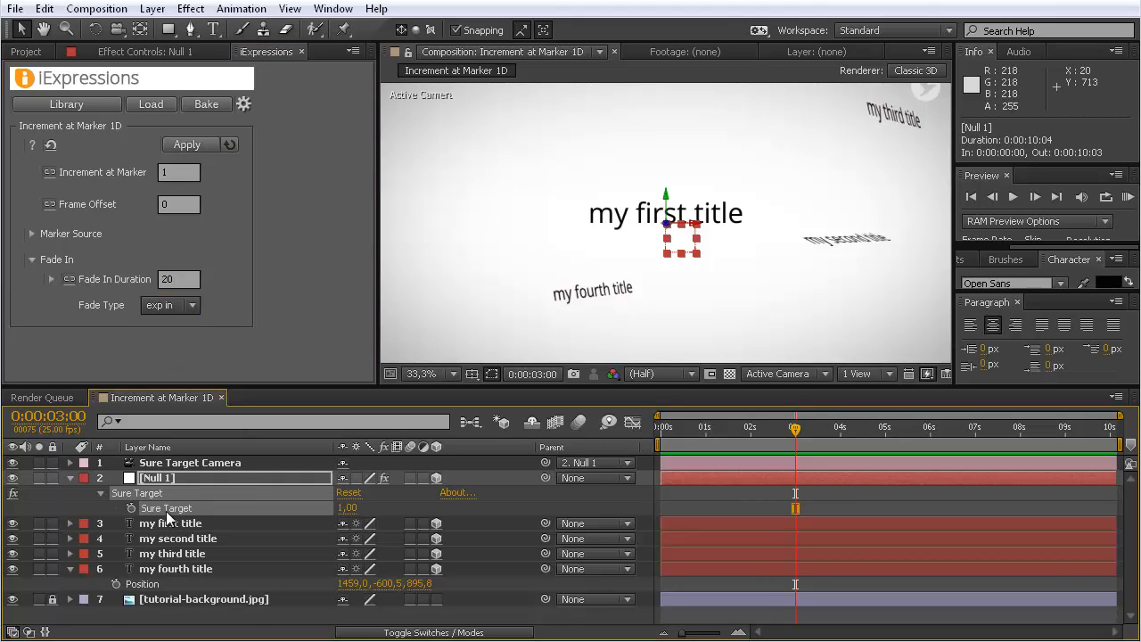
pyautogui.click(185, 143)
# Step: Add layer markers to Null 1 at 0:00:04:01 and 0:00:08:08
pyautogui.moveTo(794, 433); pyautogui.dragTo(841, 432)
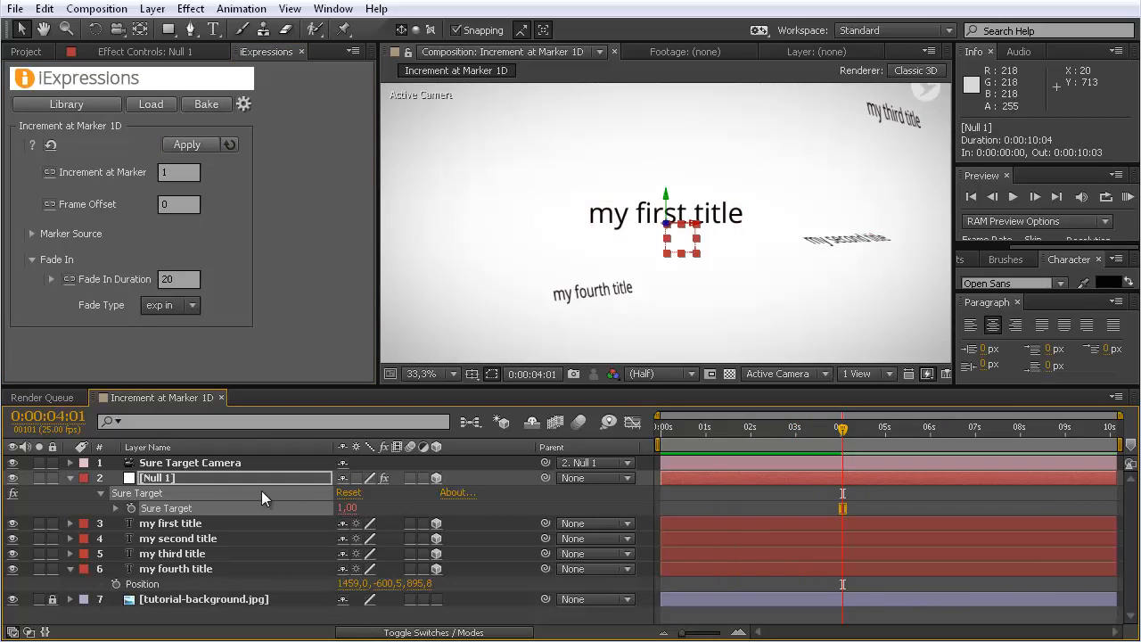
pyautogui.click(175, 478)
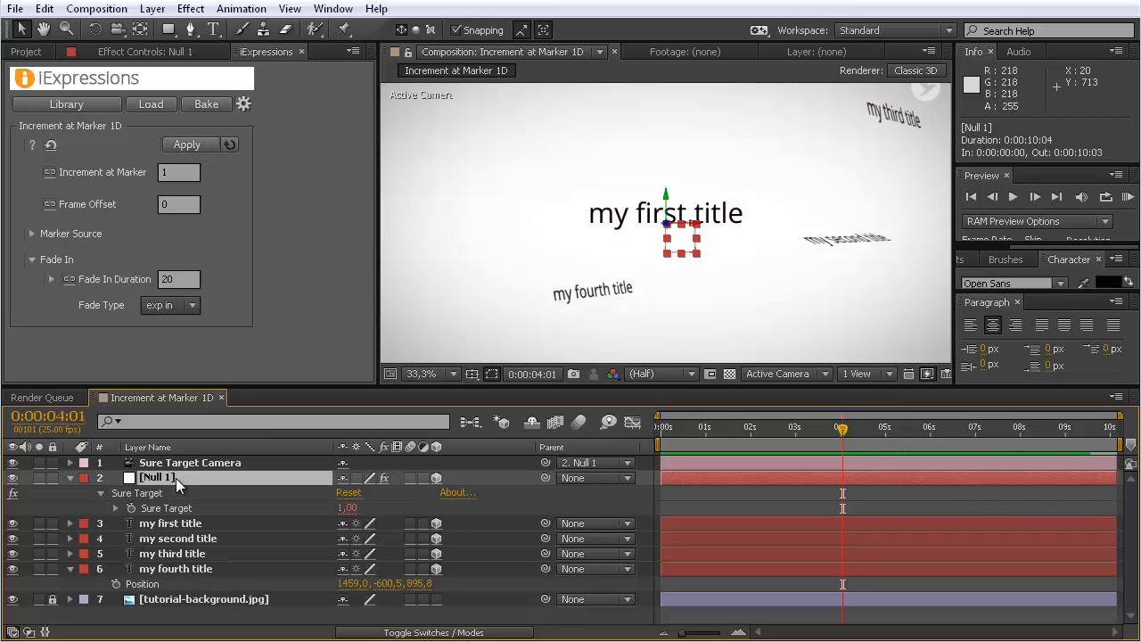
pyautogui.press('KP_Multiply')
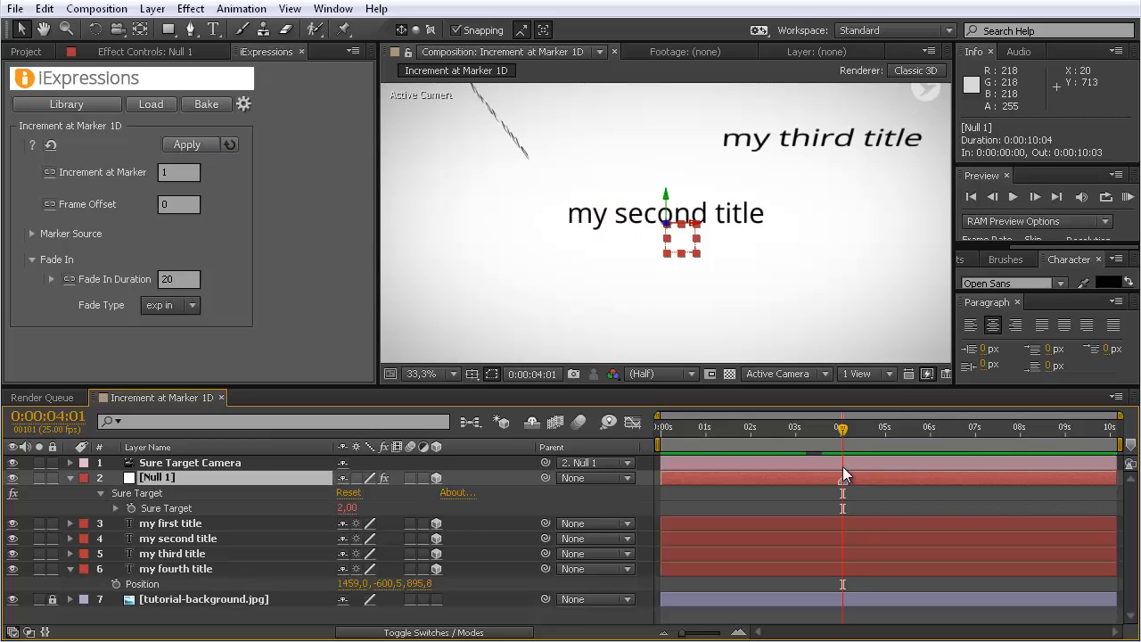
pyautogui.moveTo(842, 429); pyautogui.dragTo(851, 432)
pyautogui.moveTo(1027, 434); pyautogui.dragTo(1034, 434)
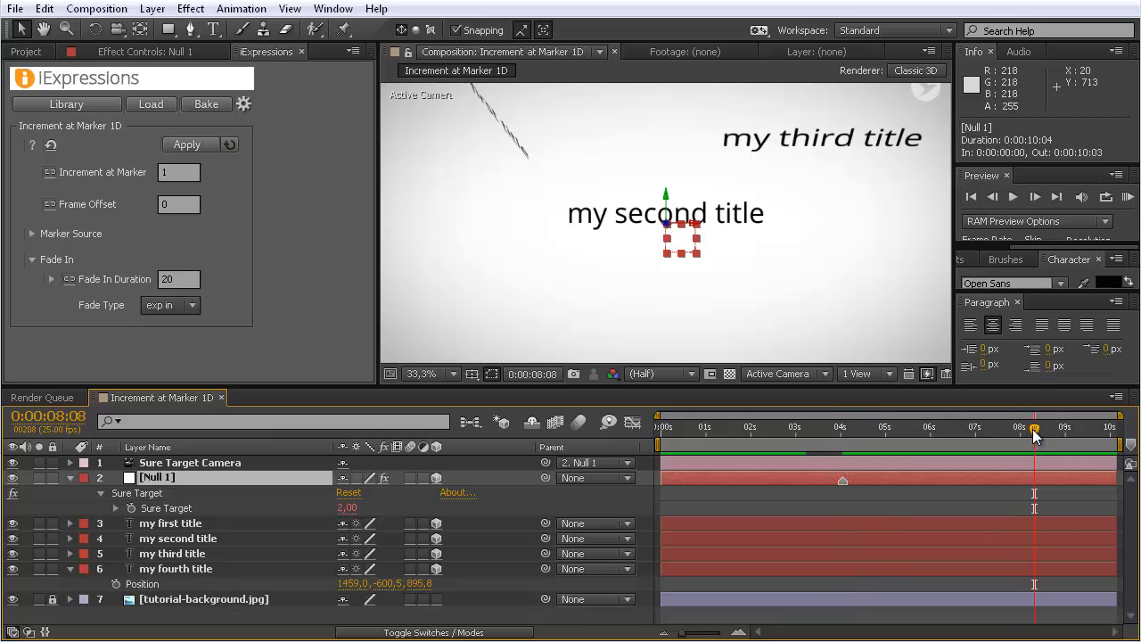
pyautogui.press('KP_Multiply')
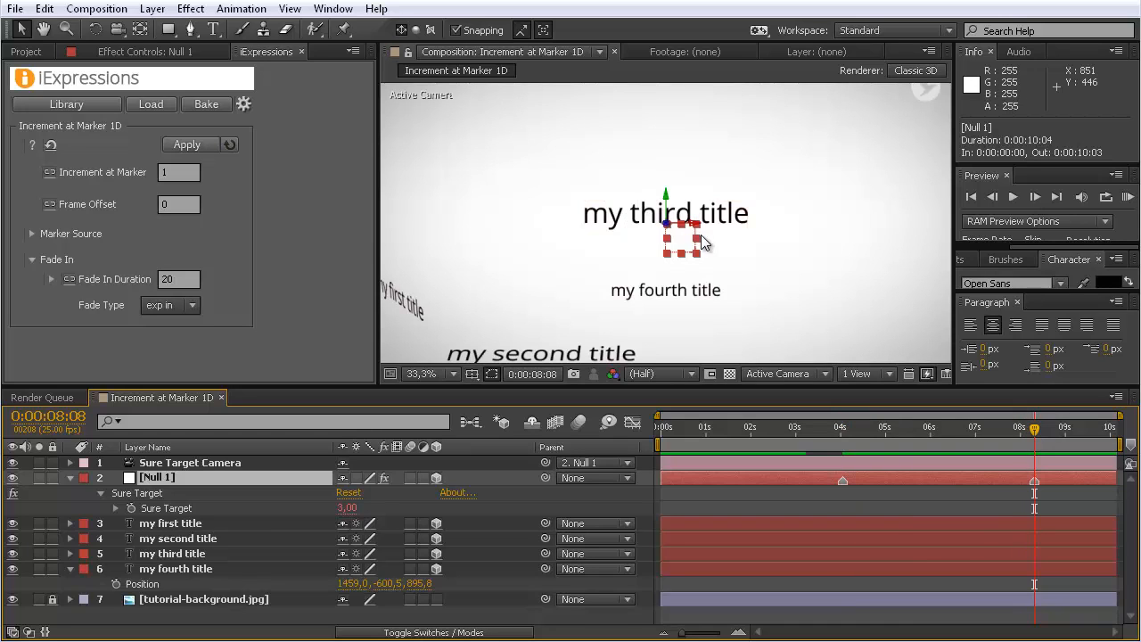
# Step: Scrub to just before Null 1's second marker to check the camera transition against the Fade In Duration
pyautogui.moveTo(1035, 434)
pyautogui.mouseDown()
pyautogui.moveTo(970, 437)
pyautogui.moveTo(1042, 427)
pyautogui.moveTo(1016, 434)
pyautogui.mouseUp()
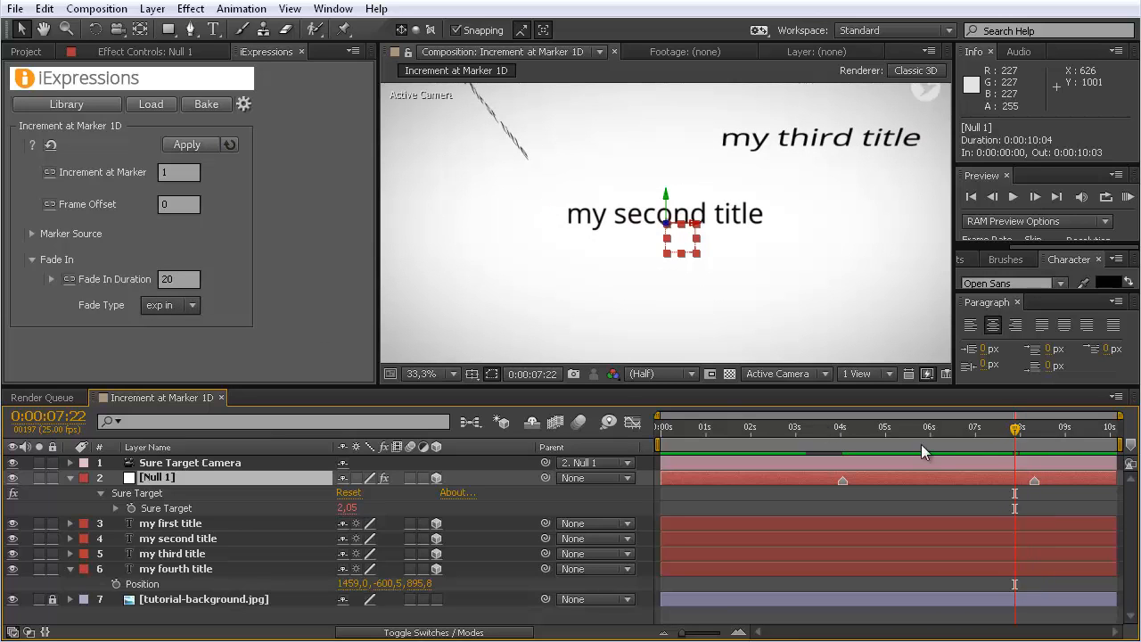
pyautogui.moveTo(1015, 432)
pyautogui.mouseDown()
pyautogui.moveTo(1029, 432)
pyautogui.moveTo(1018, 436)
pyautogui.mouseUp()
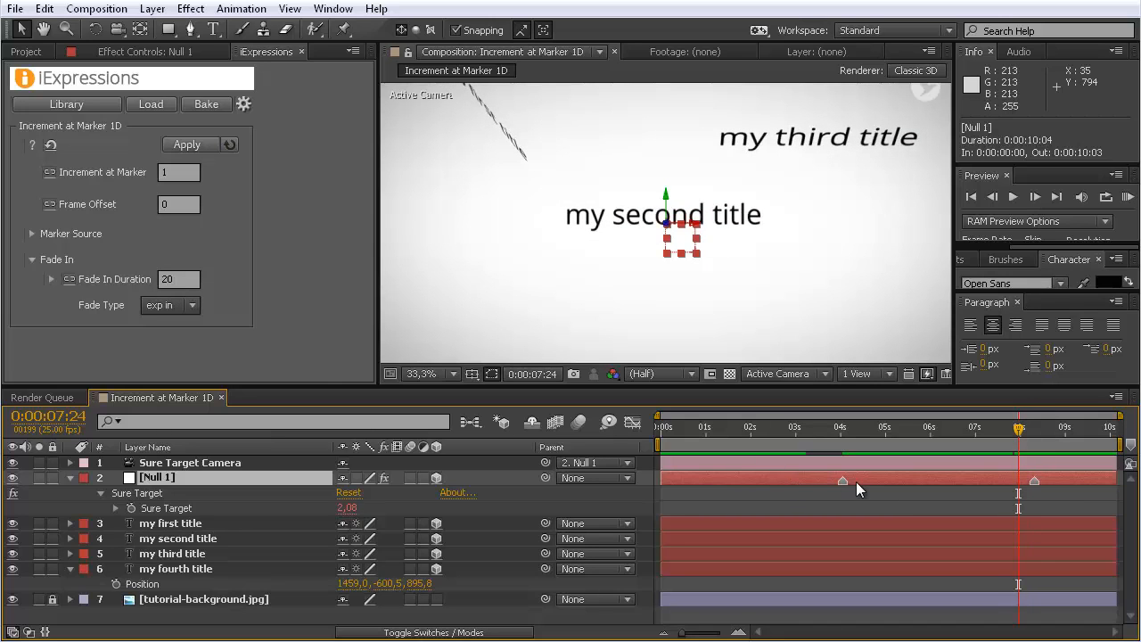
pyautogui.doubleClick(173, 283)
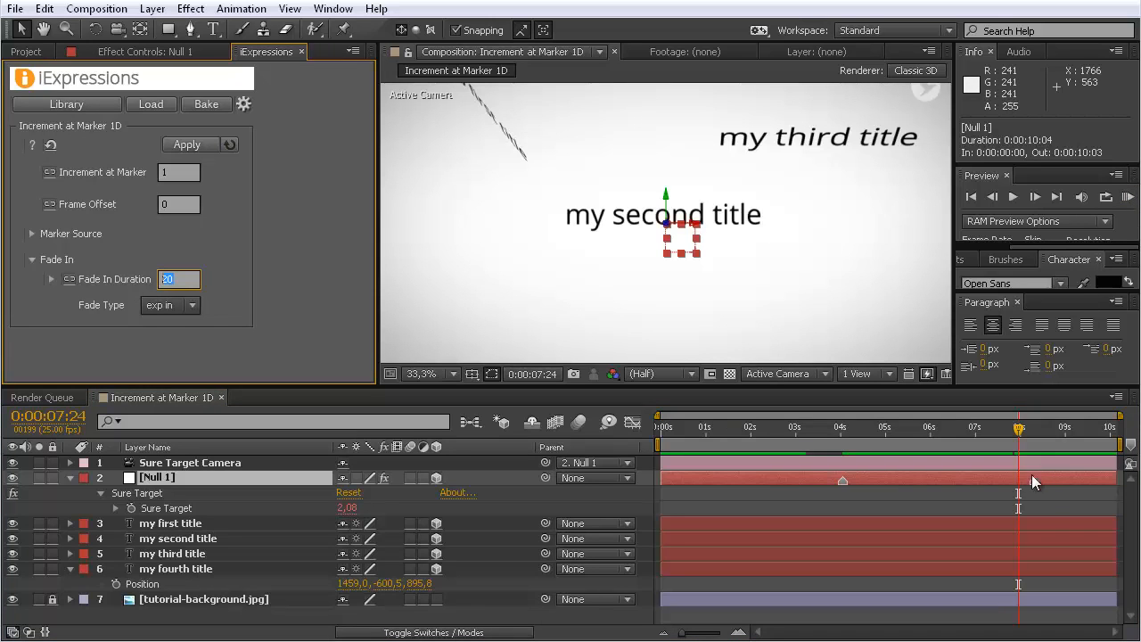
# Step: Add a third marker to Null 1 at 0:00:09:10 and retime the first two markers to 0:00:02:04 and 0:00:05:19
pyautogui.moveTo(1034, 480); pyautogui.dragTo(933, 481)
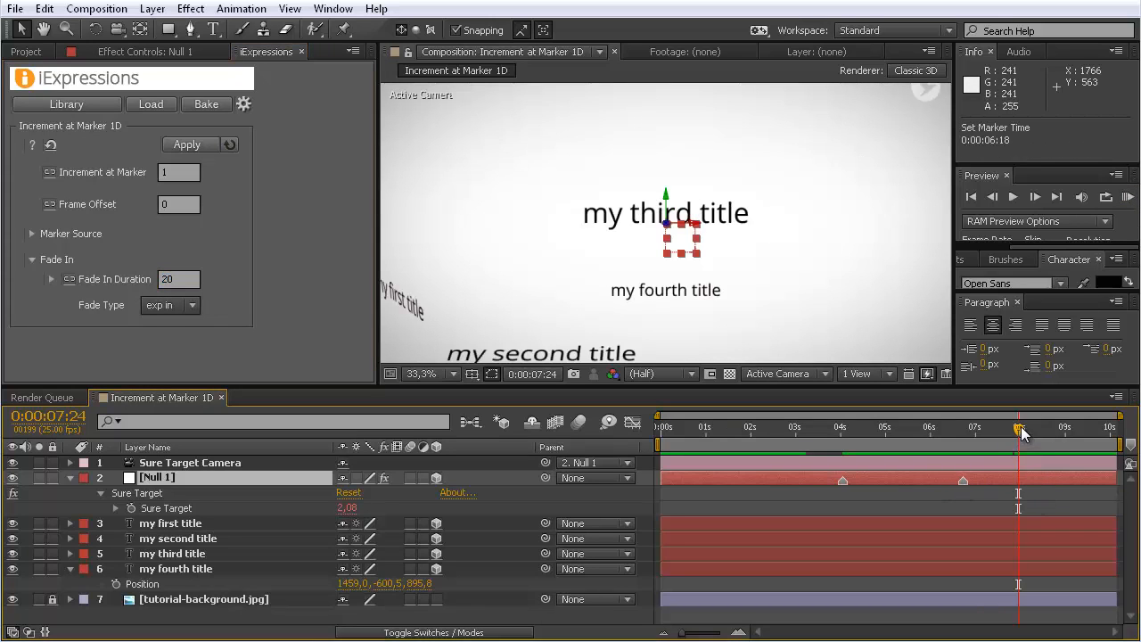
pyautogui.click(1085, 428)
pyautogui.press('KP_Multiply')
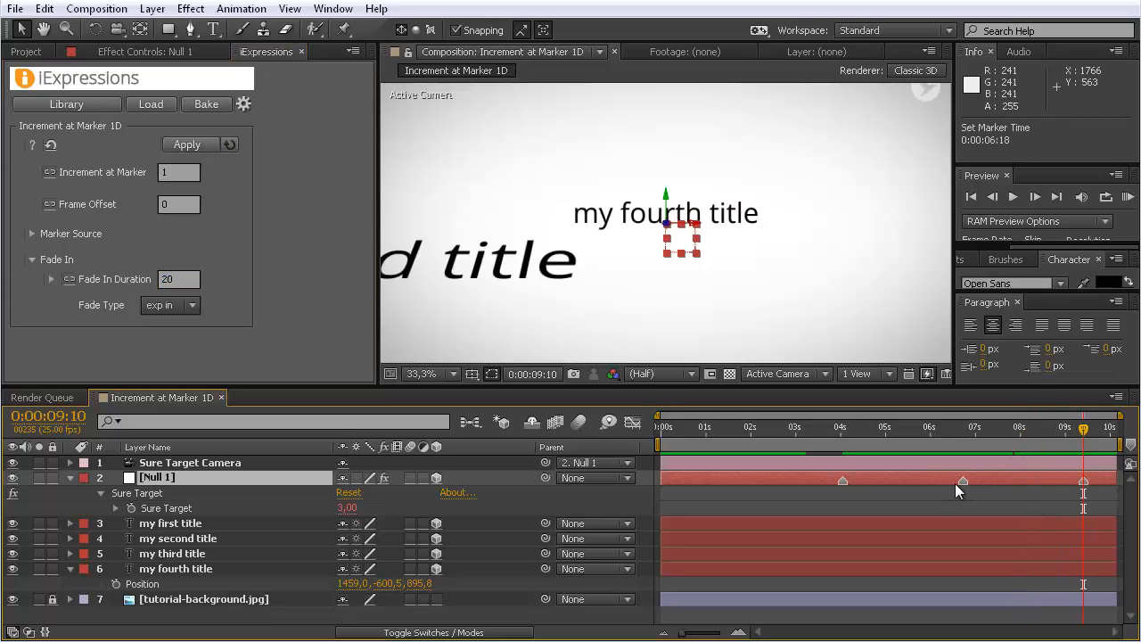
pyautogui.moveTo(837, 484); pyautogui.dragTo(762, 482)
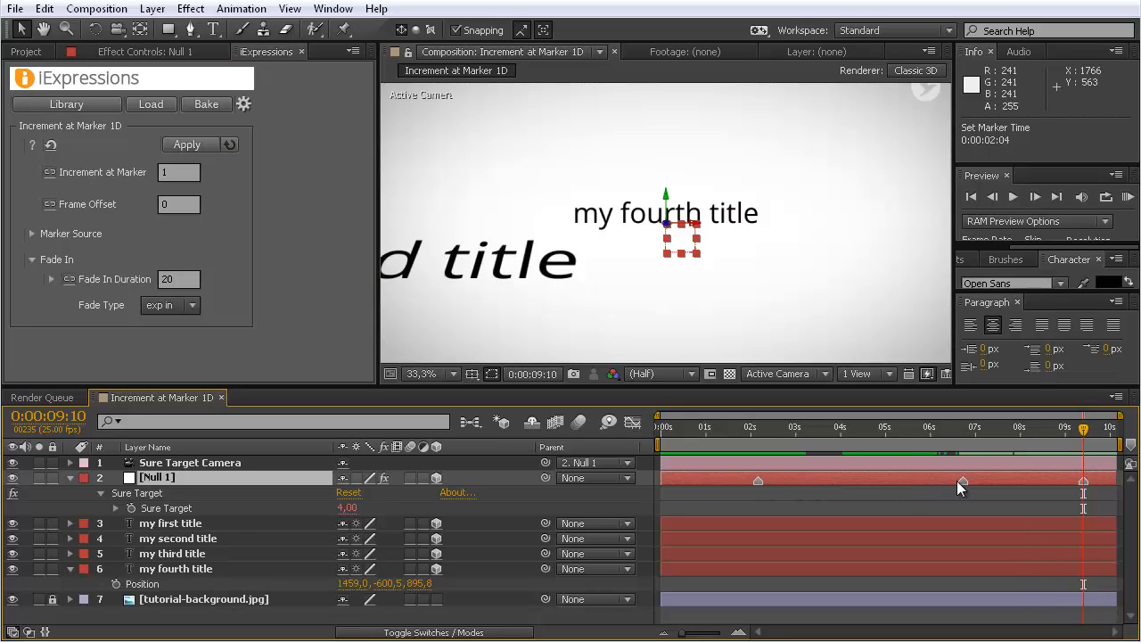
pyautogui.moveTo(956, 480)
pyautogui.mouseDown()
pyautogui.moveTo(898, 483)
pyautogui.moveTo(961, 481)
pyautogui.moveTo(919, 482)
pyautogui.mouseUp()
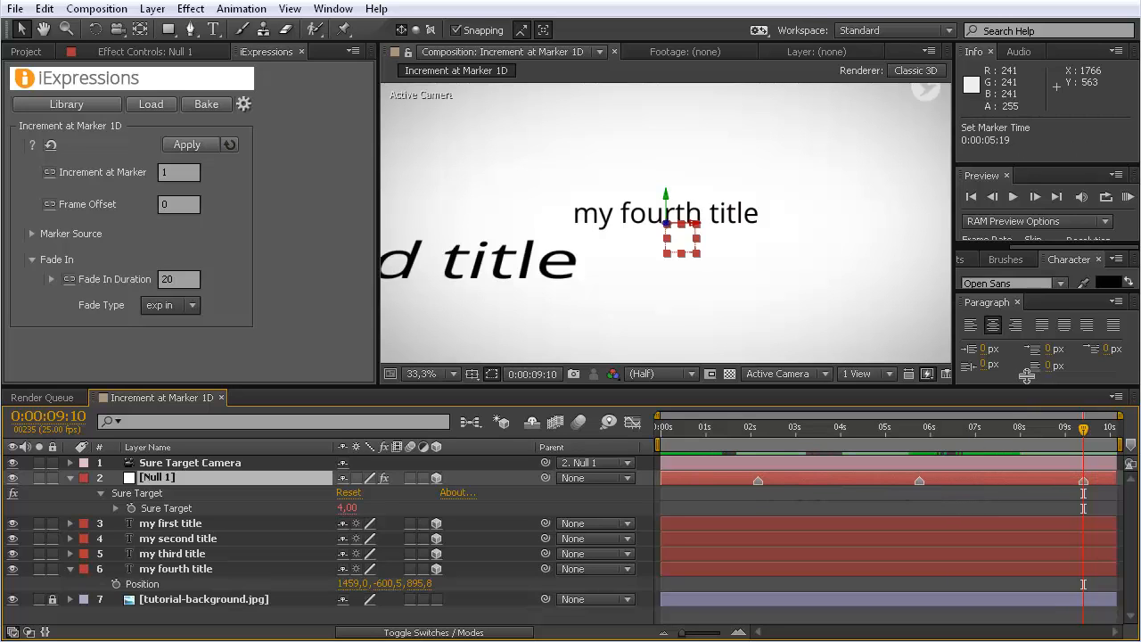
# Step: Play a RAM preview of the camera moves between titles, stop it and go to Null 1's first marker
pyautogui.click(1130, 198)
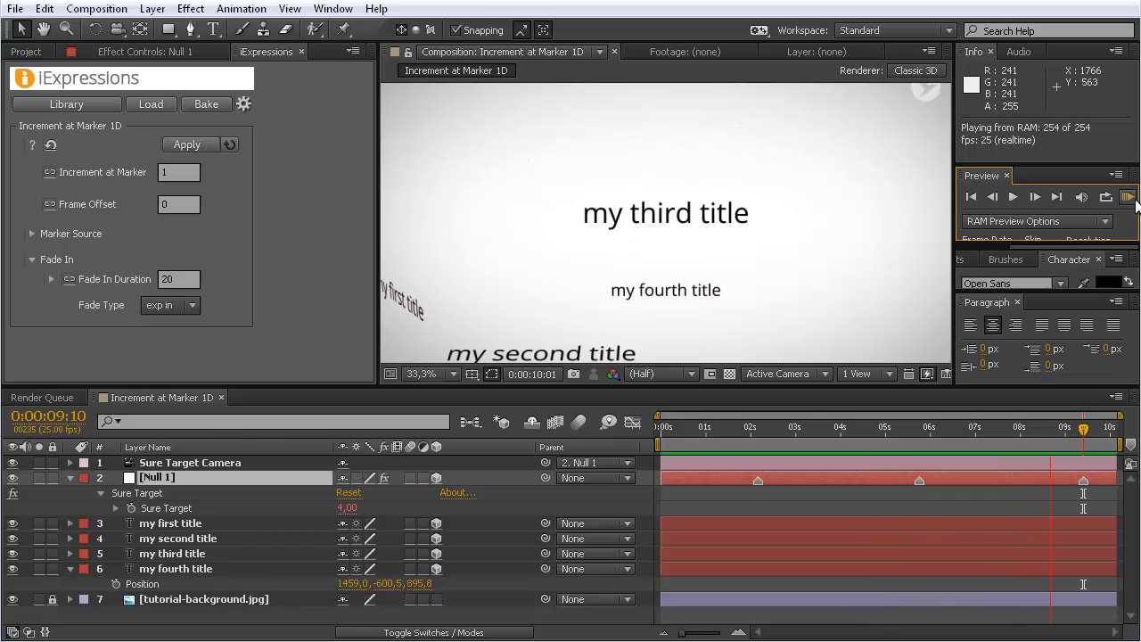
pyautogui.click(1133, 201)
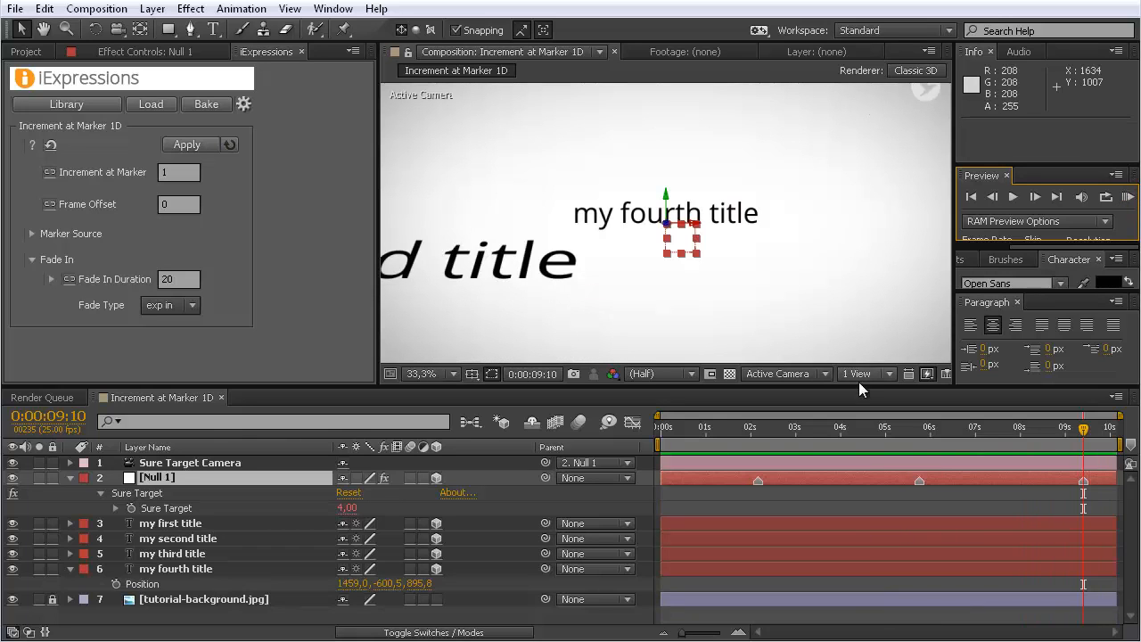
pyautogui.click(760, 437)
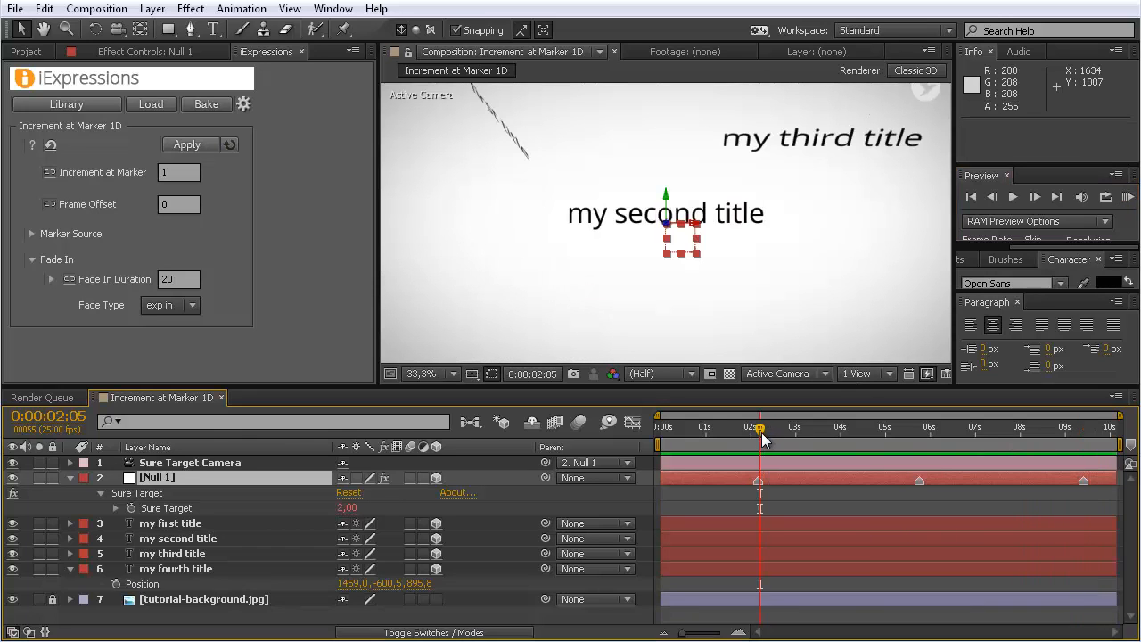
# Step: Set the Fade In Duration to 40, reapply the iExpression to Null 1's Sure Target and play a RAM preview
pyautogui.click(177, 280)
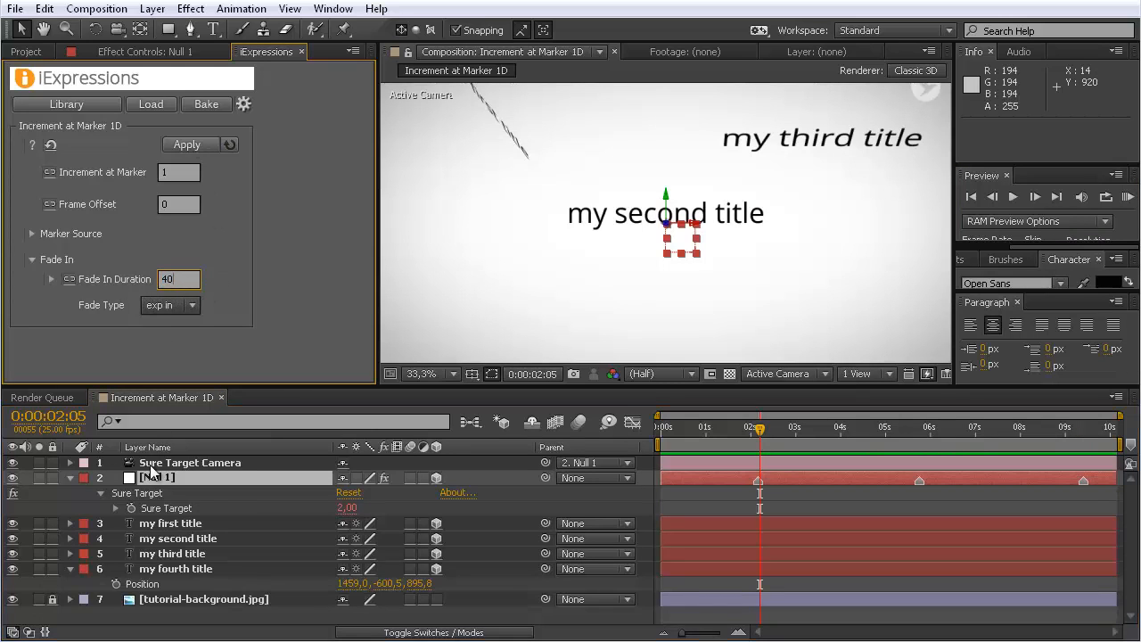
pyautogui.click(163, 508)
pyautogui.click(189, 145)
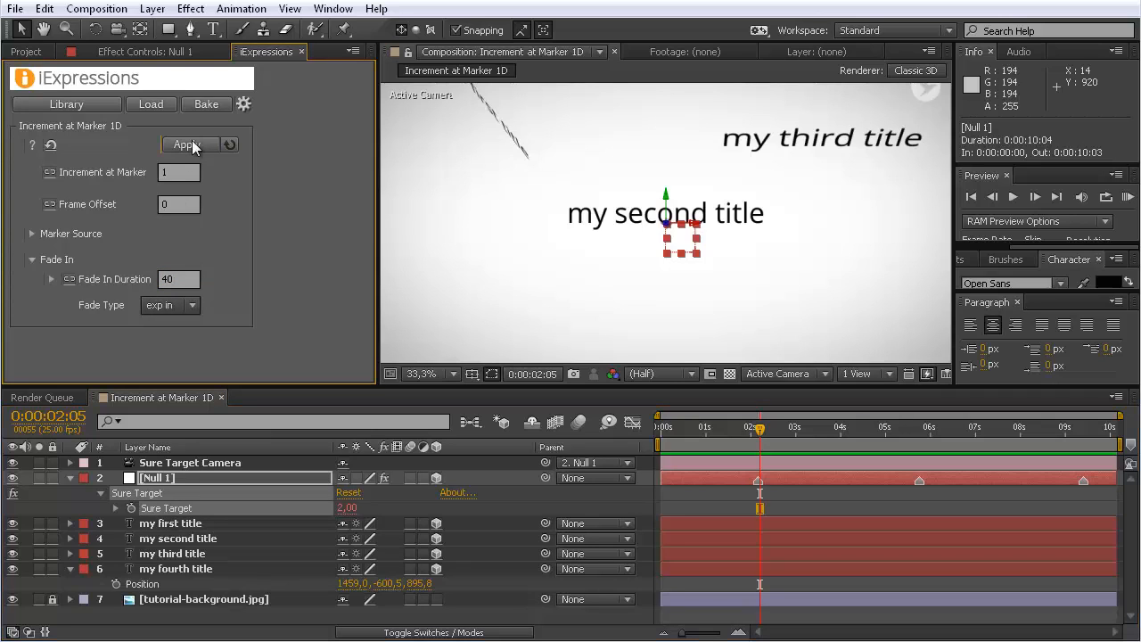
pyautogui.click(1127, 197)
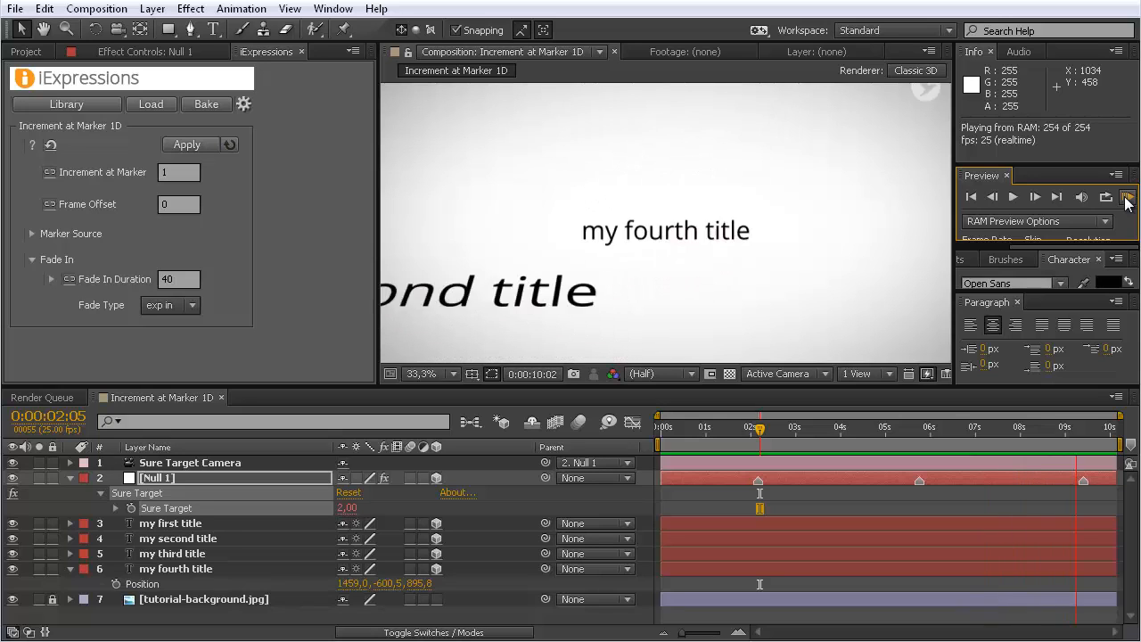
# Step: Add the comment "5 frames" to Null 1's second marker and scrub to just before that marker
pyautogui.doubleClick(919, 481)
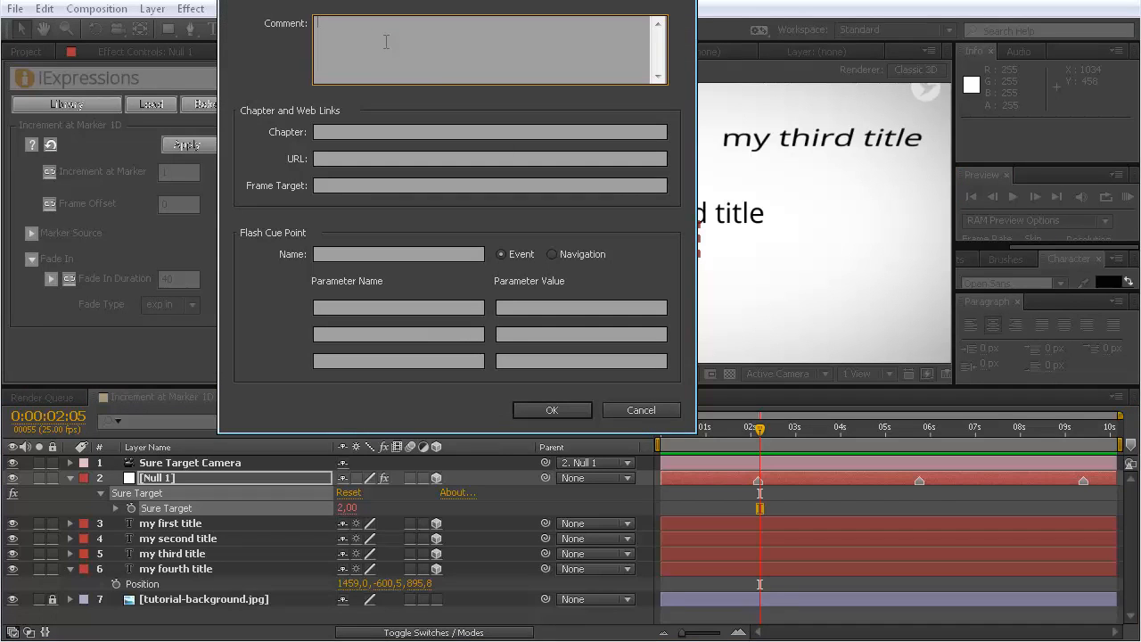
pyautogui.write('5 framesa')
pyautogui.click(550, 411)
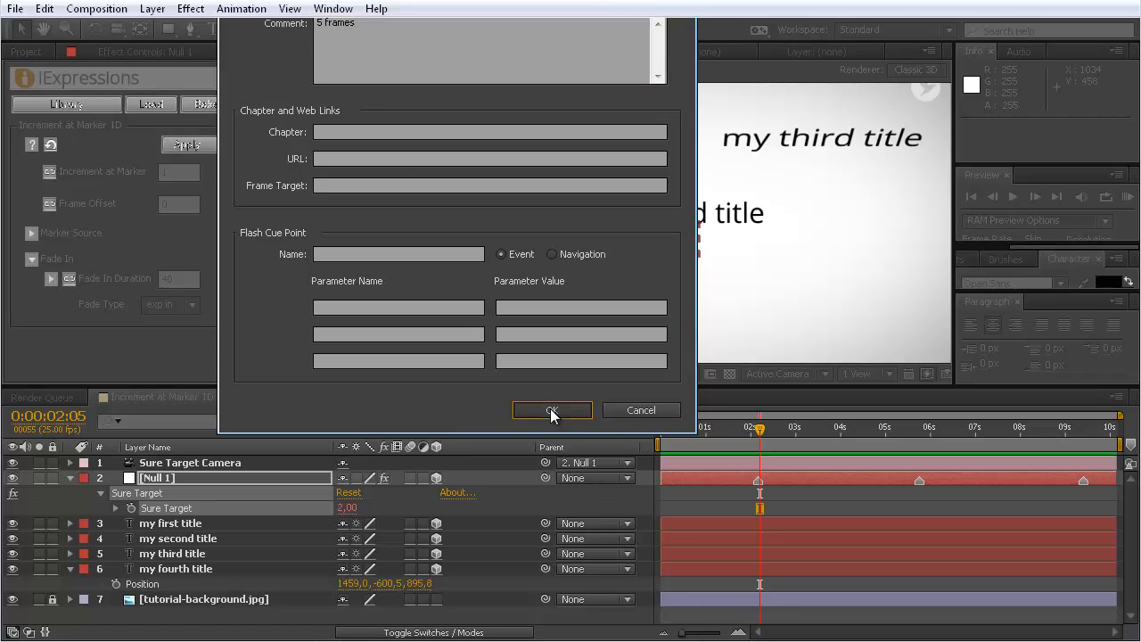
pyautogui.moveTo(759, 445); pyautogui.dragTo(910, 460)
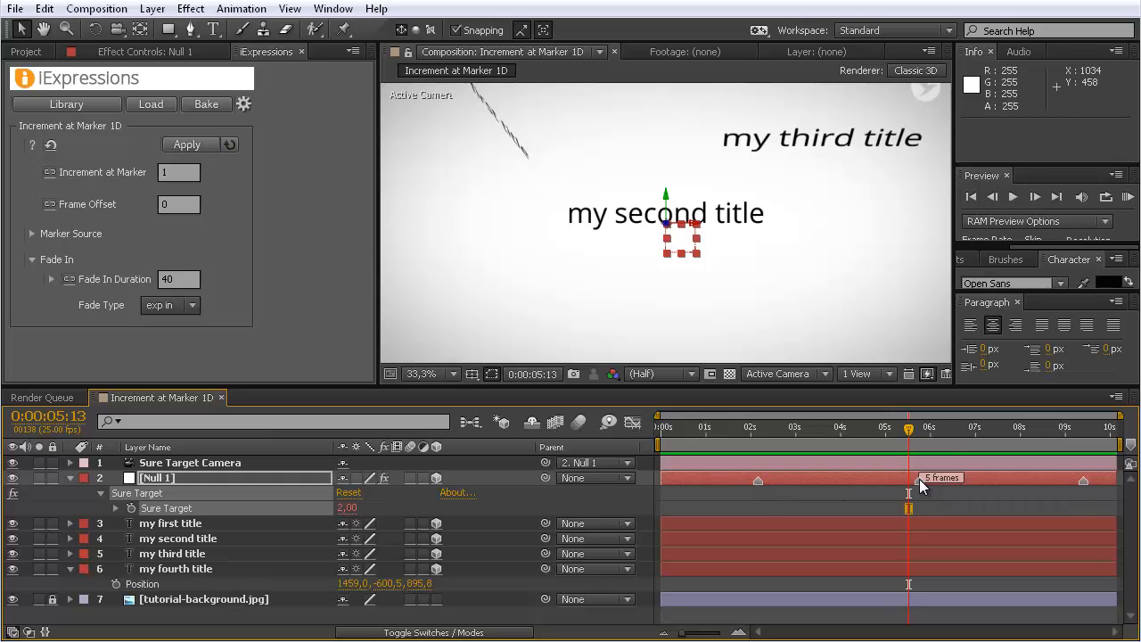
# Step: Label Null 1's first marker with the comment "second title"
pyautogui.doubleClick(757, 480)
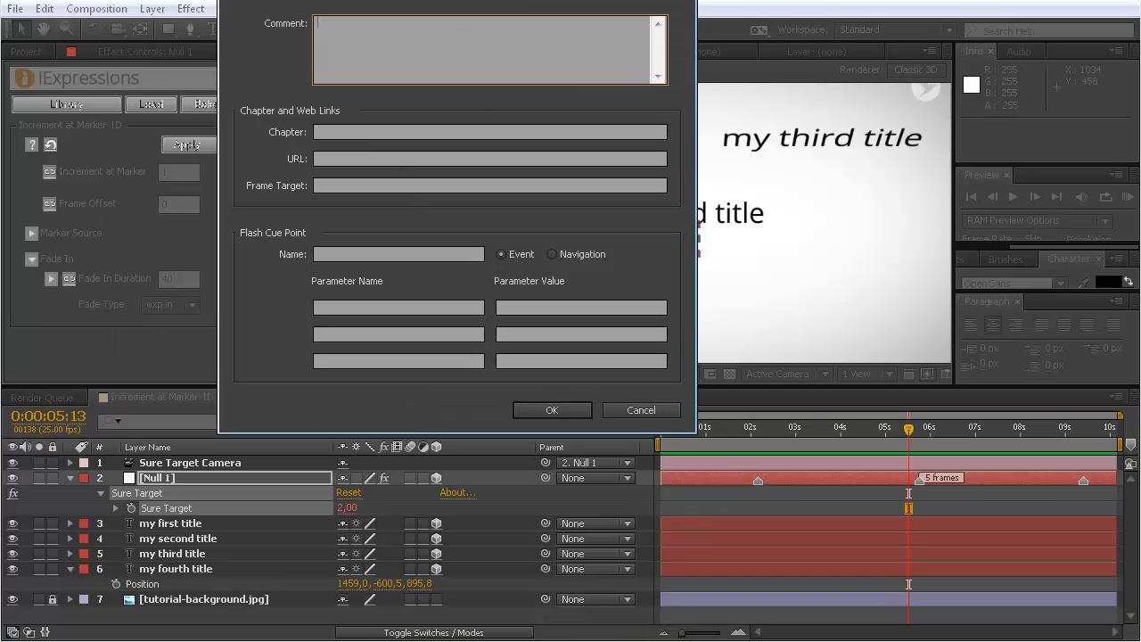
pyautogui.moveTo(473, 0)
pyautogui.mouseDown()
pyautogui.moveTo(498, 0)
pyautogui.moveTo(535, 51)
pyautogui.mouseUp()
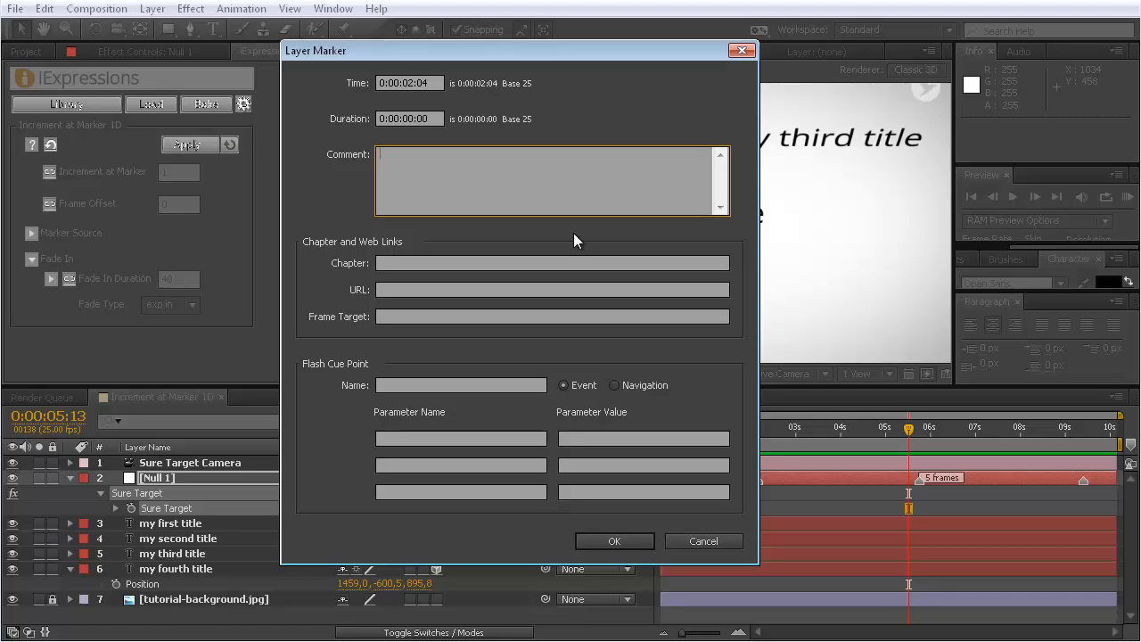
pyautogui.write('second title')
pyautogui.click(613, 541)
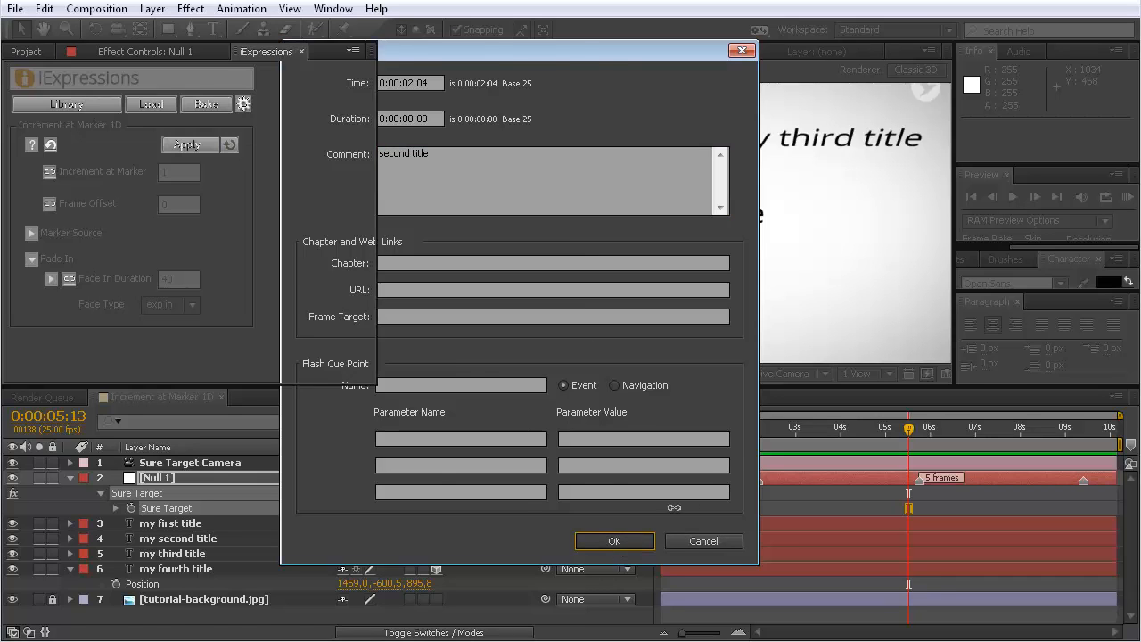
# Step: Replace the comment on Null 1's marker at 0:00:05:19 with "third title"
pyautogui.moveTo(733, 431)
pyautogui.mouseDown()
pyautogui.moveTo(942, 432)
pyautogui.moveTo(917, 431)
pyautogui.mouseUp()
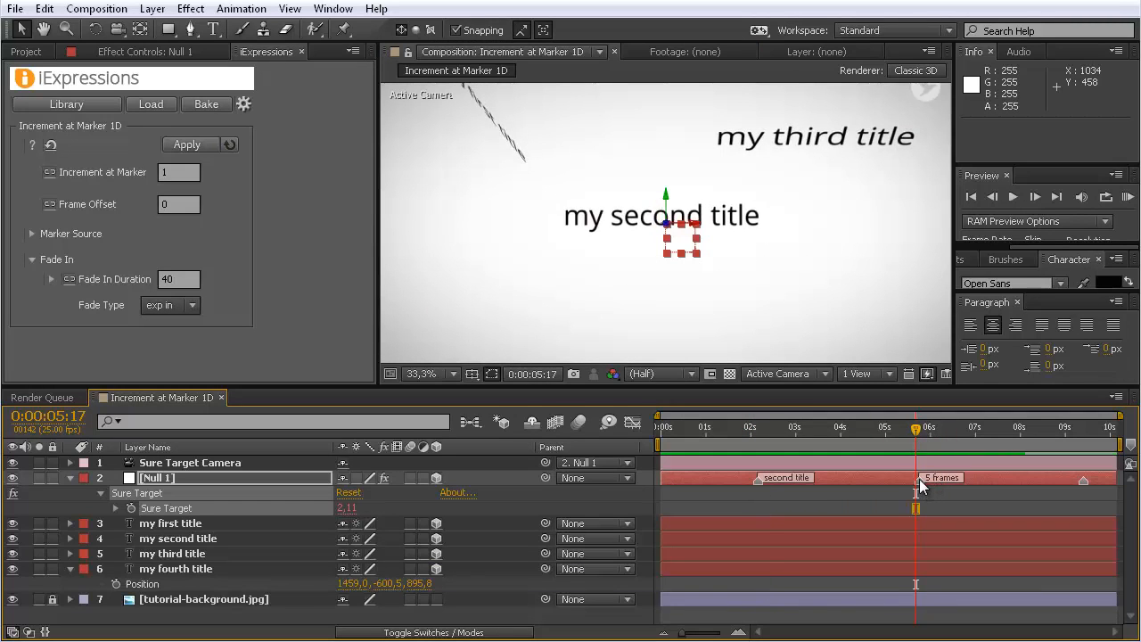
pyautogui.doubleClick(919, 479)
pyautogui.click(406, 165)
pyautogui.hotkey('ctrl', 'a')
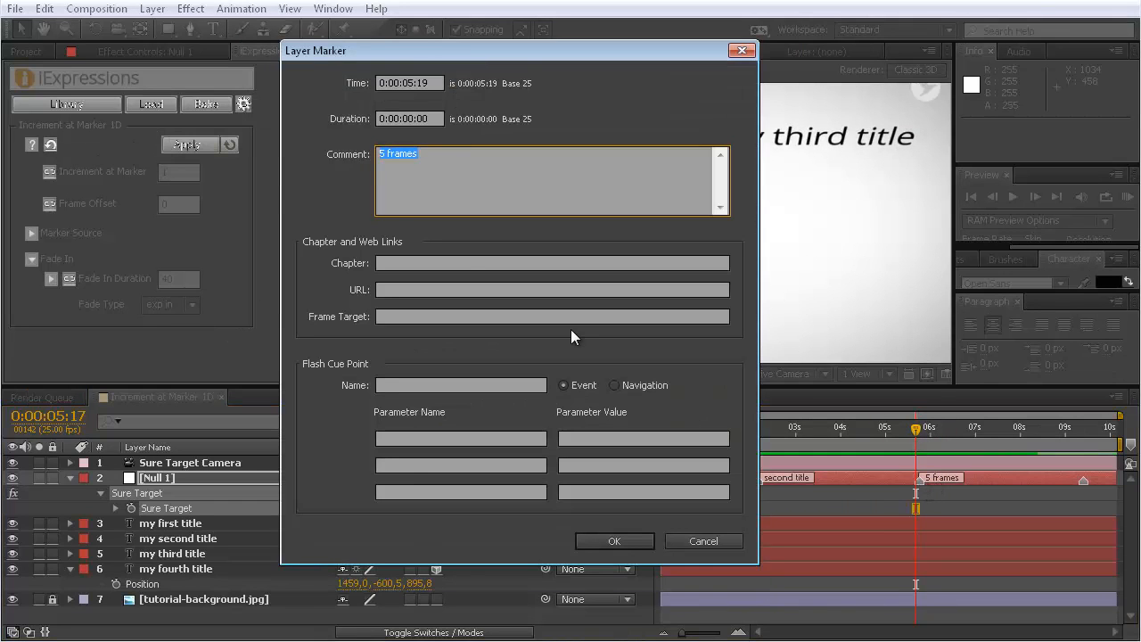
pyautogui.write('thrid ti')
pyautogui.write('hird title')
pyautogui.click(613, 541)
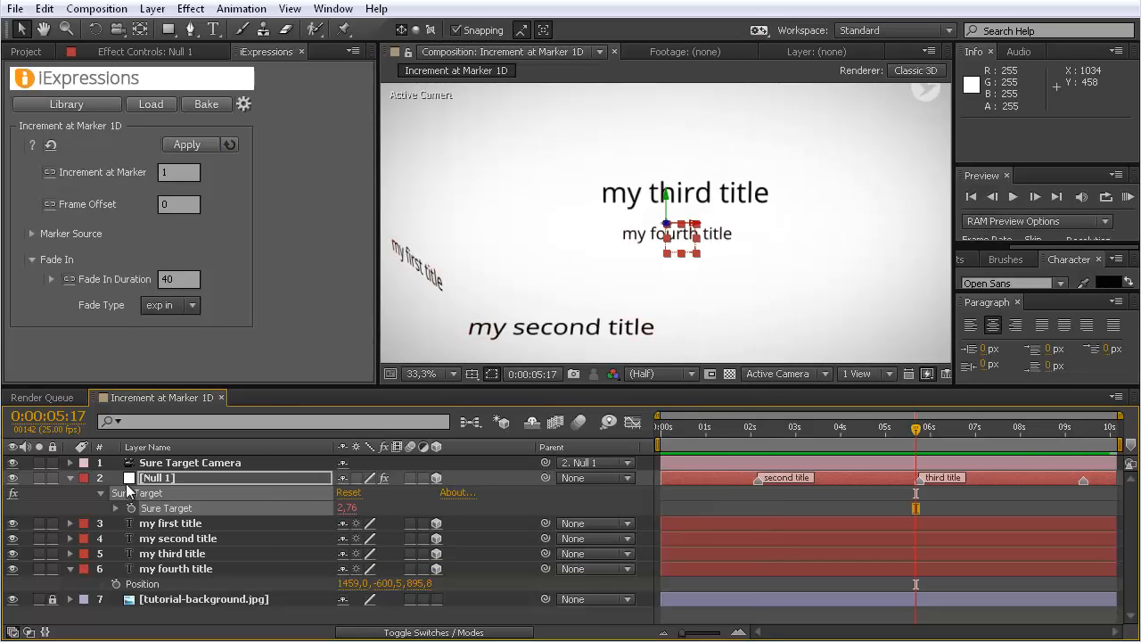
# Step: Collapse Null 1's properties and scrub around the "second title" marker to check the camera's arrival at the title
pyautogui.click(70, 478)
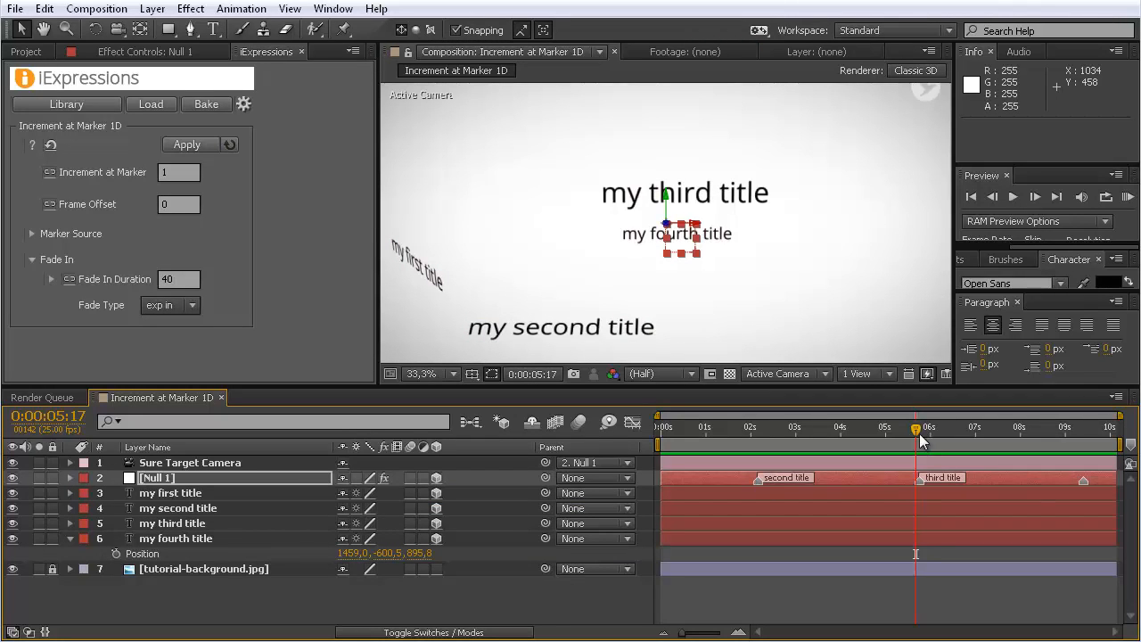
pyautogui.moveTo(905, 428); pyautogui.dragTo(768, 441)
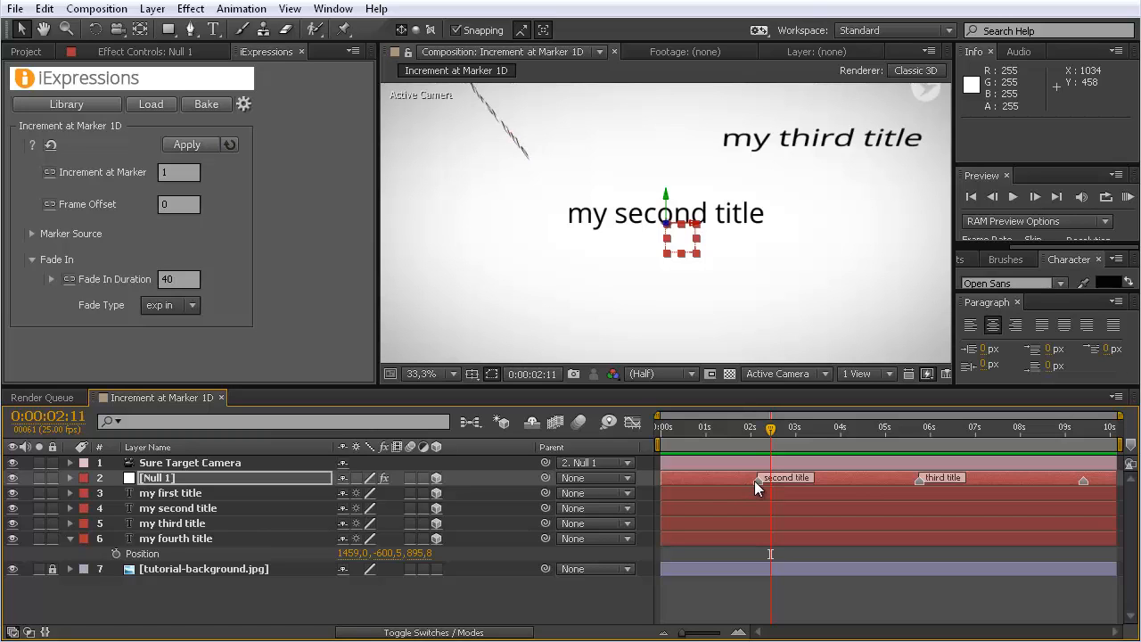
pyautogui.press('j')
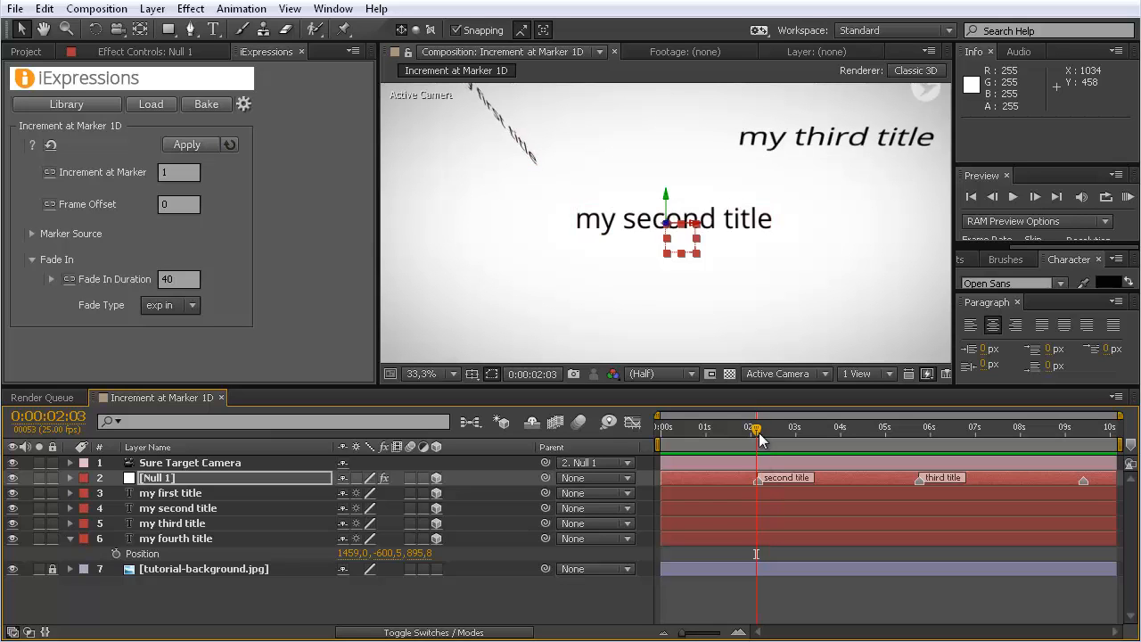
pyautogui.moveTo(758, 430)
pyautogui.mouseDown()
pyautogui.moveTo(730, 433)
pyautogui.moveTo(762, 431)
pyautogui.mouseUp()
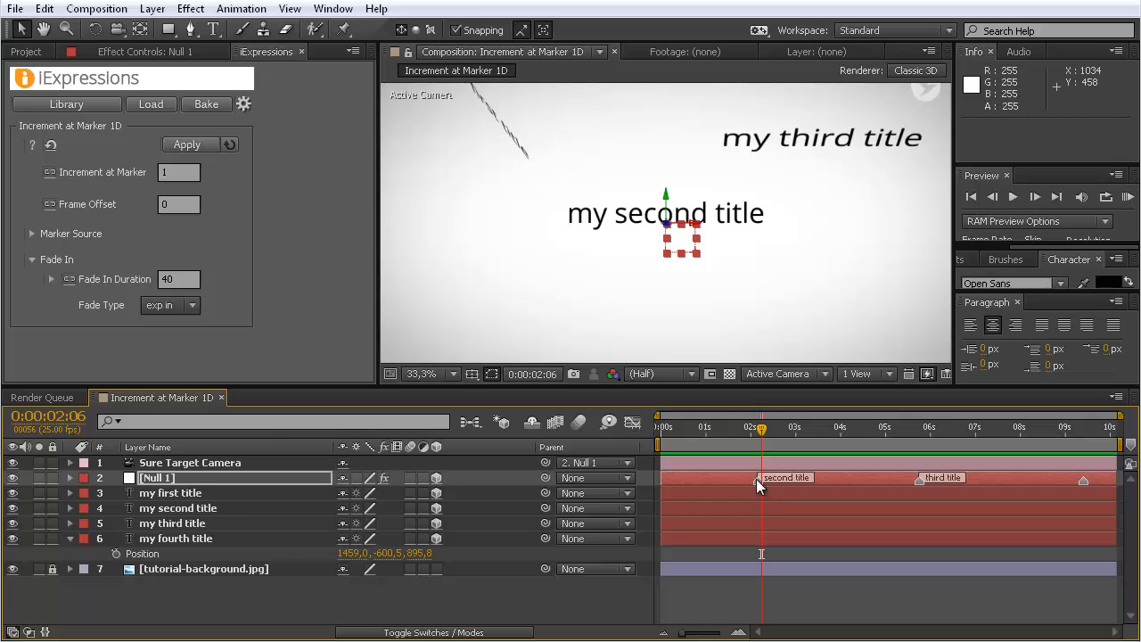
# Step: Retime the "second title" marker to 0:00:03:24, to 0:00:01:16 and finally to 0:00:02:03, scrubbing to check the camera timing
pyautogui.moveTo(756, 479); pyautogui.dragTo(839, 478)
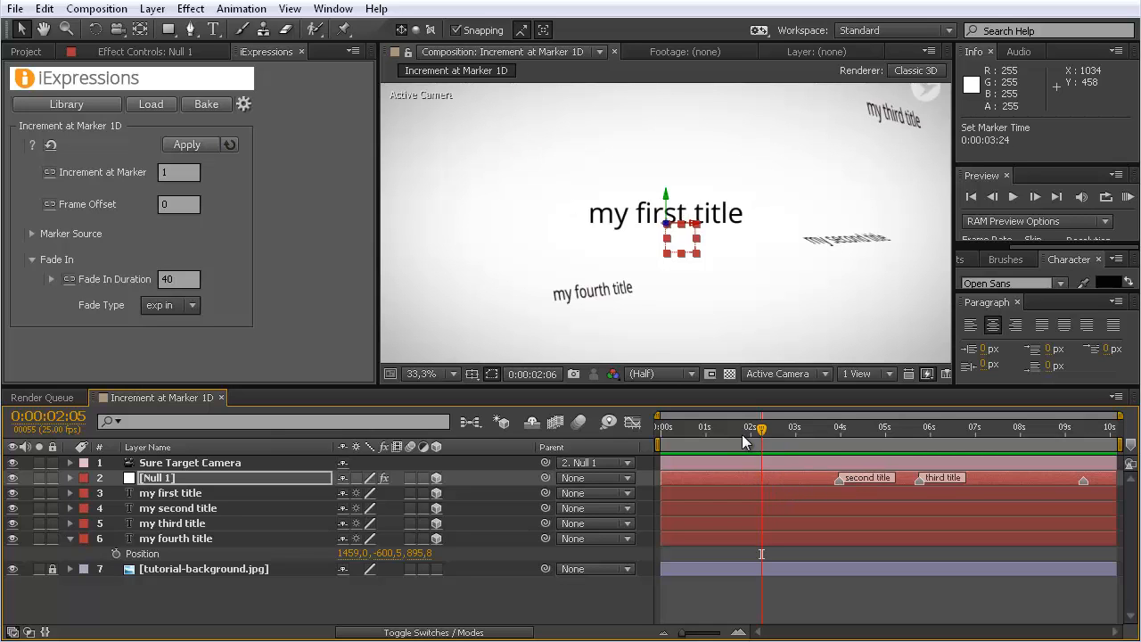
pyautogui.moveTo(742, 434); pyautogui.dragTo(840, 438)
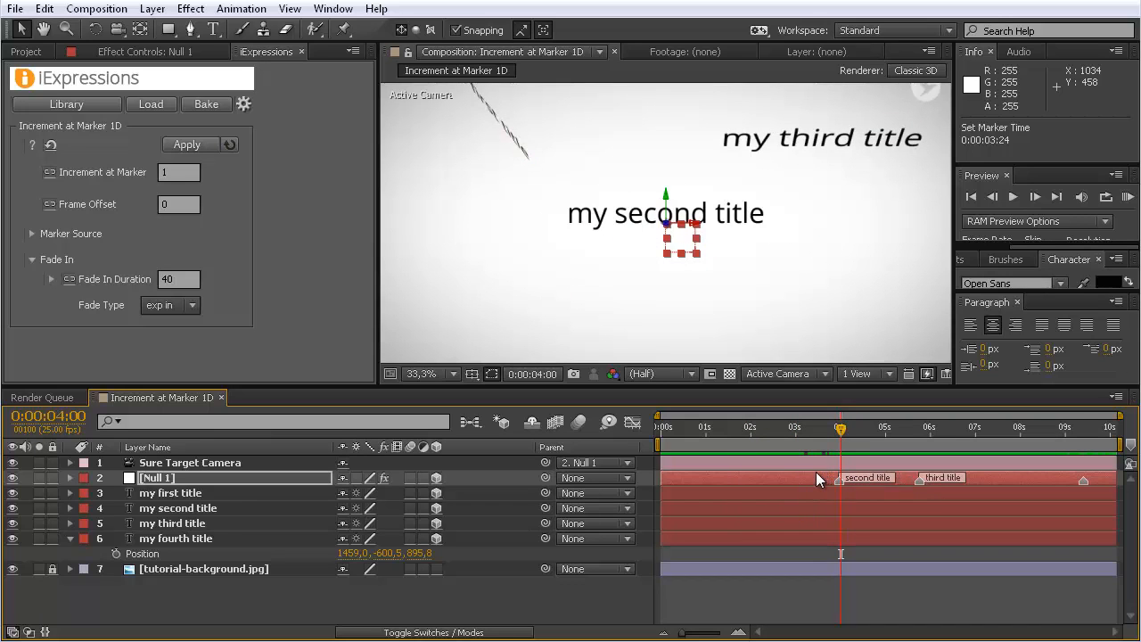
pyautogui.moveTo(838, 481); pyautogui.dragTo(730, 486)
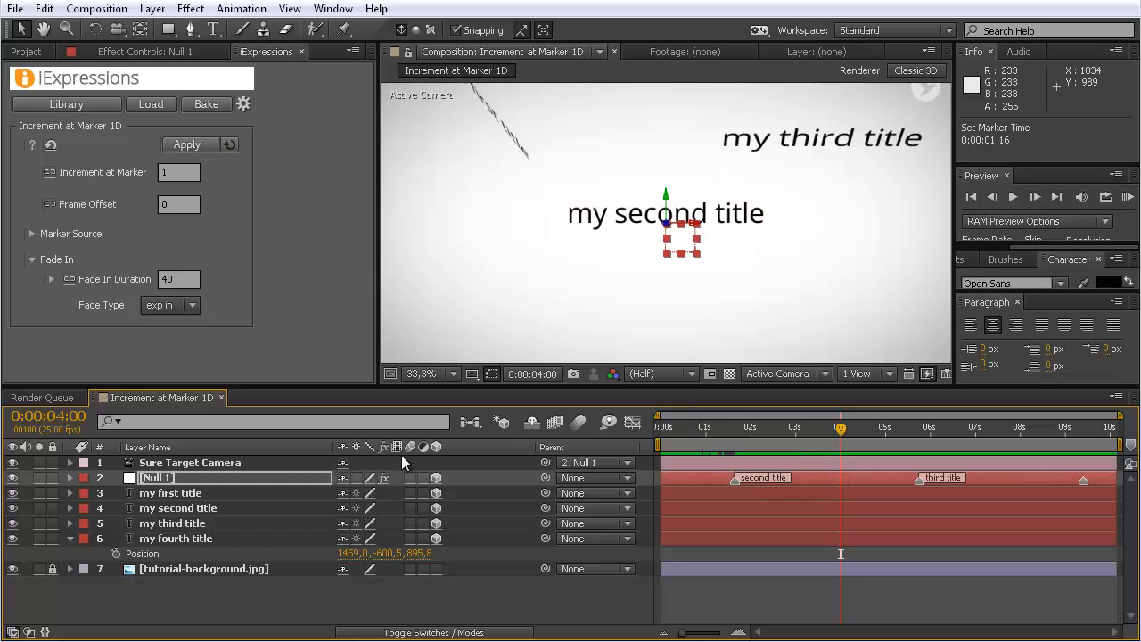
pyautogui.moveTo(734, 482)
pyautogui.mouseDown()
pyautogui.moveTo(830, 481)
pyautogui.moveTo(762, 483)
pyautogui.mouseUp()
pyautogui.moveTo(760, 438)
pyautogui.mouseDown()
pyautogui.moveTo(714, 438)
pyautogui.moveTo(758, 444)
pyautogui.mouseUp()
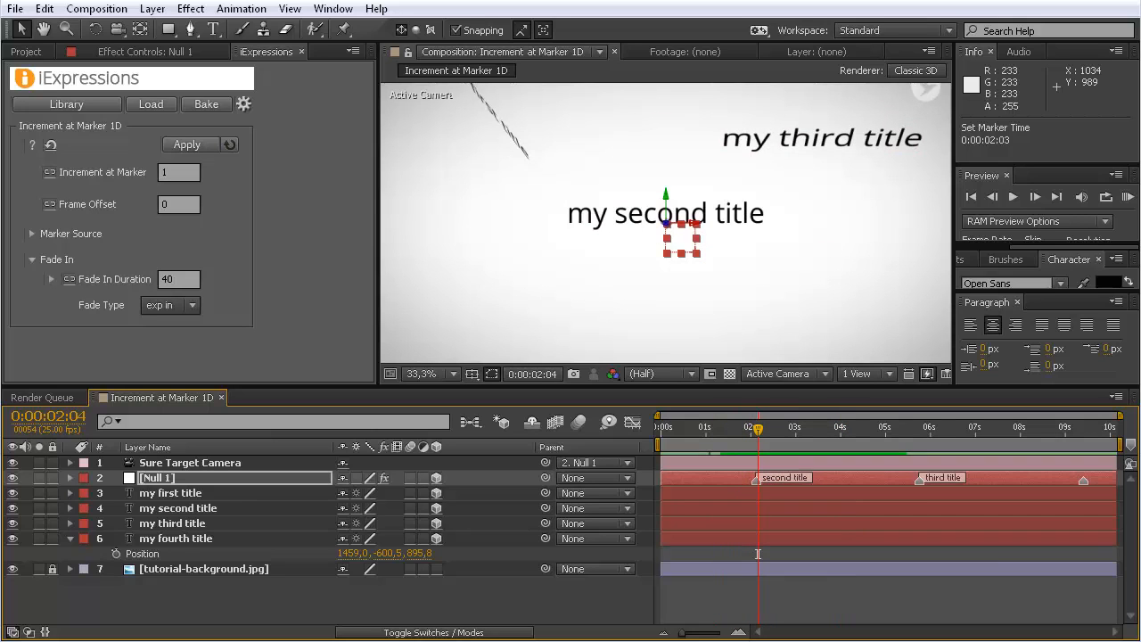